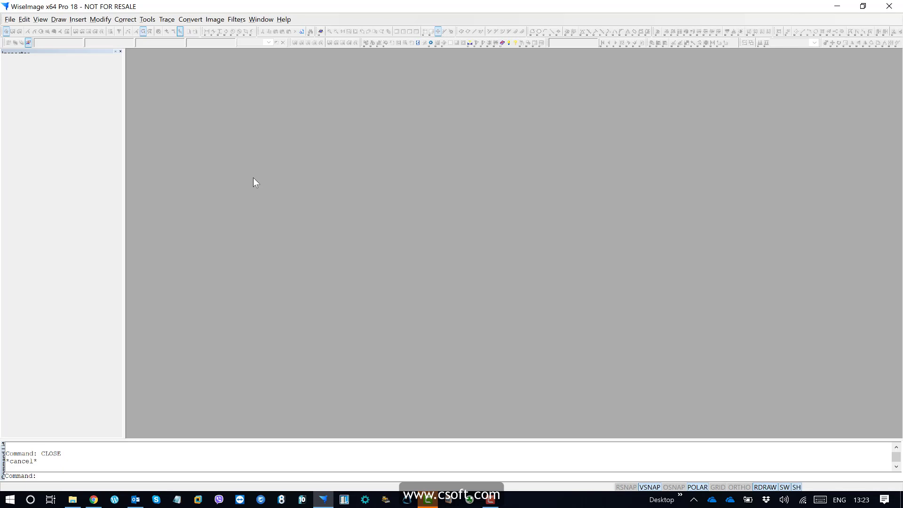
- Open the raster image GIS_Sample_001.tif from the Civil Image folder
left_click(13, 22)
left_click(19, 45)
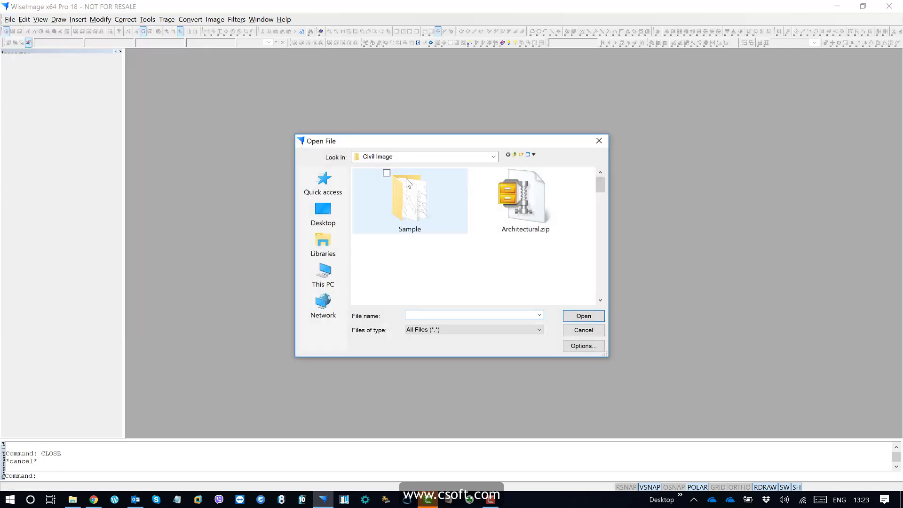
scroll(406, 179, "down", 3)
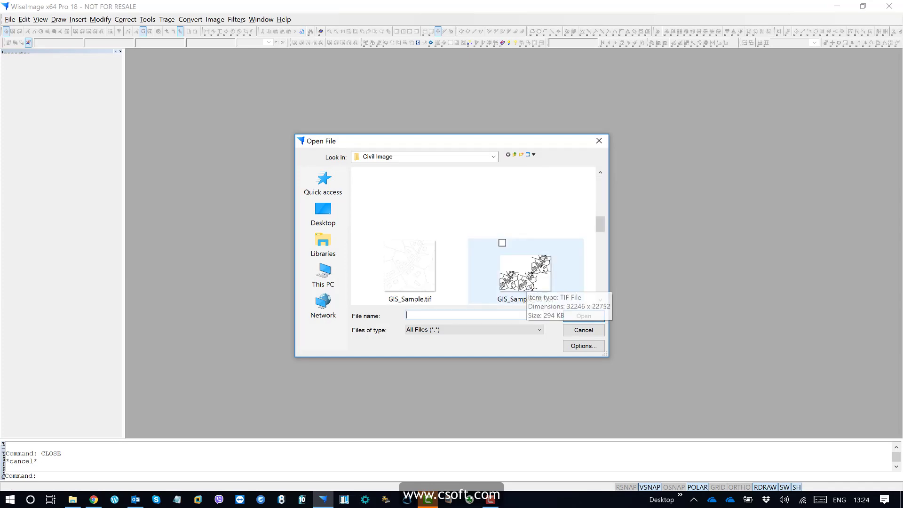
double_click(527, 277)
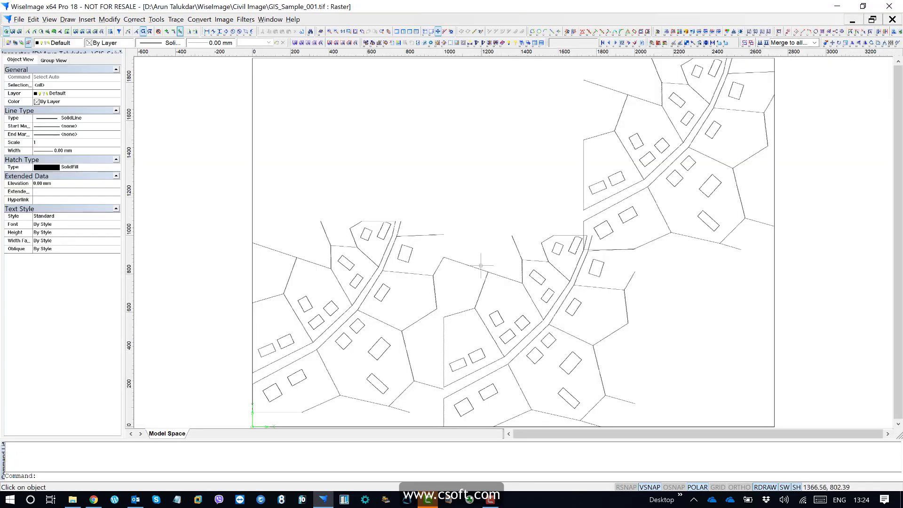
- Start inserting an image and browse on drive D to the Civil Image folder inside WiseImage
scroll(429, 248, "down", 4)
middle_click_drag(429, 248, 396, 249)
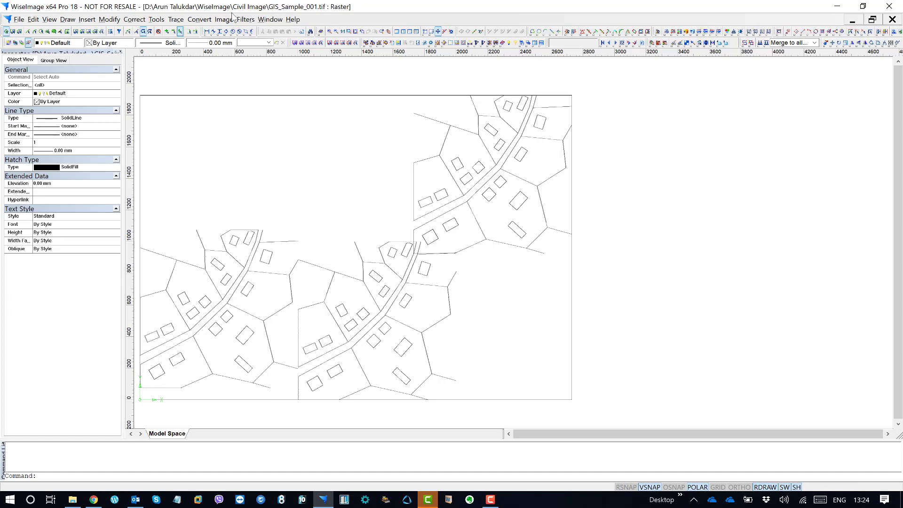
left_click(87, 20)
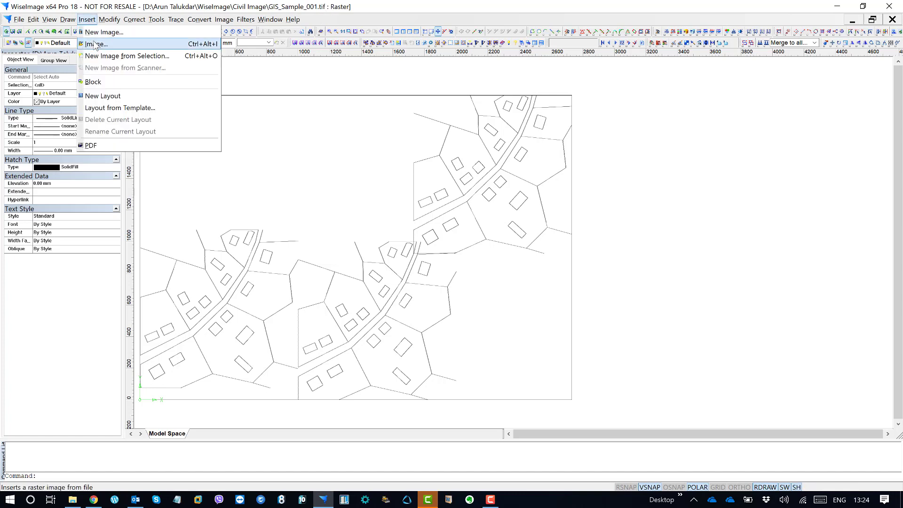
left_click(359, 129)
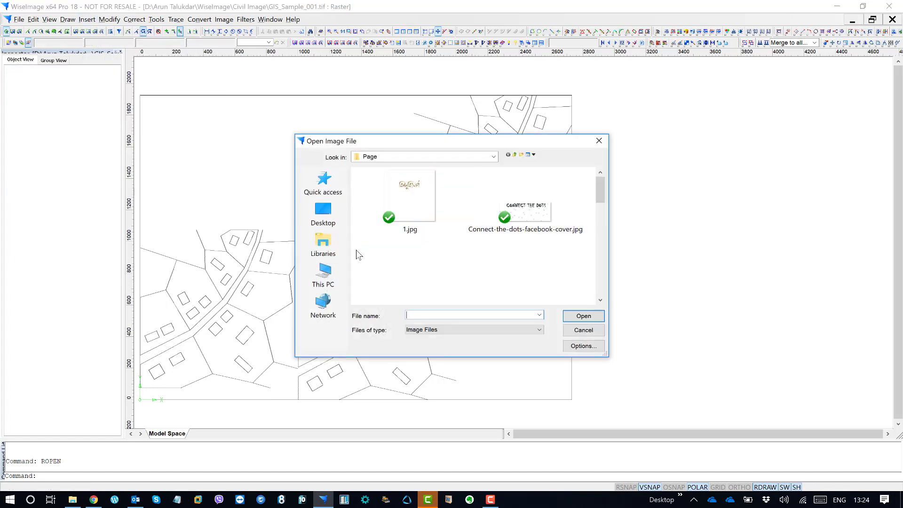
left_click(324, 275)
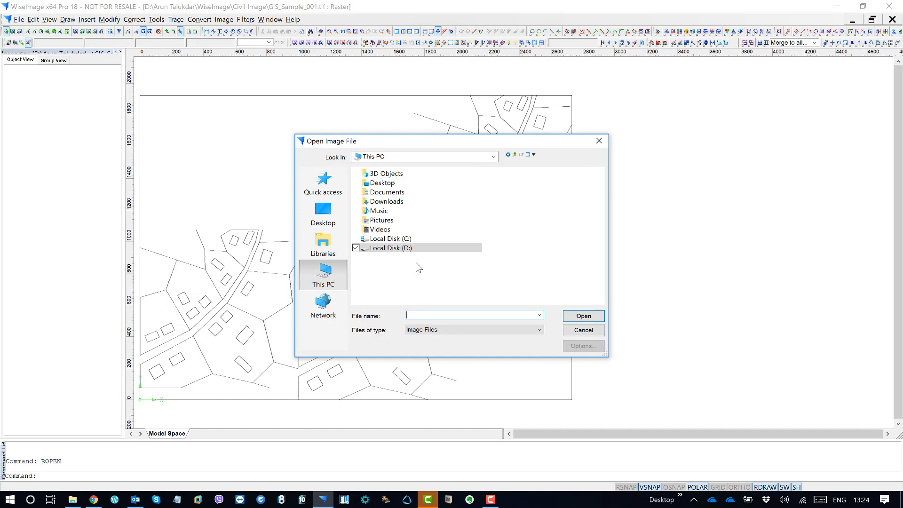
double_click(408, 251)
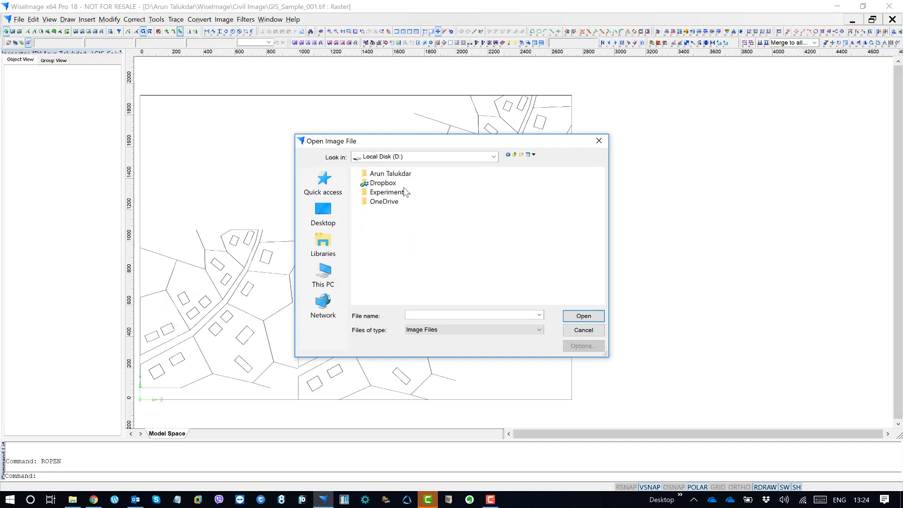
double_click(405, 174)
double_click(404, 175)
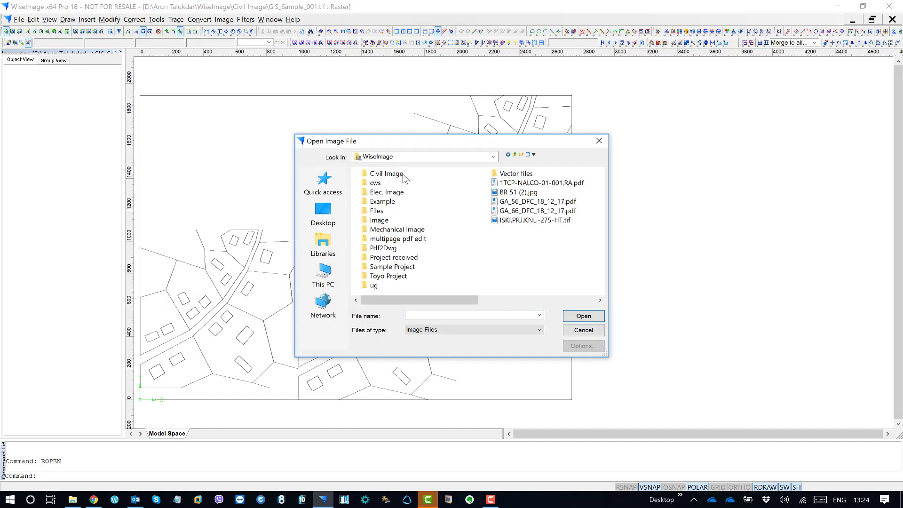
double_click(404, 175)
- Insert Ville.tif in the empty area to the right of the GIS_Sample_001 map, at about 3523, 362 mm
scroll(487, 254, "down", 3)
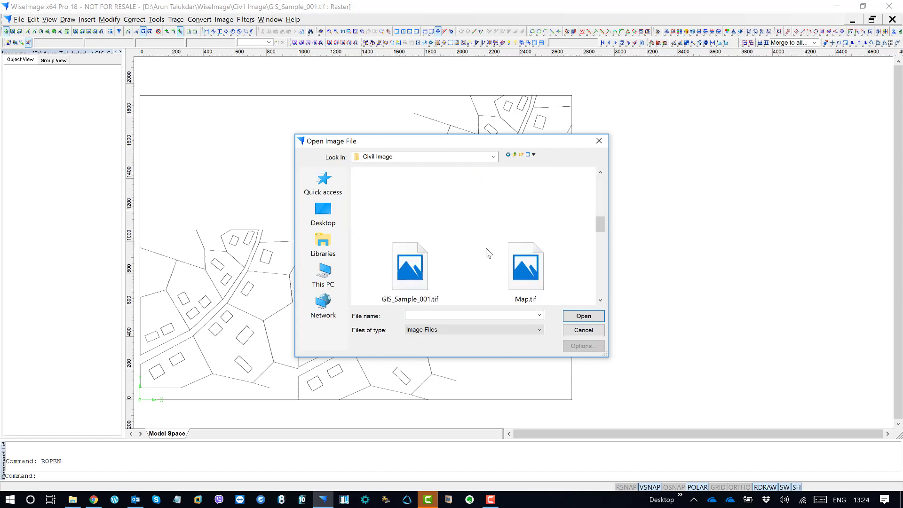
scroll(488, 252, "down", 3)
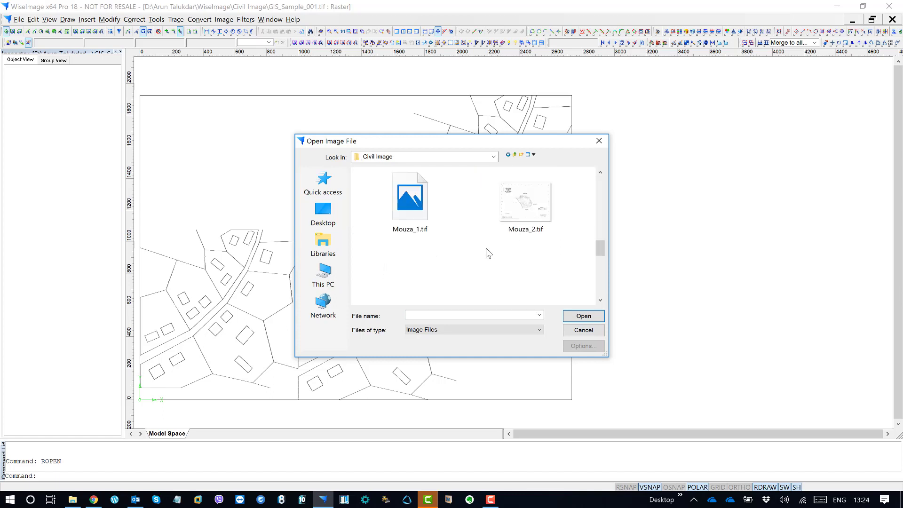
scroll(487, 249, "up", 2)
scroll(486, 249, "down", 2)
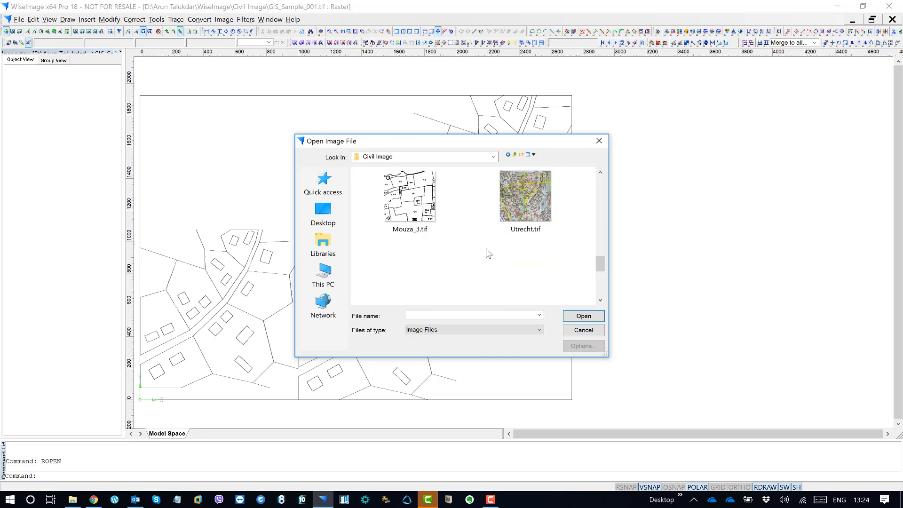
scroll(486, 248, "down", 3)
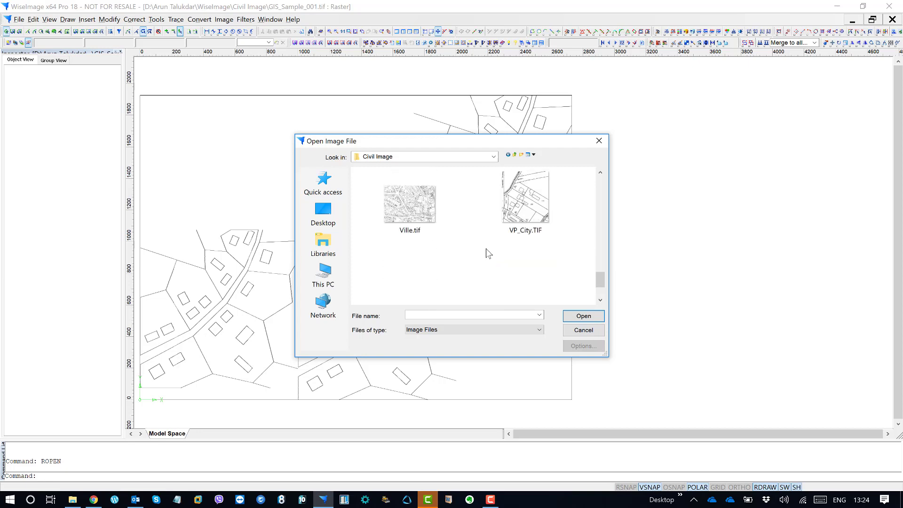
left_click(447, 227)
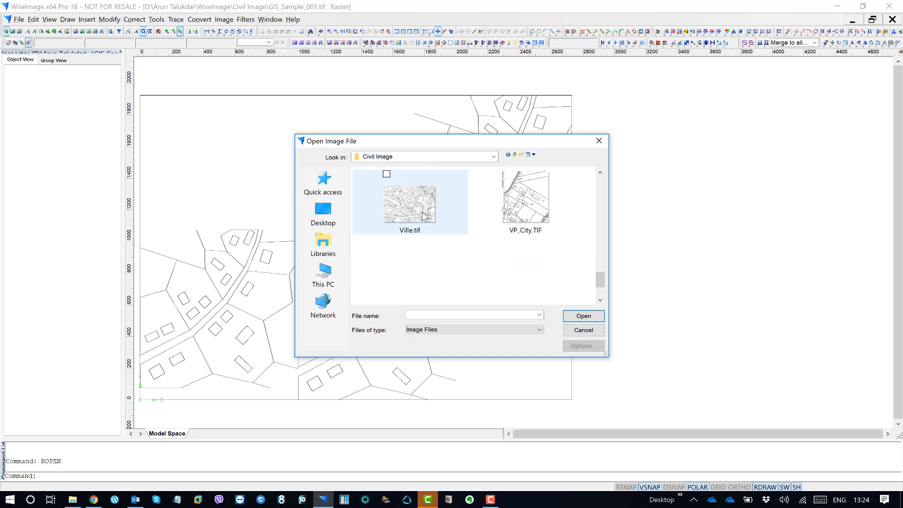
left_click(583, 316)
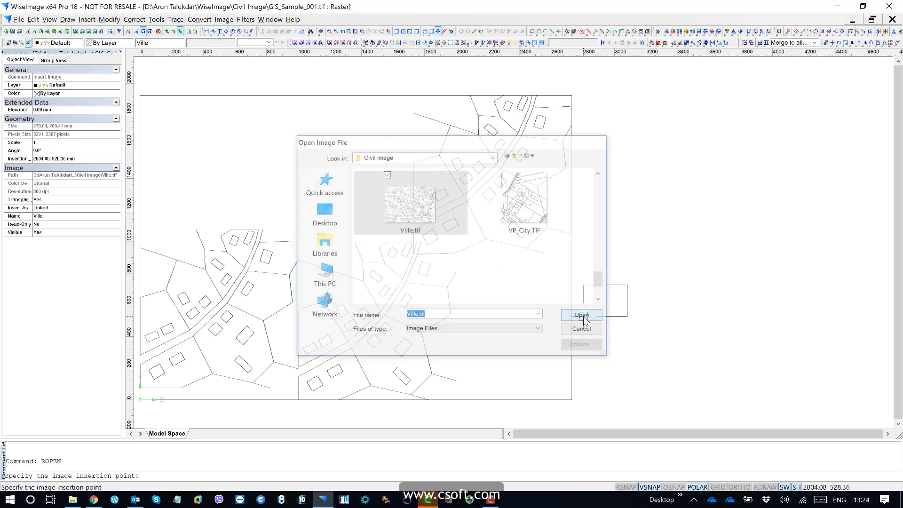
left_click(697, 343)
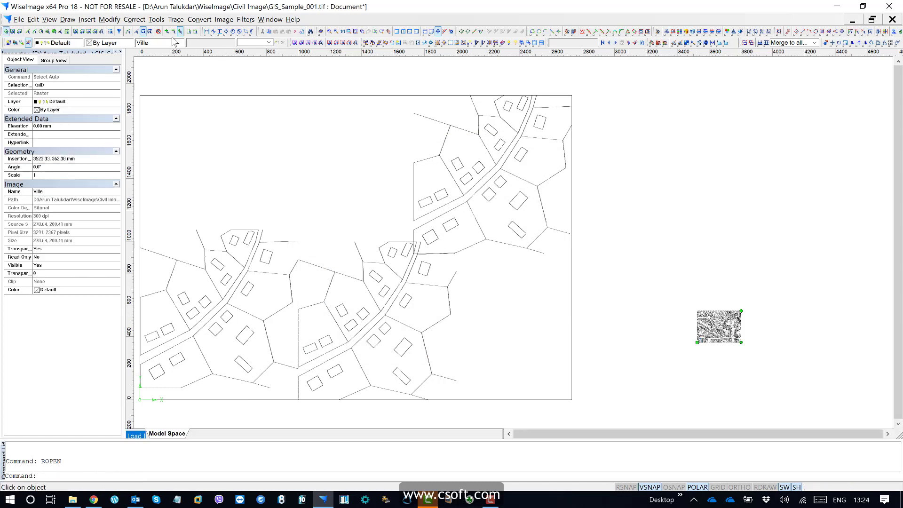
- Insert GIS_Sample.tif above the Ville image, at about 3398, 994 mm, and leave it deselected
left_click(87, 19)
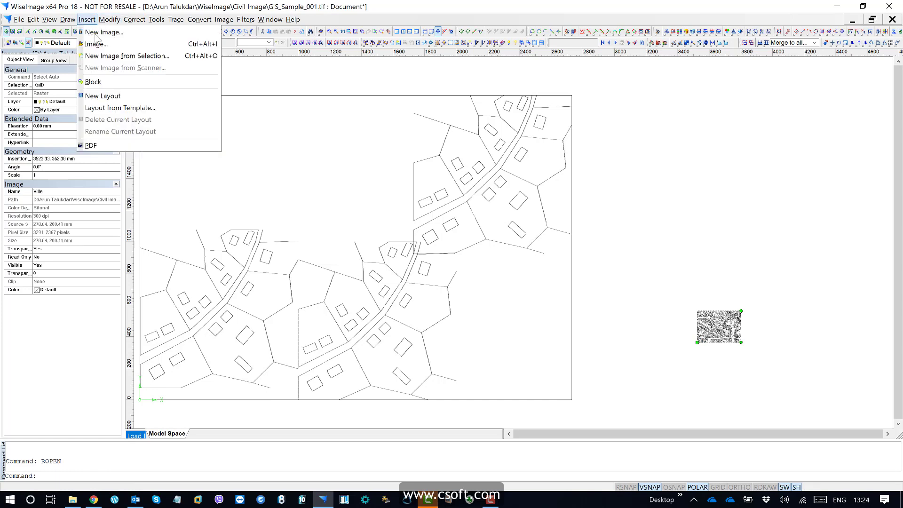
left_click(94, 44)
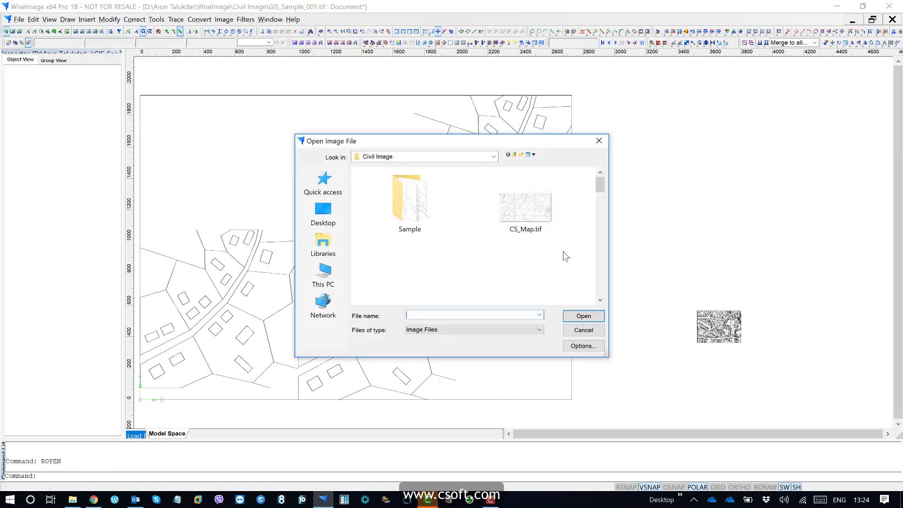
scroll(551, 250, "down", 3)
double_click(552, 251)
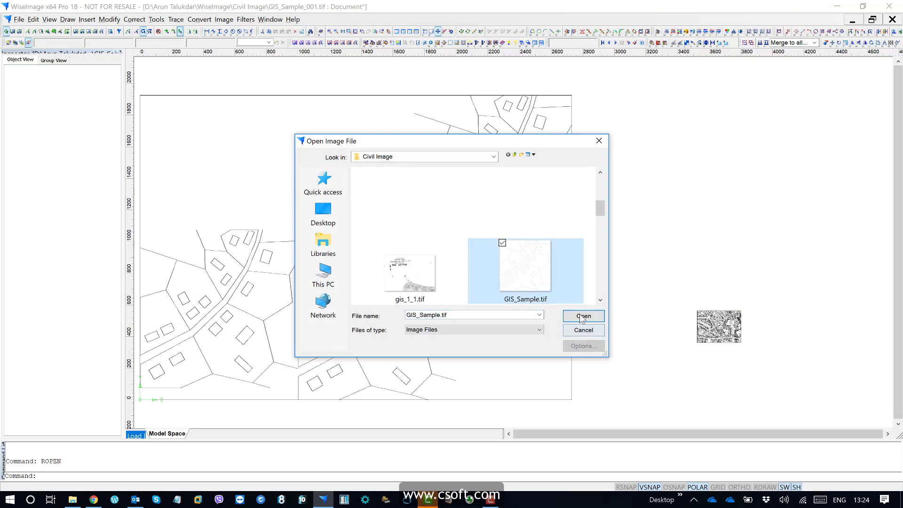
left_click(678, 244)
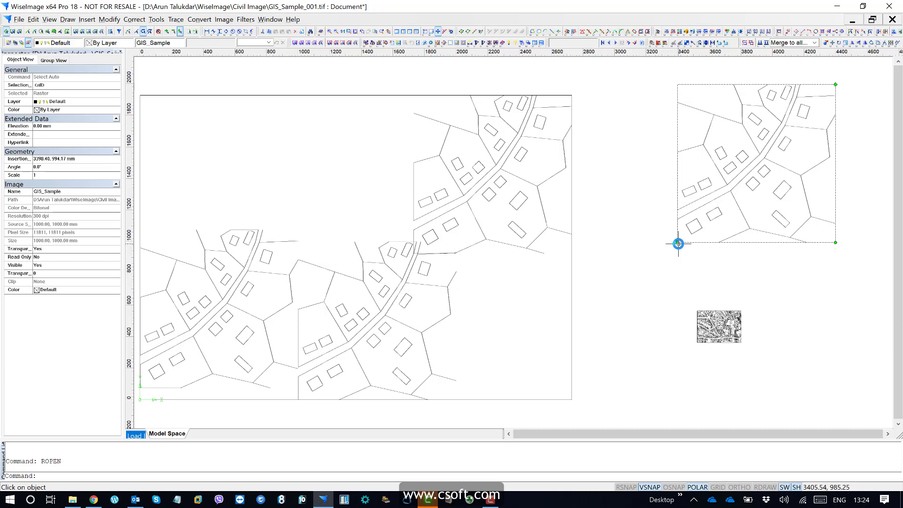
mouse_move(637, 236)
middle_mouse_down()
mouse_move(573, 248)
mouse_move(561, 262)
mouse_move(598, 240)
middle_mouse_up()
key("Escape")
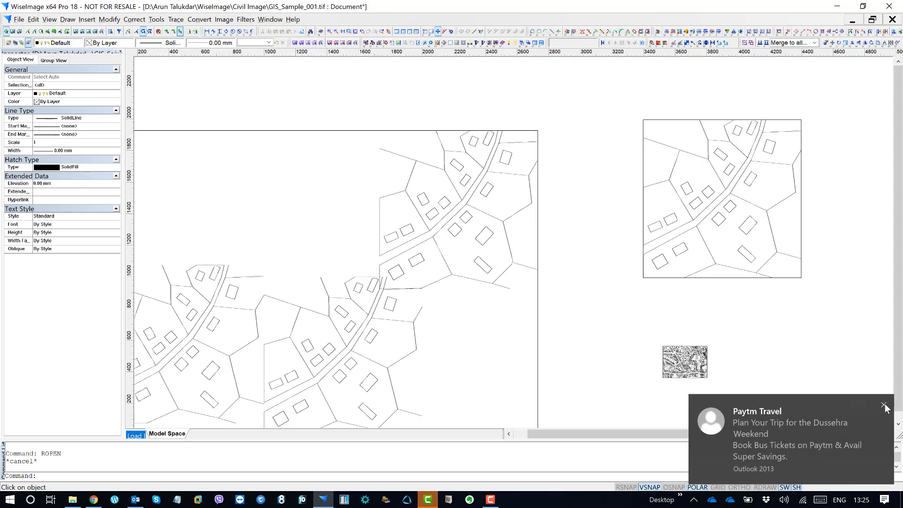
- Examine the inserted Ville and GIS_Sample images beside the original GIS_Sample_001 map, including Ville's street detail
left_click(884, 407)
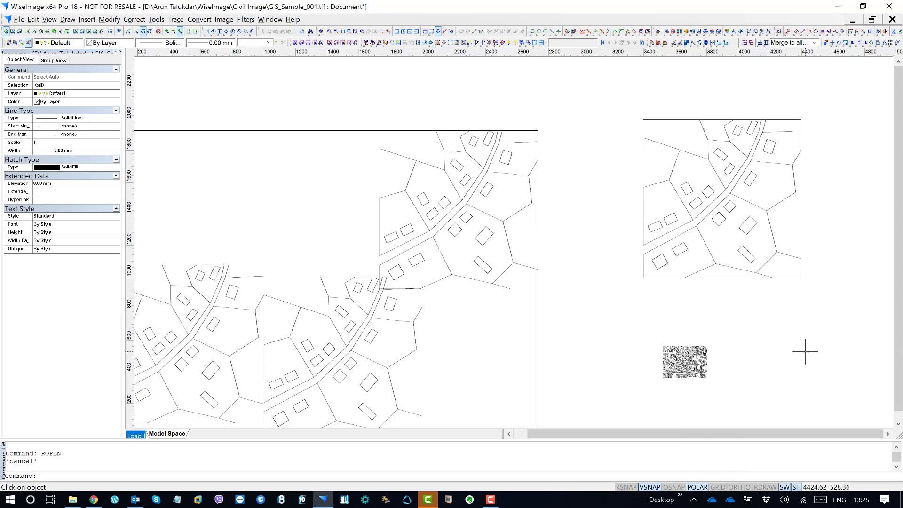
middle_click_drag(763, 337, 715, 323)
middle_click_drag(528, 208, 619, 183)
middle_click_drag(655, 284, 584, 234)
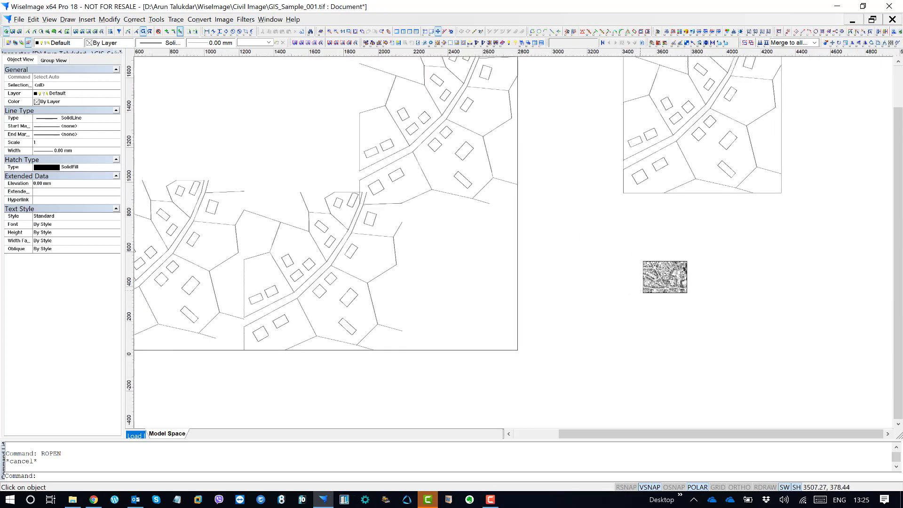
scroll(650, 285, "up", 4)
scroll(649, 285, "up", 5)
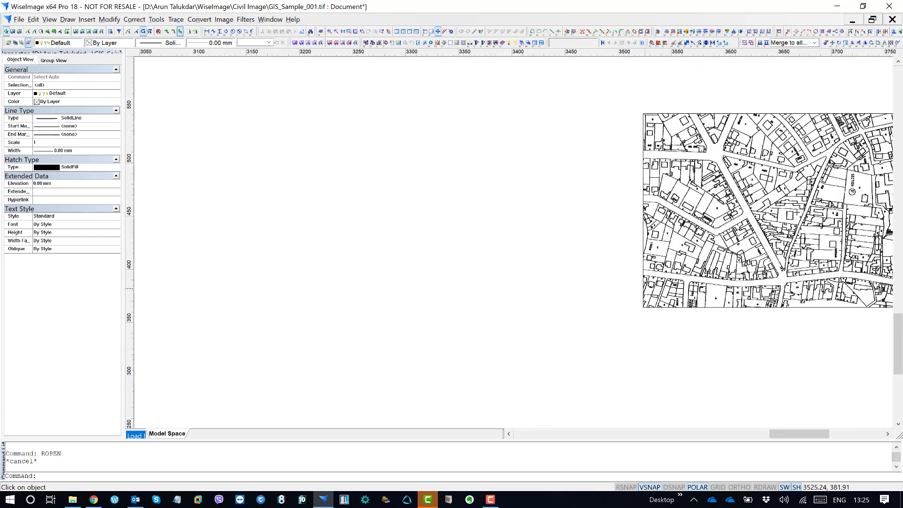
scroll(638, 240, "down", 4)
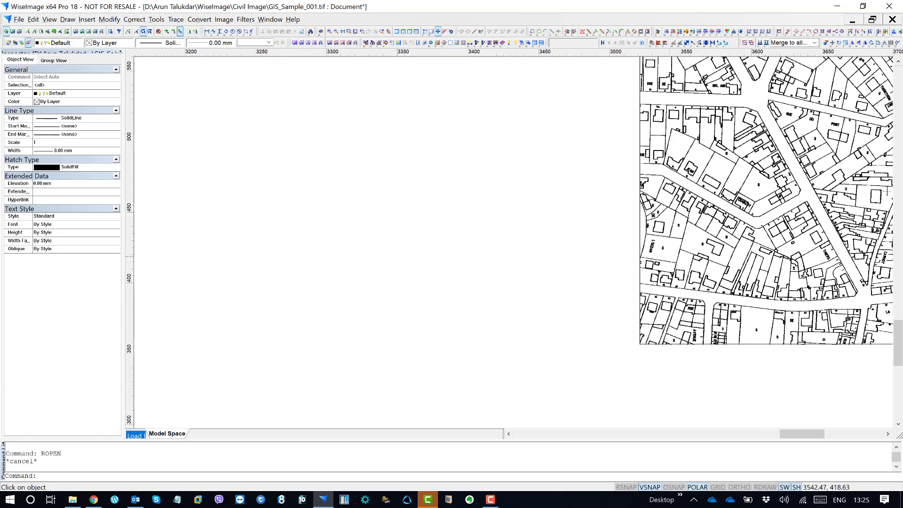
scroll(655, 287, "down", 2)
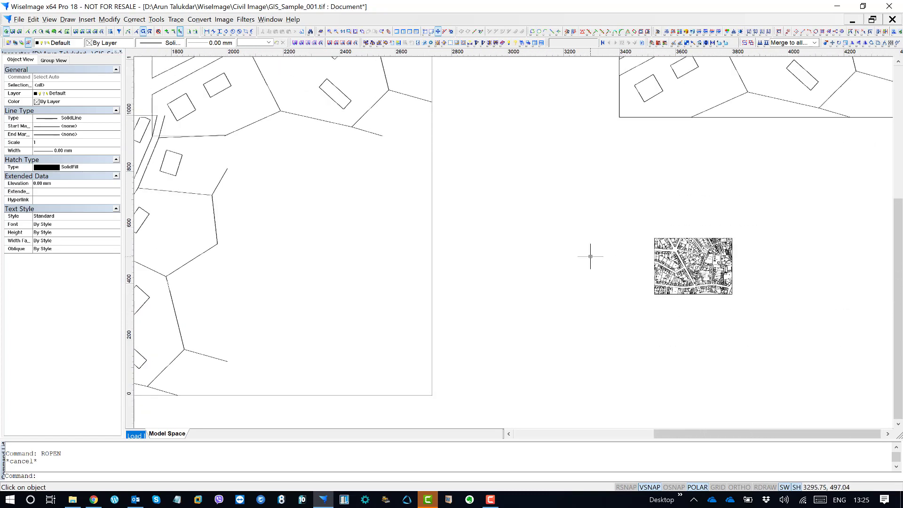
mouse_move(591, 254)
middle_mouse_down()
mouse_move(644, 247)
mouse_move(571, 210)
middle_mouse_up()
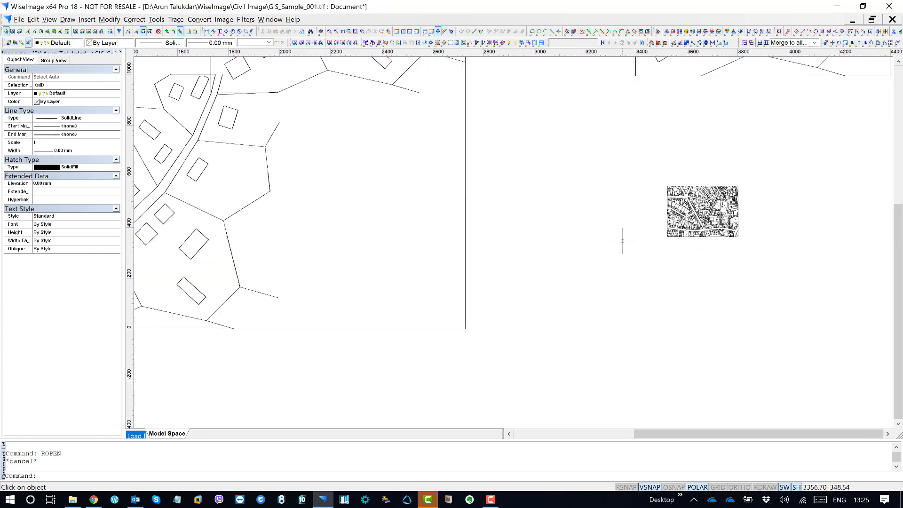
scroll(623, 241, "down", 1)
middle_click_drag(637, 192, 645, 255)
middle_click_drag(617, 186, 606, 261)
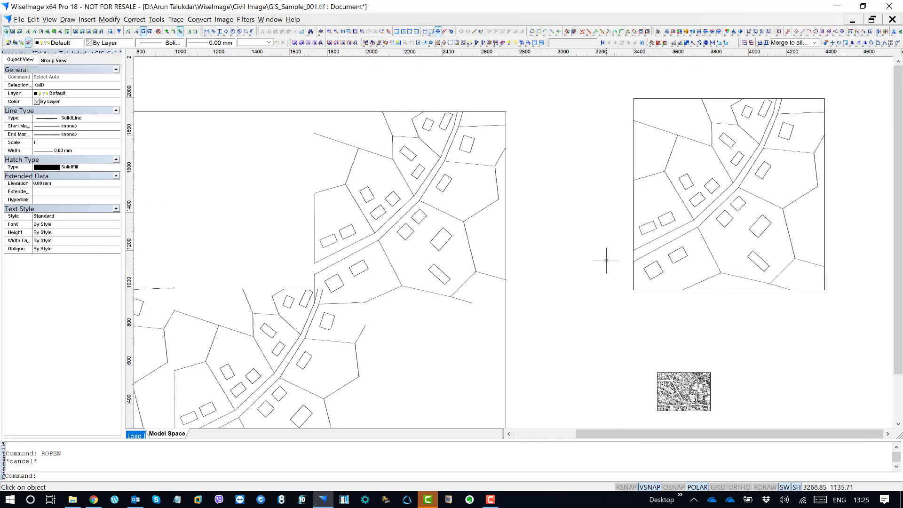
scroll(588, 235, "down", 1)
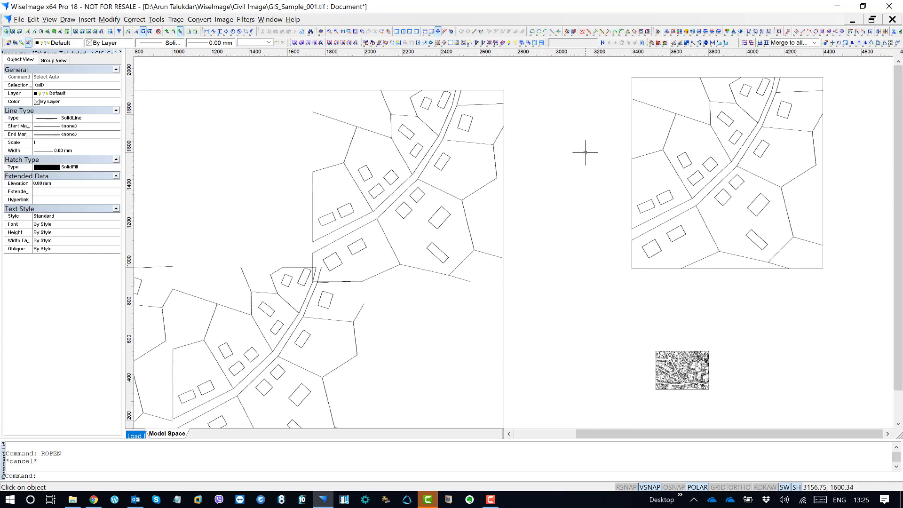
- Select the end of the raster road line at the left edge of the GIS_Sample image, and clear the selection
scroll(625, 234, "up", 1)
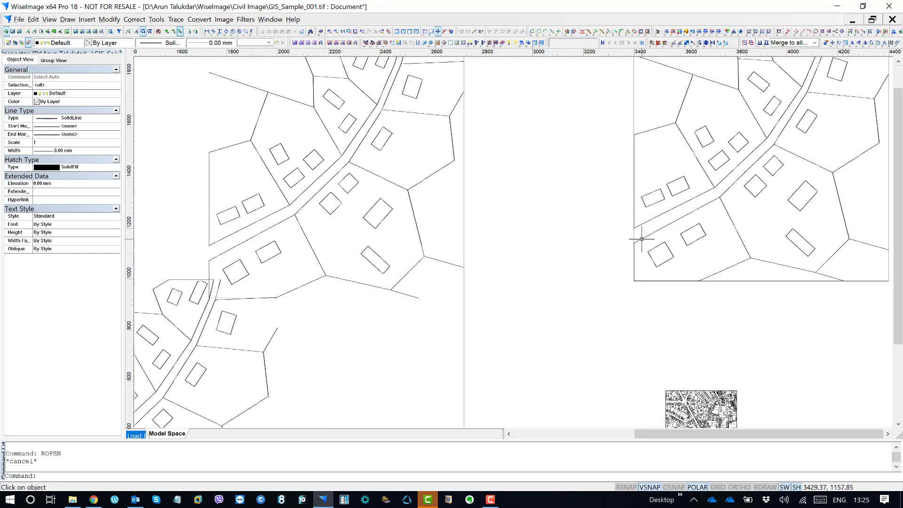
left_click(635, 223)
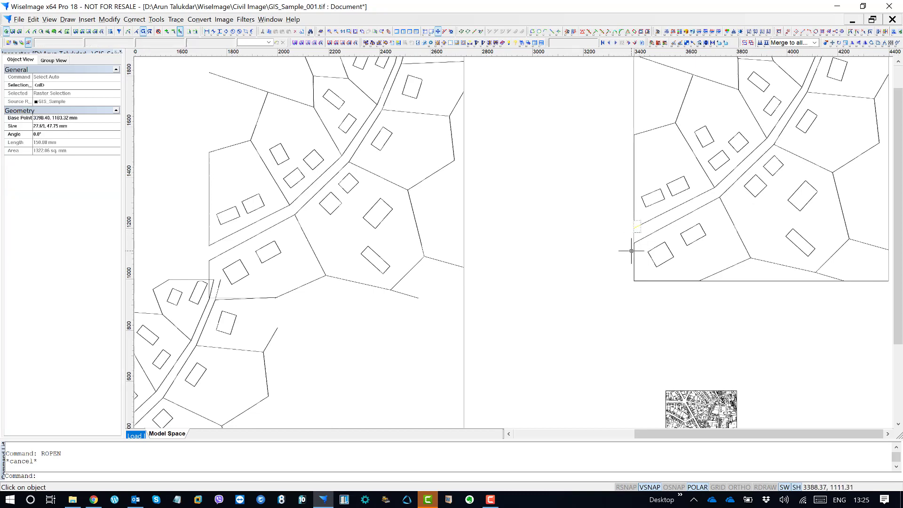
scroll(629, 238, "up", 2)
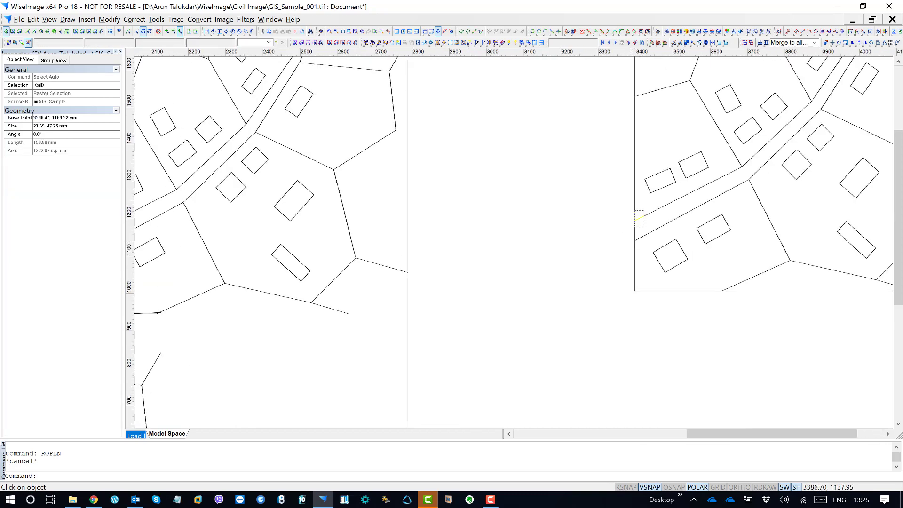
left_click(610, 254)
- Select the end of the raster road line at the upper edge of the GIS_Sample_001 image
scroll(570, 170, "down", 2)
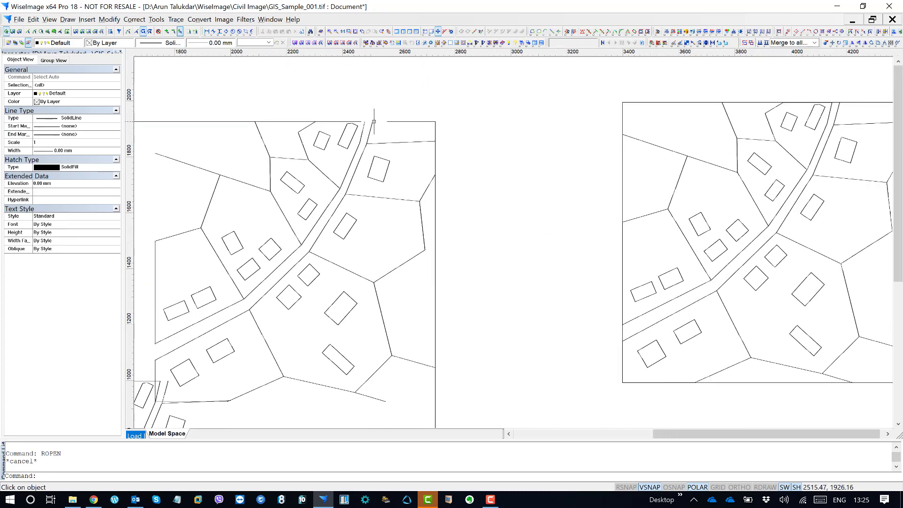
scroll(361, 117, "up", 2)
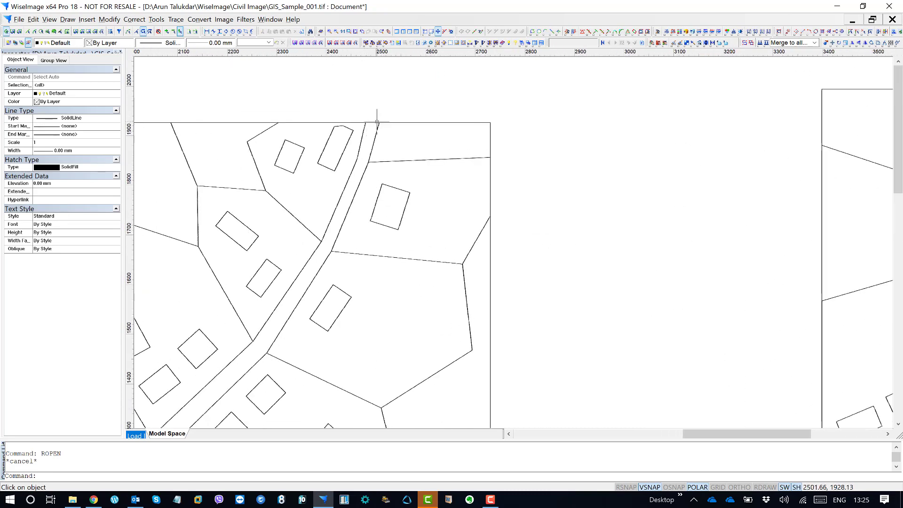
left_click(376, 130)
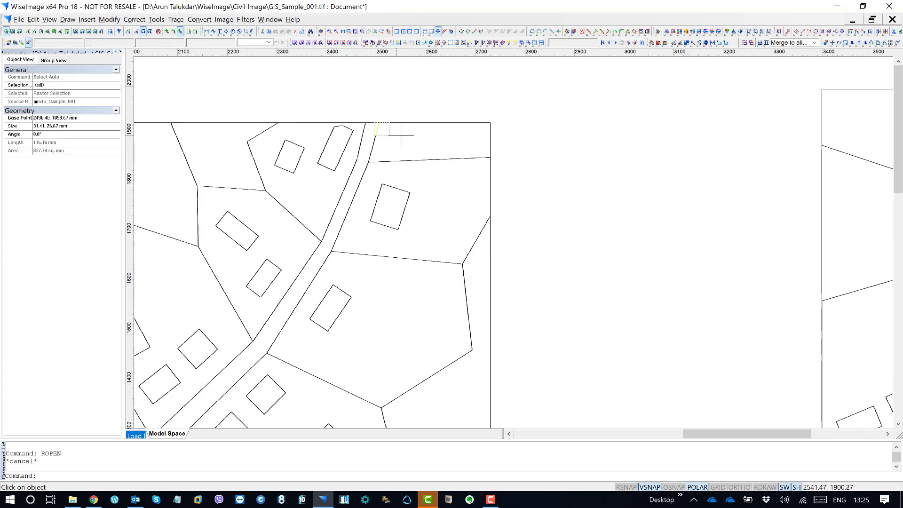
left_click(418, 137)
scroll(319, 135, "down", 2)
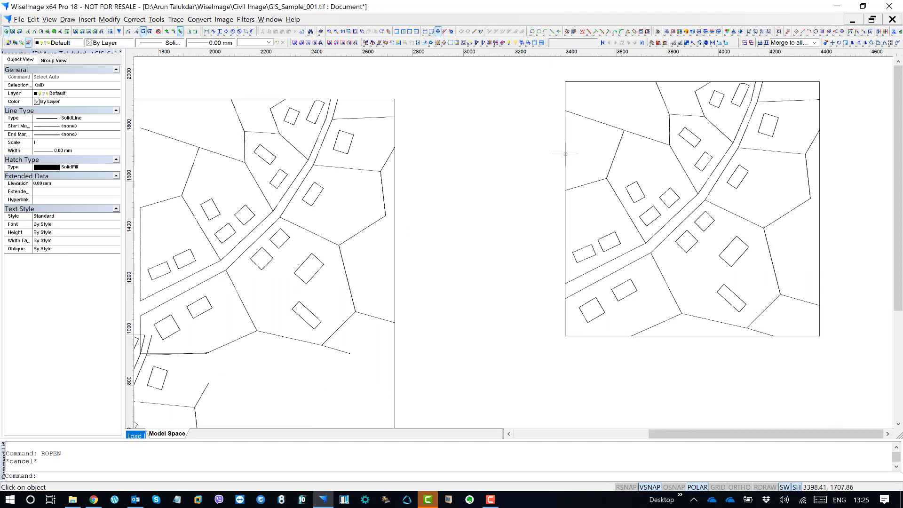
left_click_drag(566, 154, 535, 194)
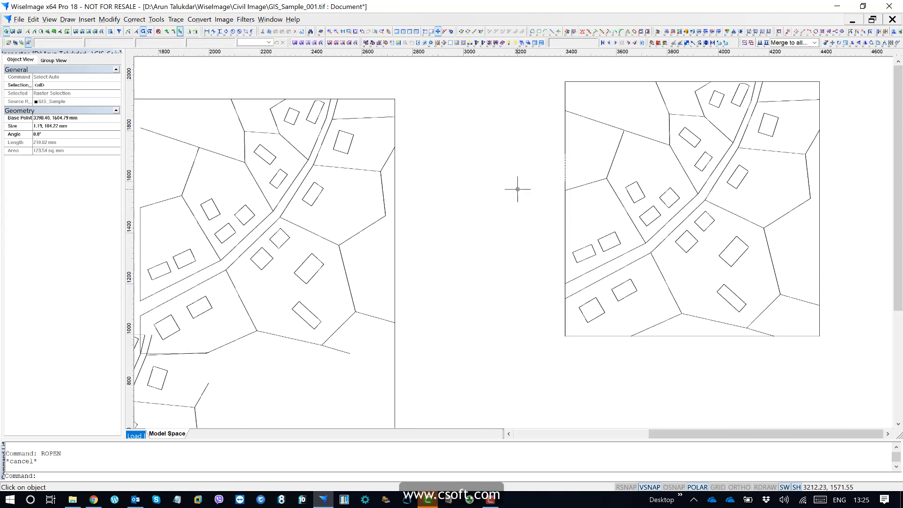
left_click(517, 190)
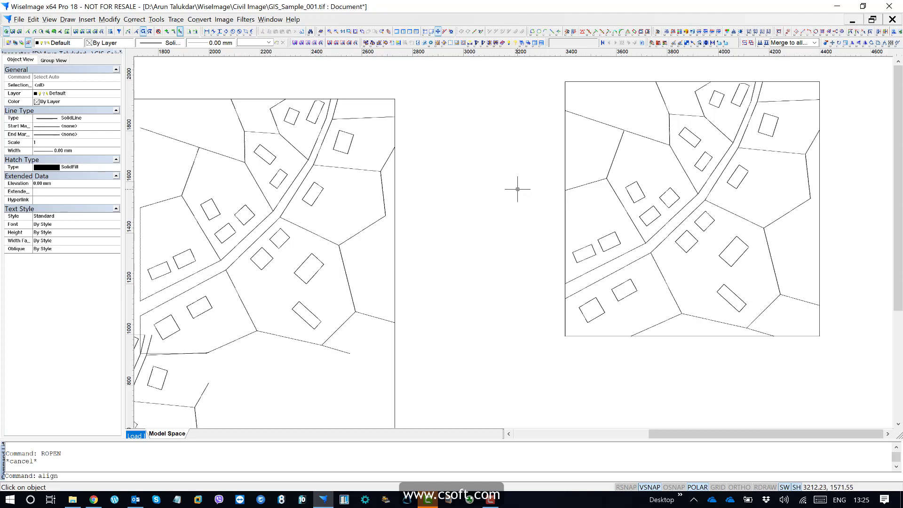
- Start Align on the GIS_Sample image, with the lower road line's end on its left edge as first source point, about 3398, 1142 mm
key("Return")
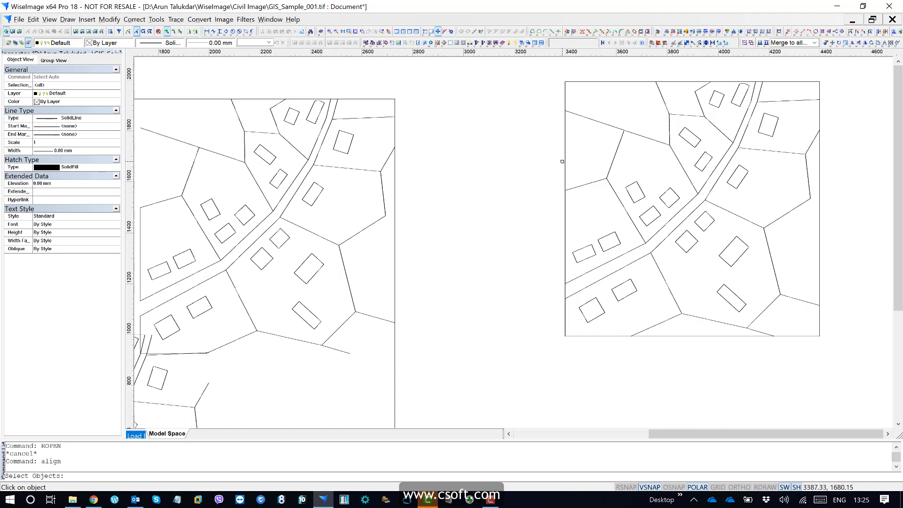
left_click(565, 159)
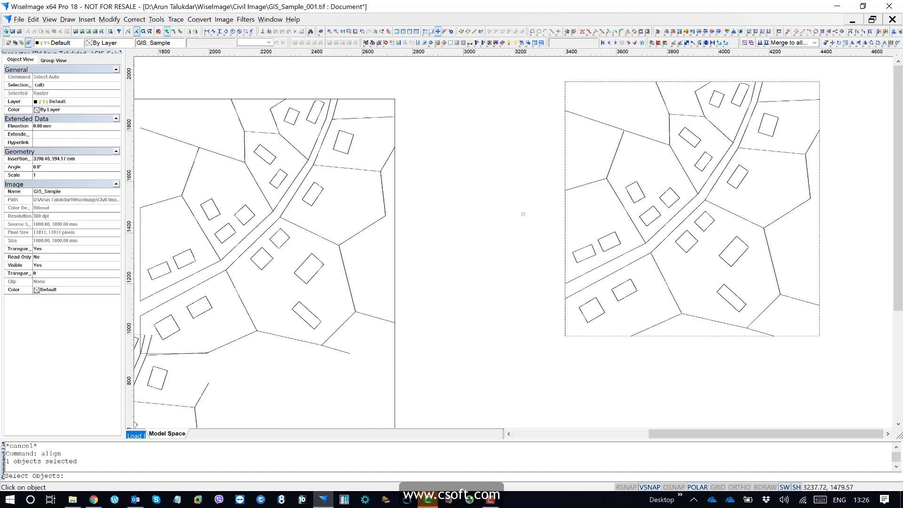
key("Return")
scroll(556, 284, "up", 1)
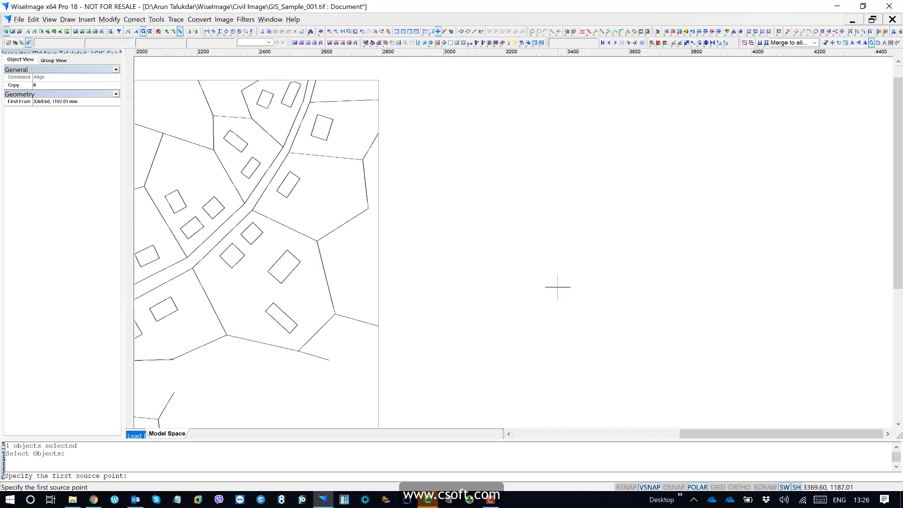
scroll(562, 302, "up", 5)
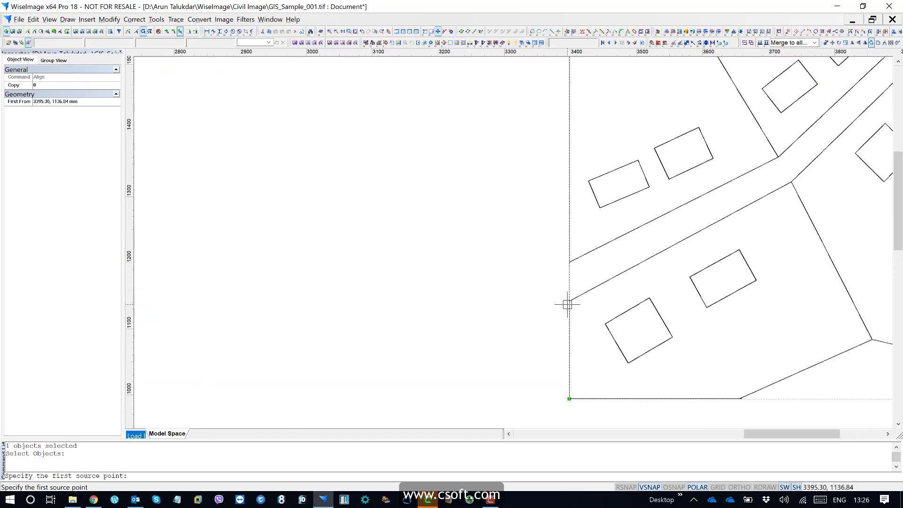
scroll(574, 300, "up", 5)
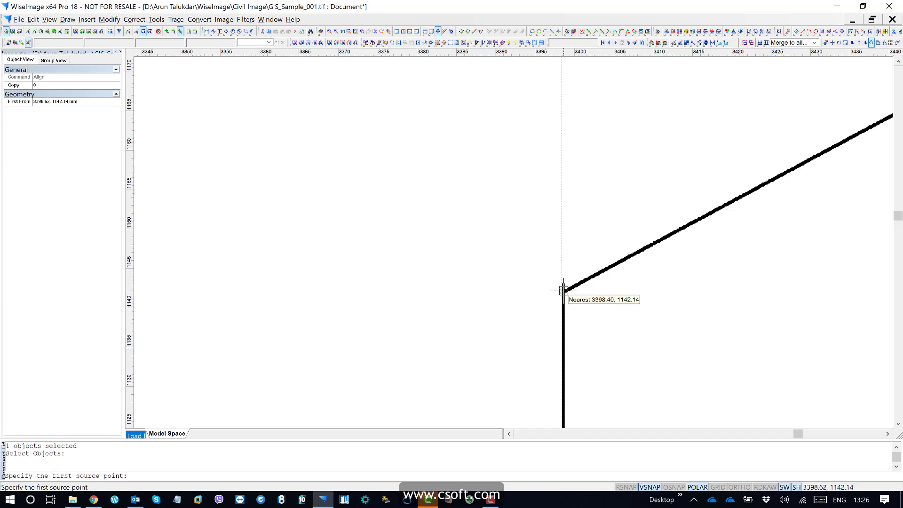
left_click(564, 291)
- Set the first destination point at the right road line's end on the upper edge of GIS_Sample_001, about 2506, 1926 mm
scroll(621, 334, "down", 5)
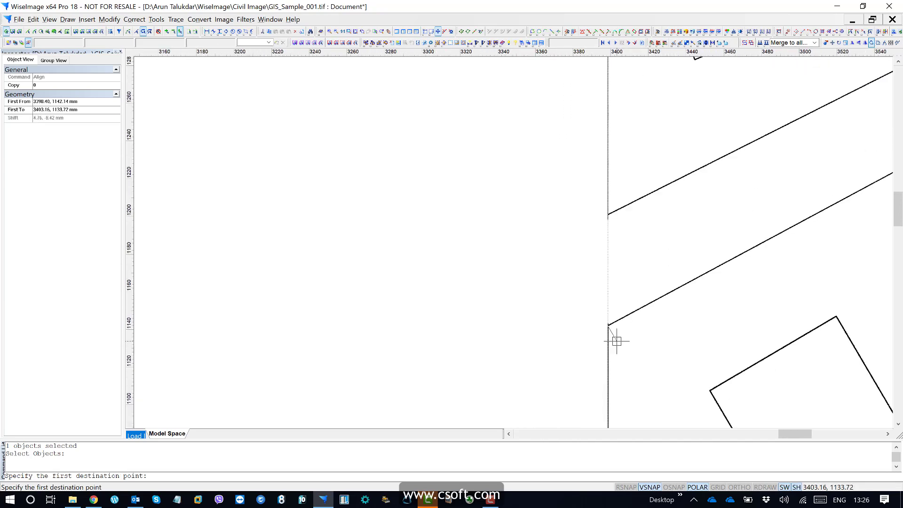
scroll(616, 341, "down", 5)
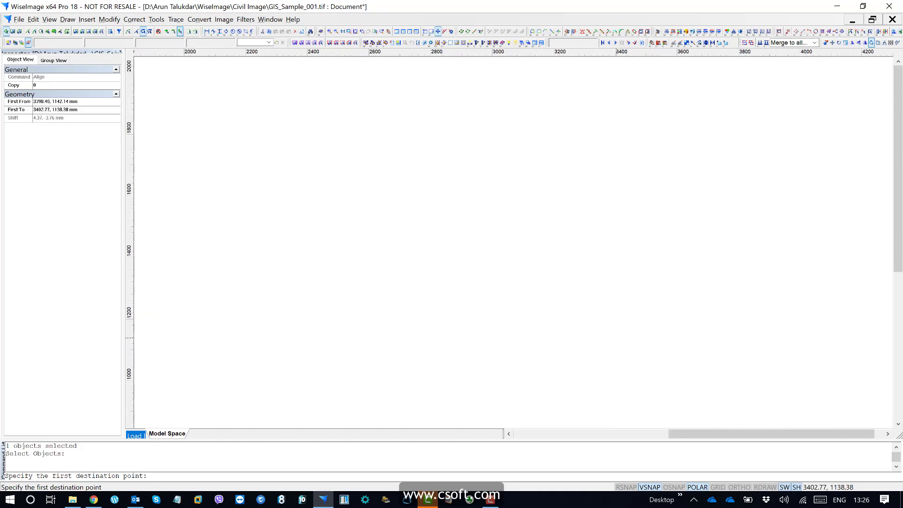
scroll(389, 137, "up", 2)
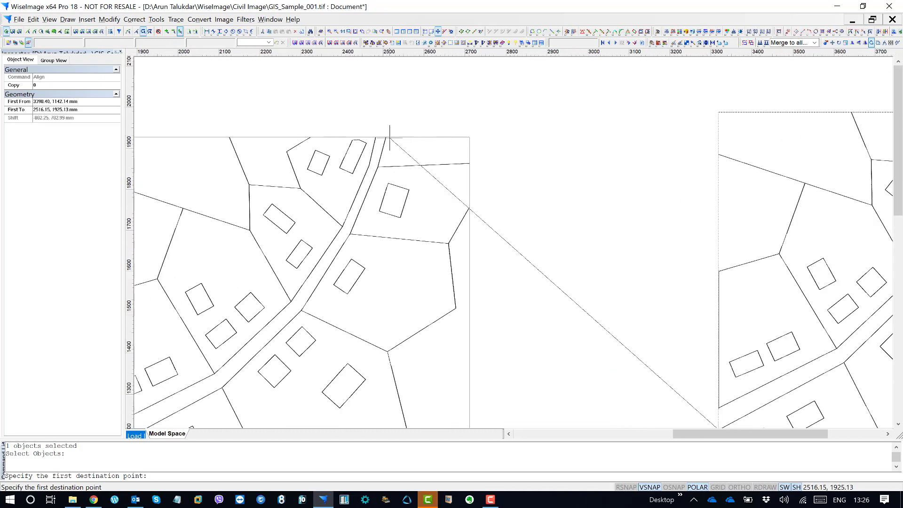
scroll(390, 138, "up", 6)
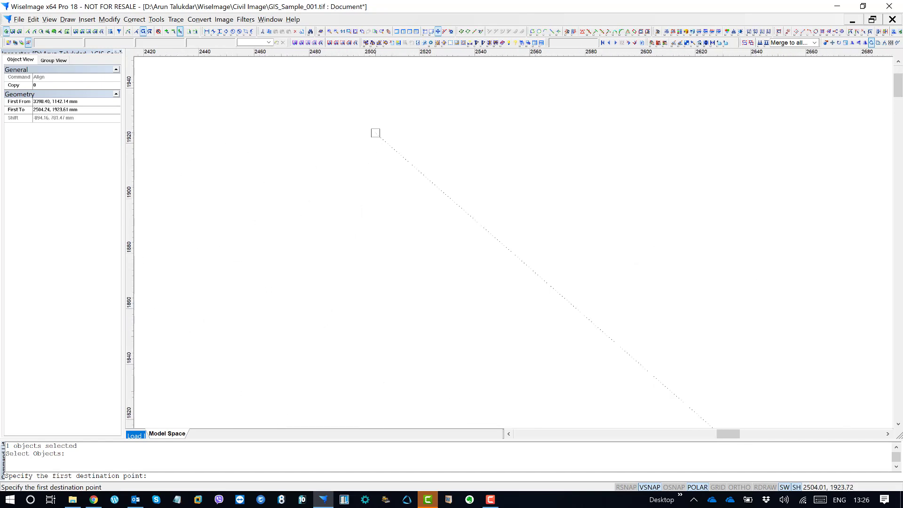
scroll(376, 126, "up", 3)
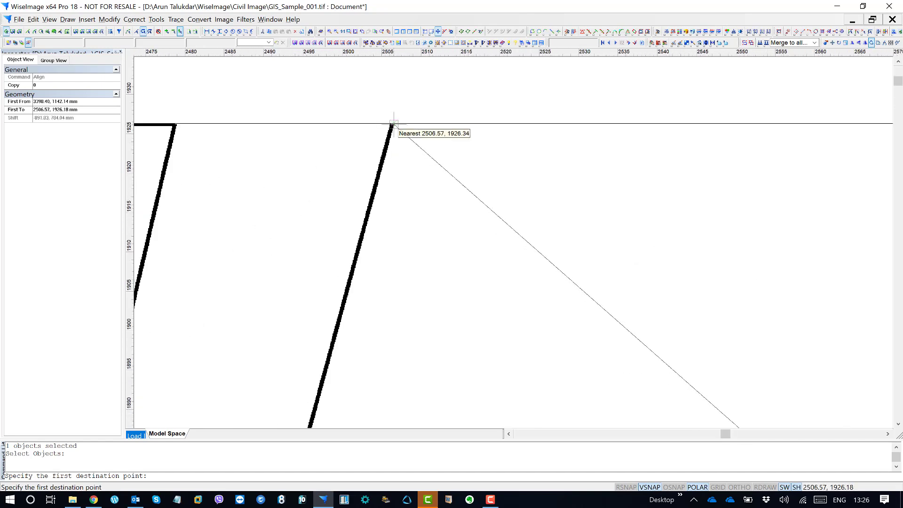
left_click(393, 123)
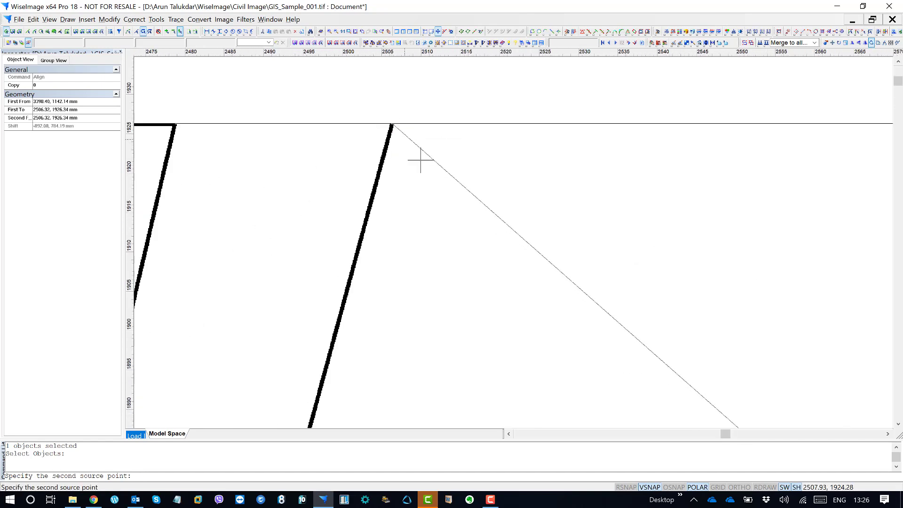
- Dismiss the notification and set the second source point at the upper road line's end on GIS_Sample's left edge, about 3398, 1201 mm
scroll(420, 160, "down", 5)
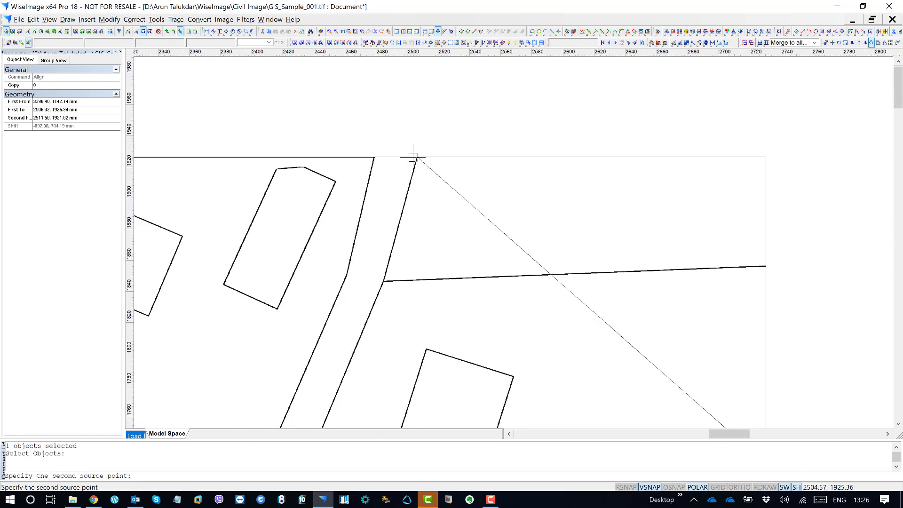
scroll(412, 157, "down", 4)
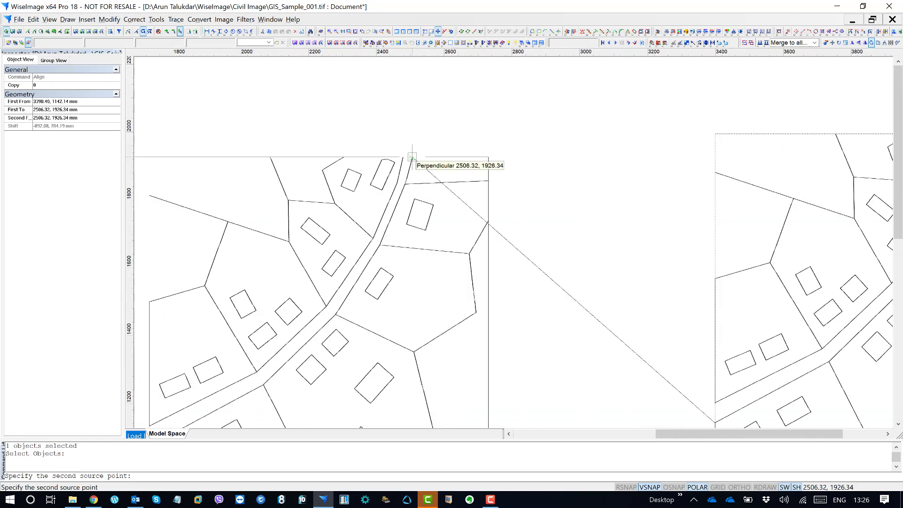
scroll(700, 402, "up", 3)
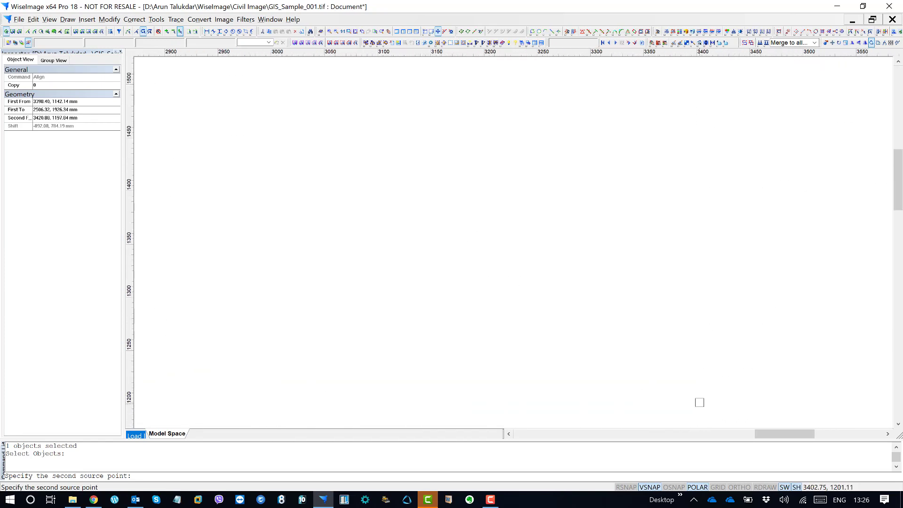
scroll(700, 403, "up", 5)
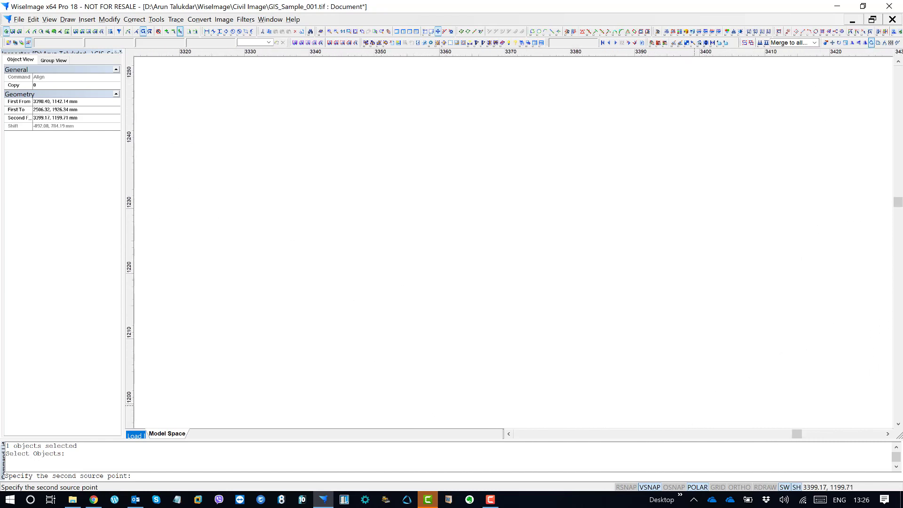
scroll(690, 402, "up", 1)
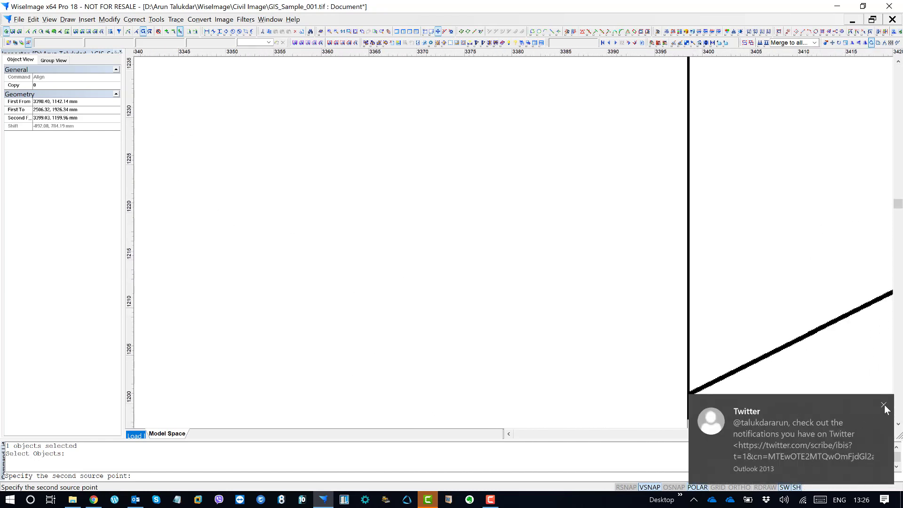
left_click(884, 405)
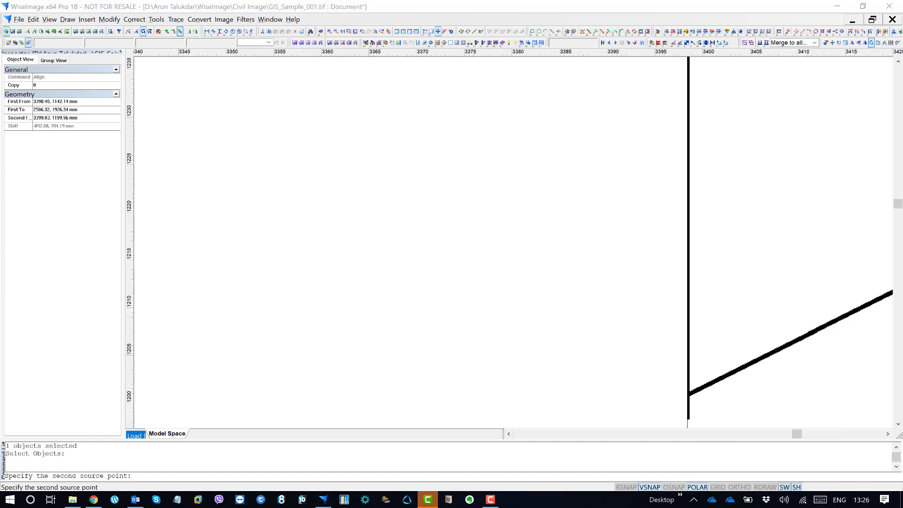
left_click(689, 393)
- Complete the alignment with the left road line's end on GIS_Sample_001's upper edge as second destination point, about 2479, 1926 mm
scroll(771, 383, "down", 5)
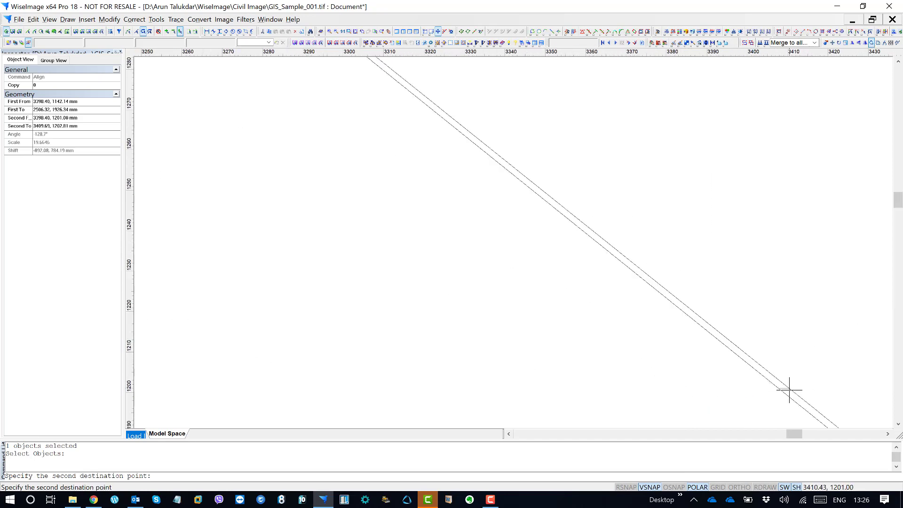
scroll(800, 391, "down", 8)
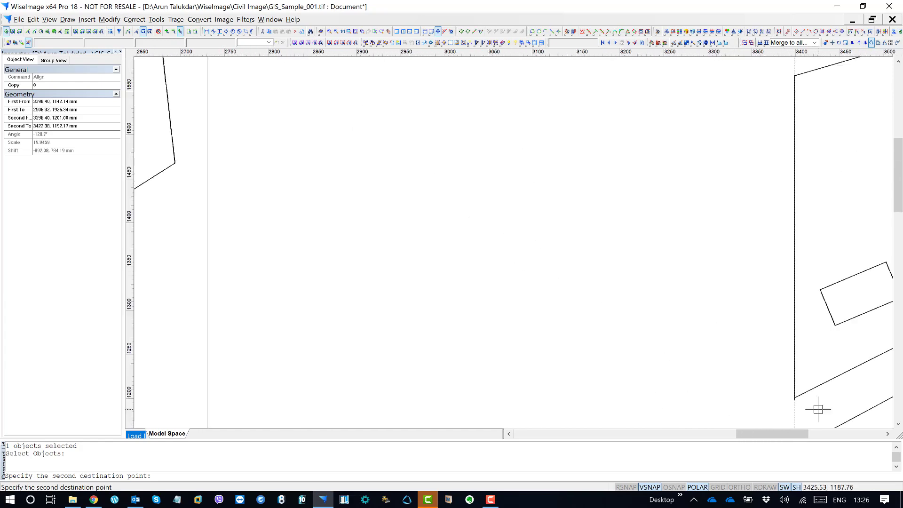
scroll(820, 409, "down", 4)
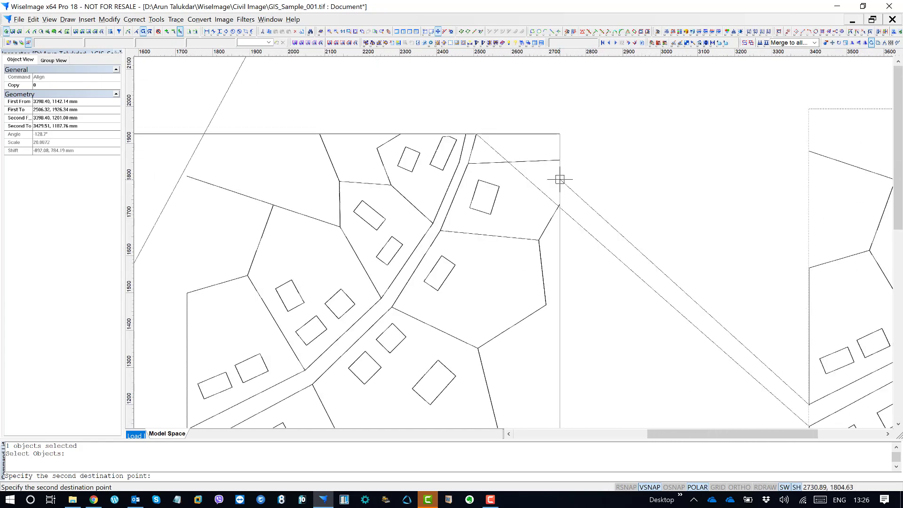
scroll(474, 126, "up", 3)
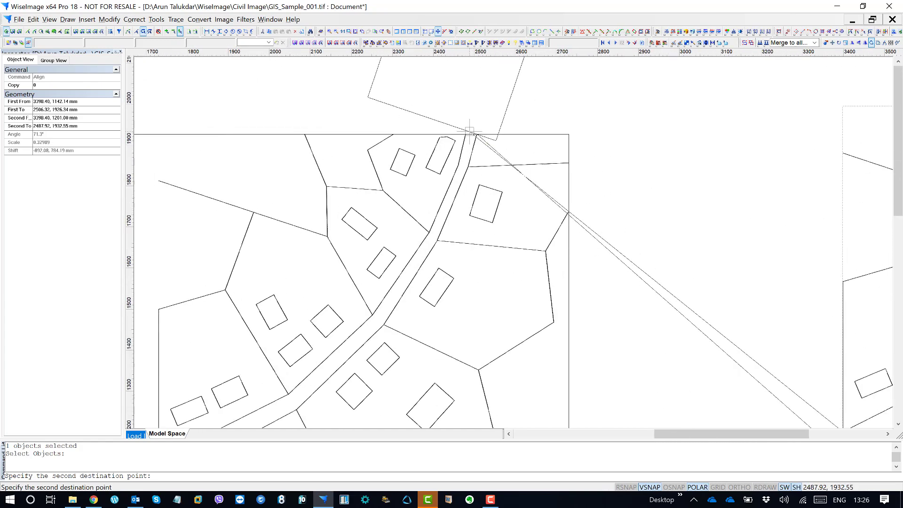
scroll(462, 135, "up", 8)
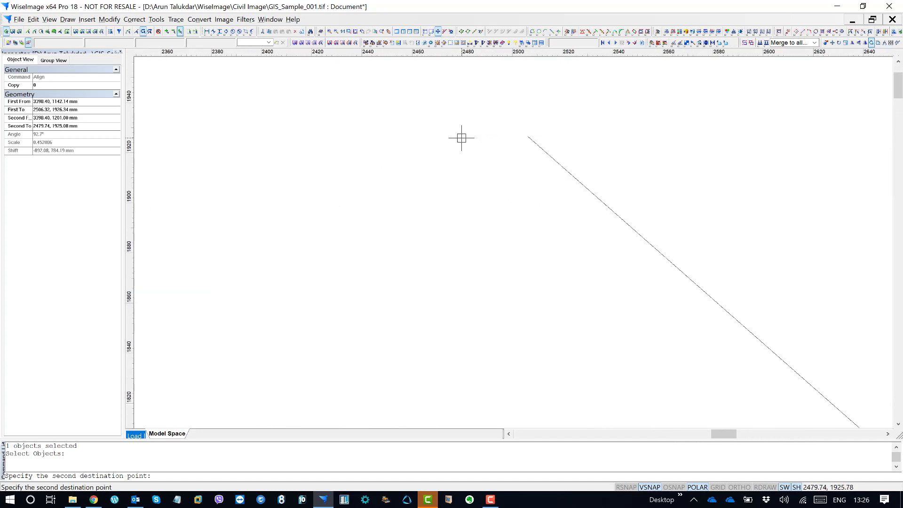
scroll(462, 135, "up", 5)
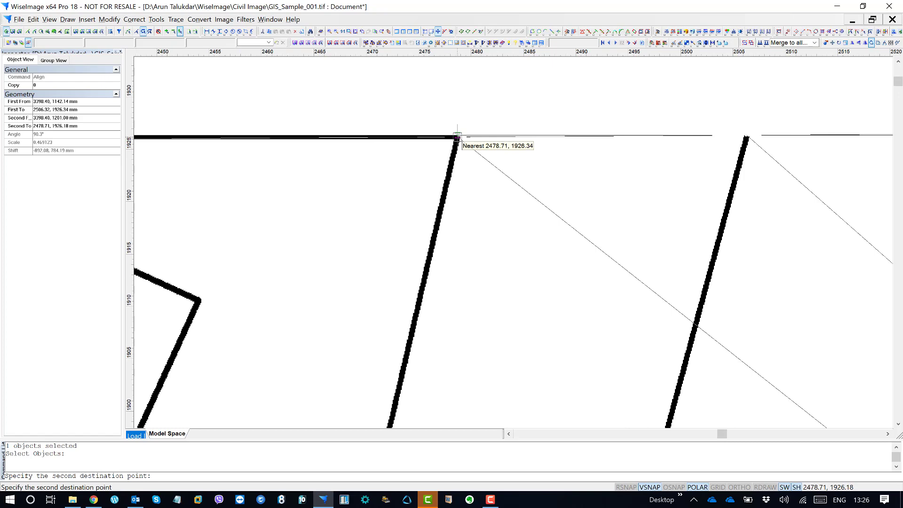
left_click(457, 137)
- Examine how the aligned GIS_Sample image meets the map below, check its scale property, and leave it deselected
scroll(495, 182, "down", 10)
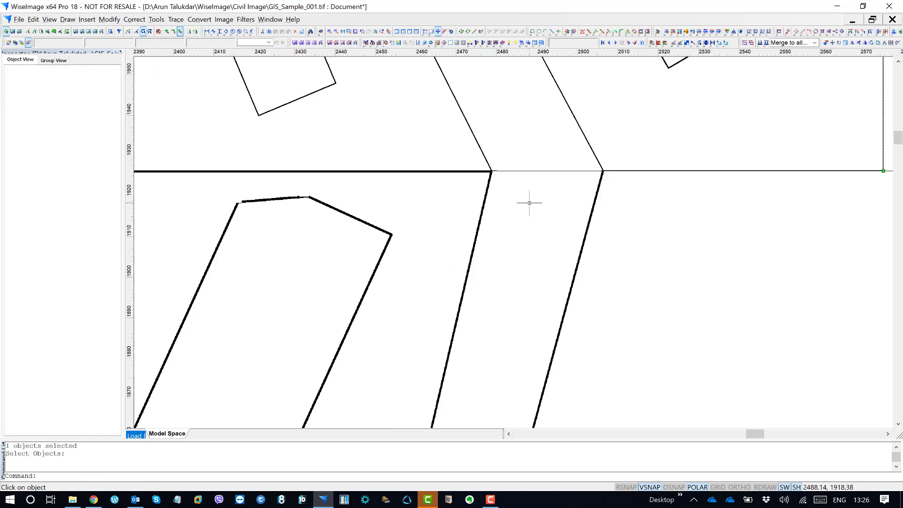
scroll(584, 255, "down", 5)
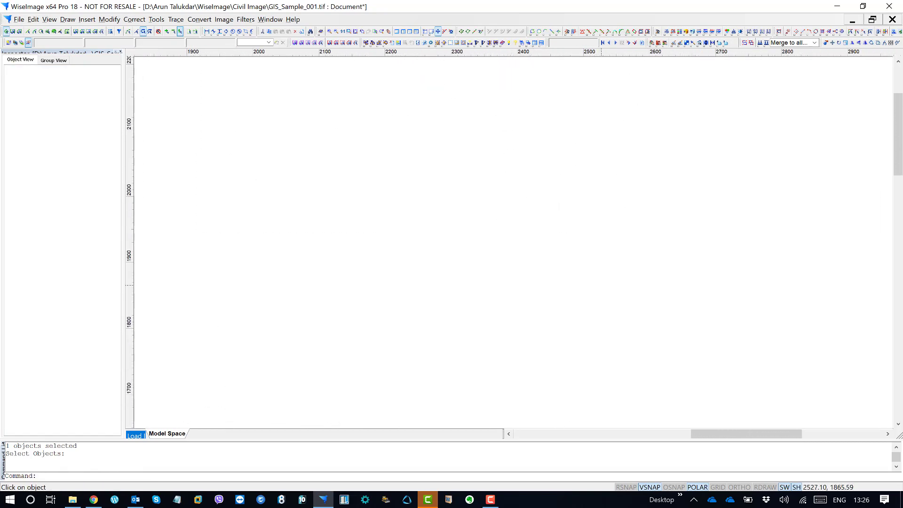
middle_click_drag(607, 181, 611, 215)
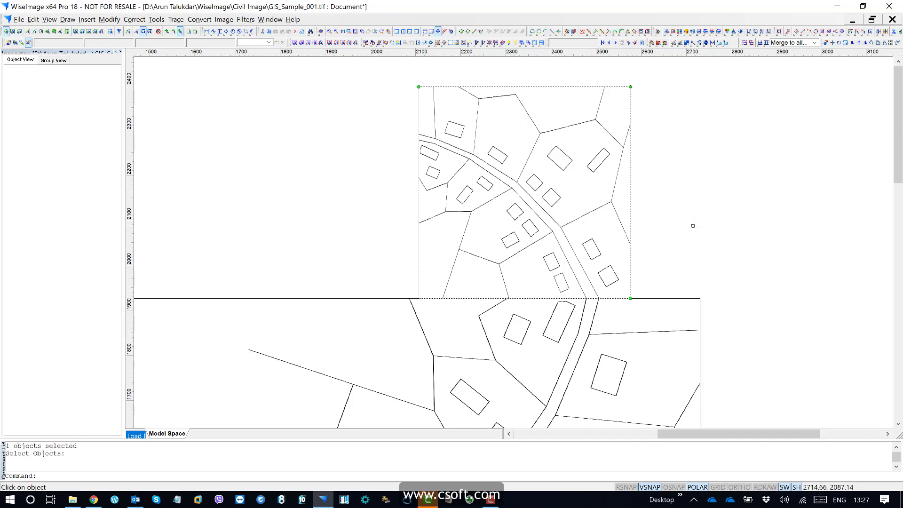
key("Escape")
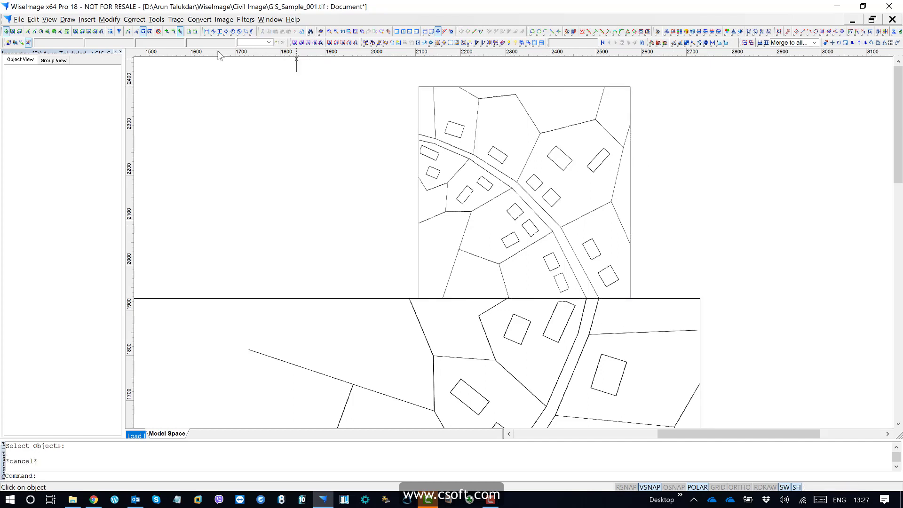
left_click(136, 31)
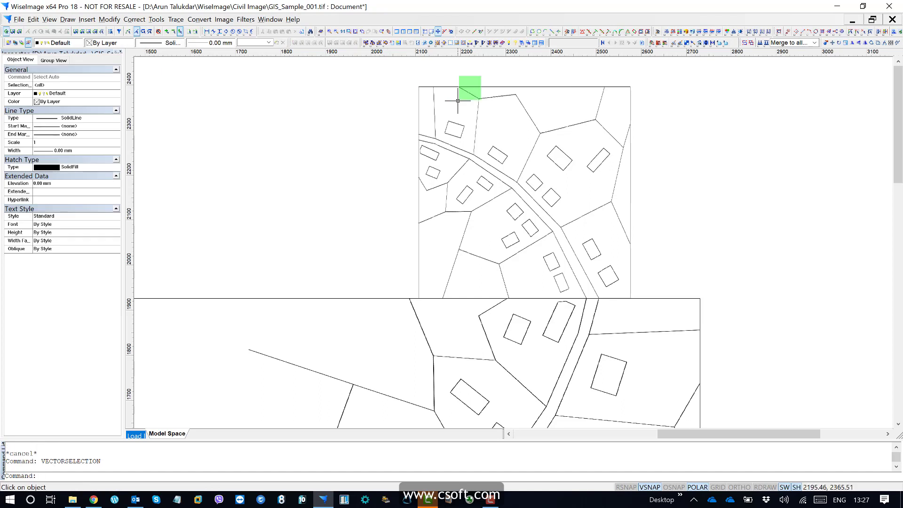
left_click(469, 87)
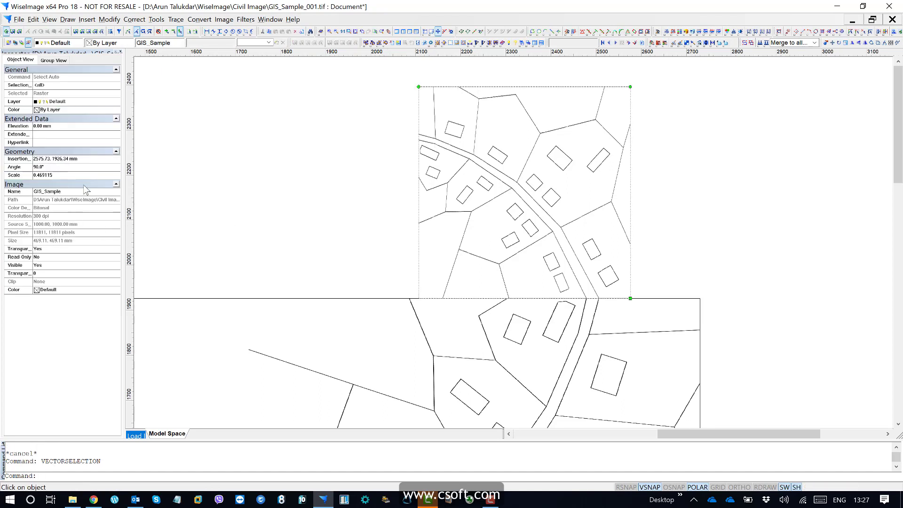
left_click(72, 176)
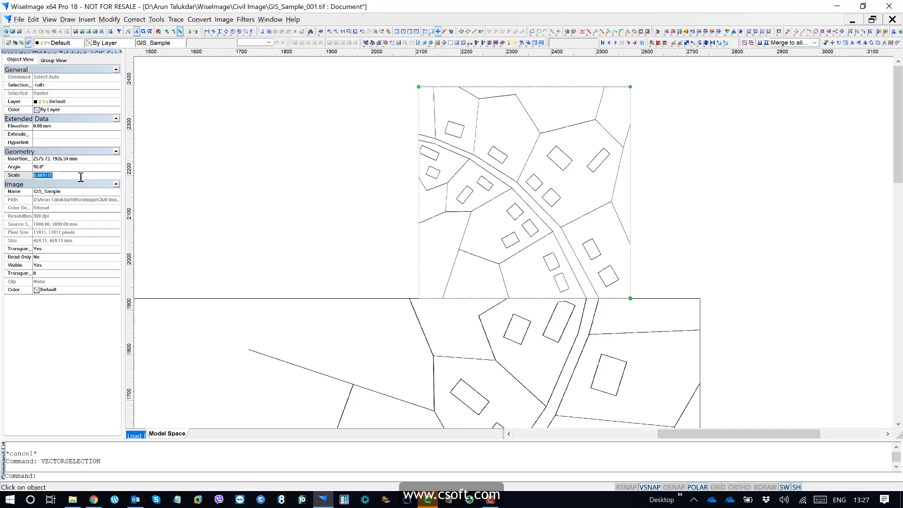
key("Escape")
key("Escape")
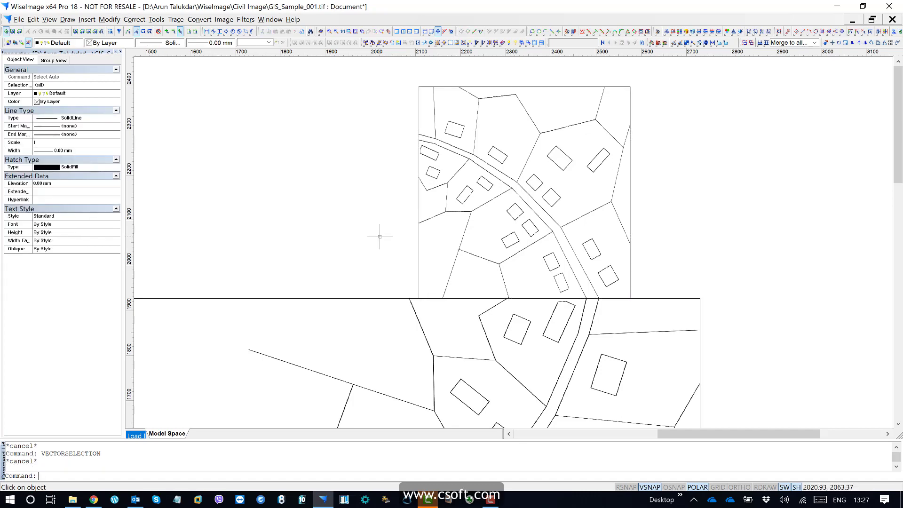
- Undo the alignment of the GIS_Sample image
scroll(369, 221, "down", 3)
key("ctrl+z")
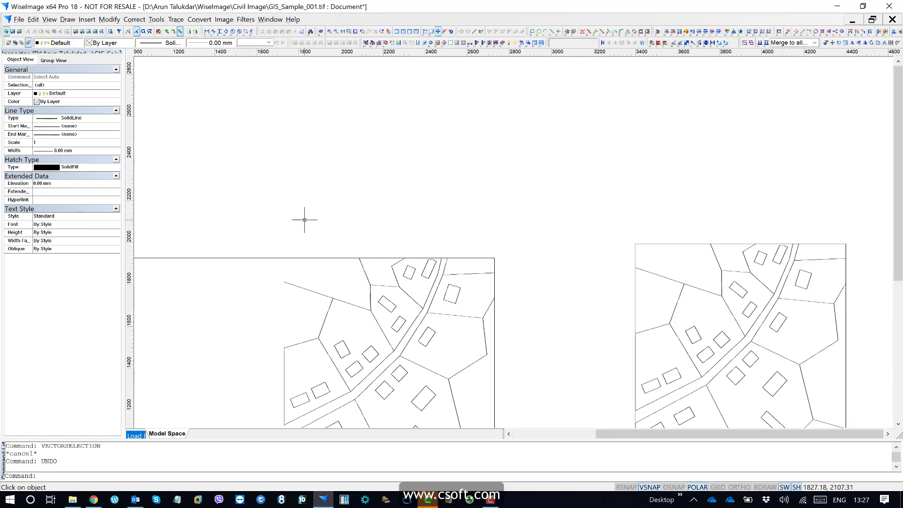
- Check the scale property of the unaligned GIS_Sample image and deselect the image
left_click(644, 241)
left_click(92, 175)
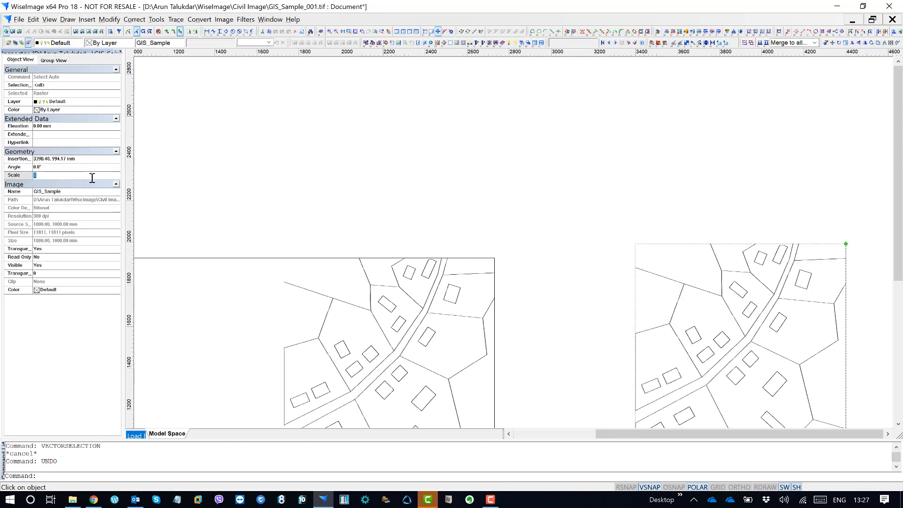
key("Escape")
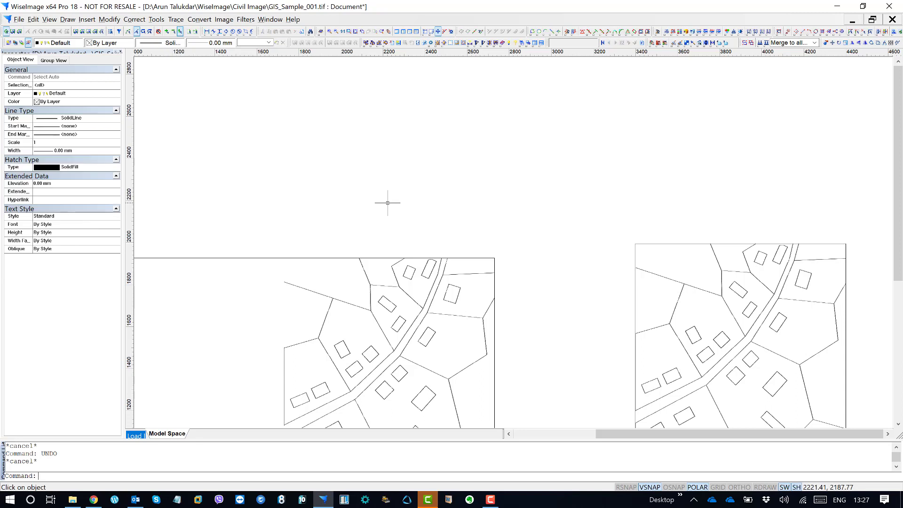
- Redo the alignment of the GIS_Sample image with GIS_Sample_001
scroll(398, 215, "down", 1)
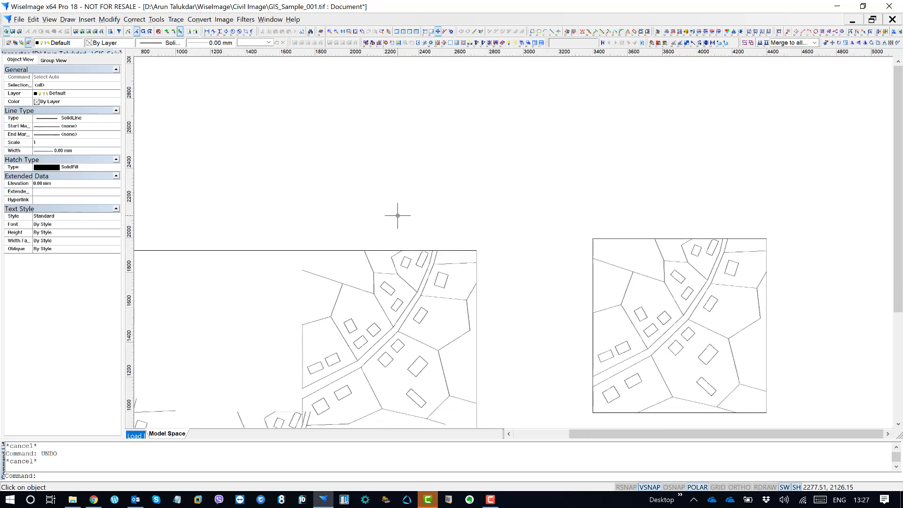
scroll(462, 204, "down", 1)
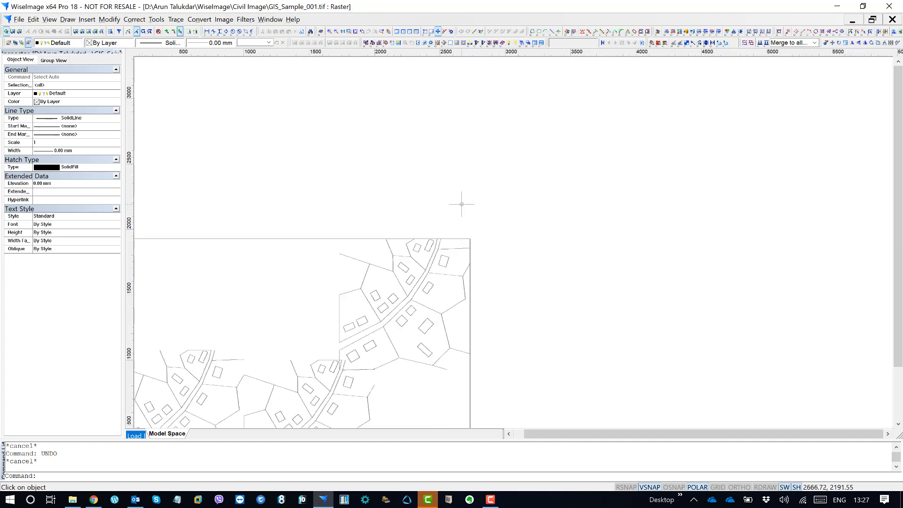
type("R")
key("Return")
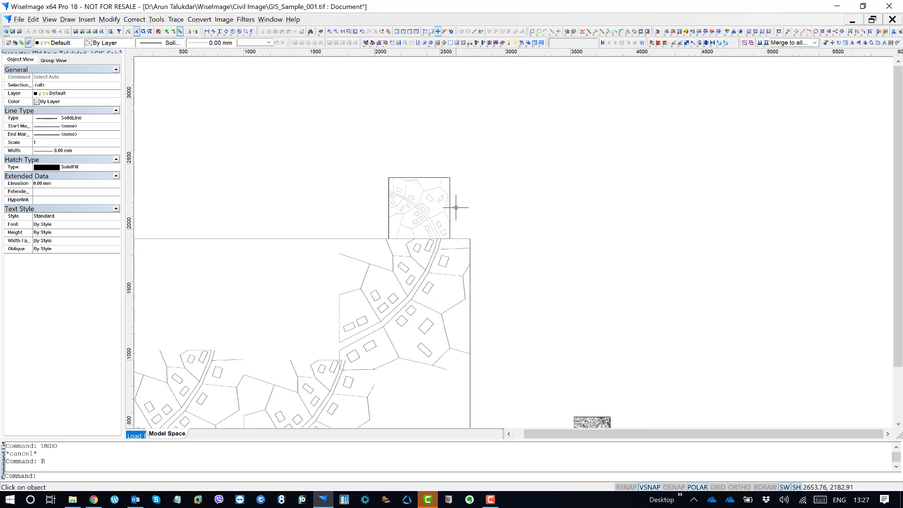
- Check the scale property of the aligned GIS_Sample image above GIS_Sample_001 without changing it
scroll(450, 226, "up", 2)
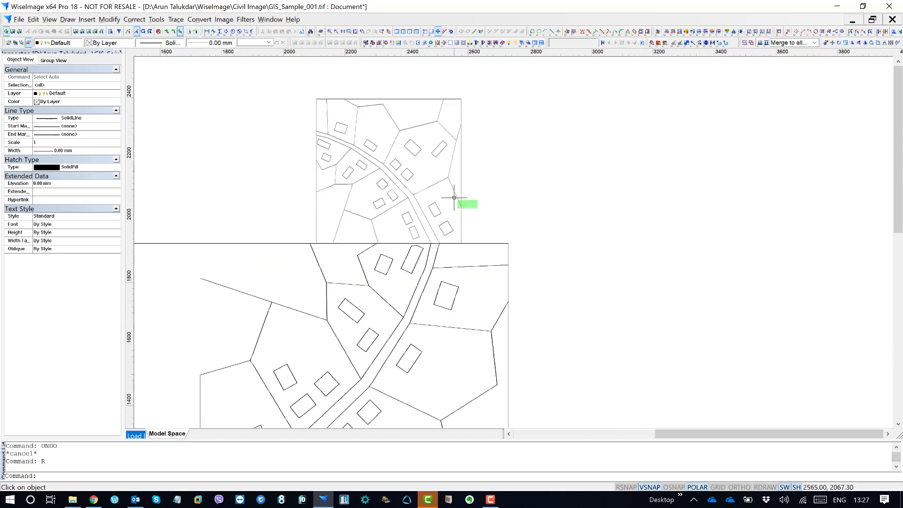
left_click(460, 204)
left_click(75, 175)
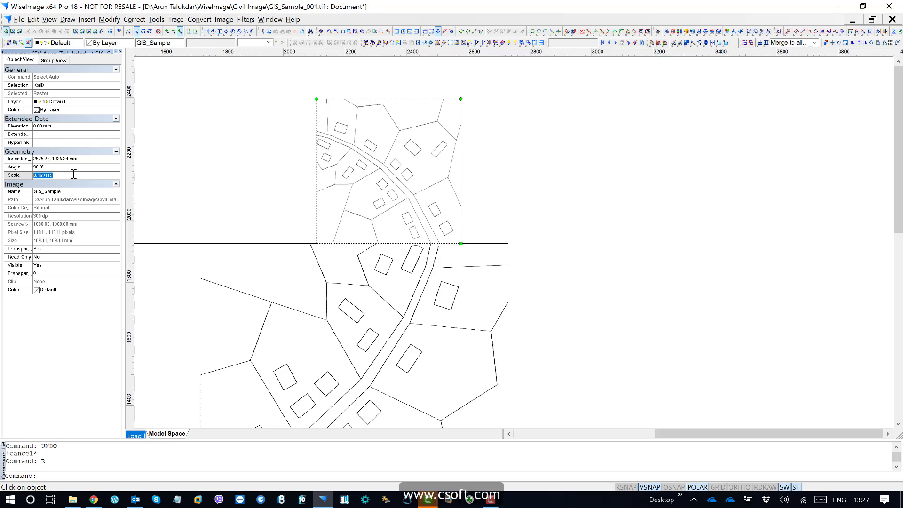
key("Return")
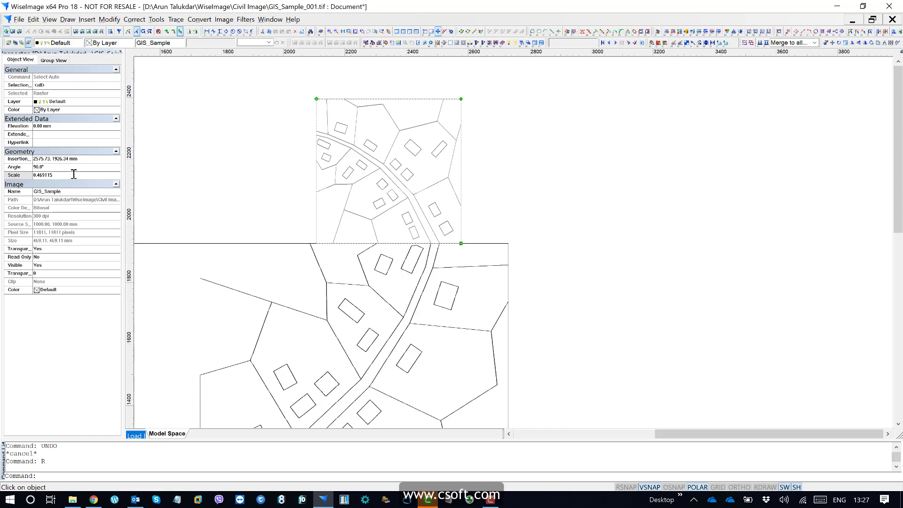
key("Escape")
- Try cyan and yellow as the aligned GIS_Sample image's color, settle on blue, and deselect the image
left_click(447, 243)
middle_click_drag(469, 224, 496, 188)
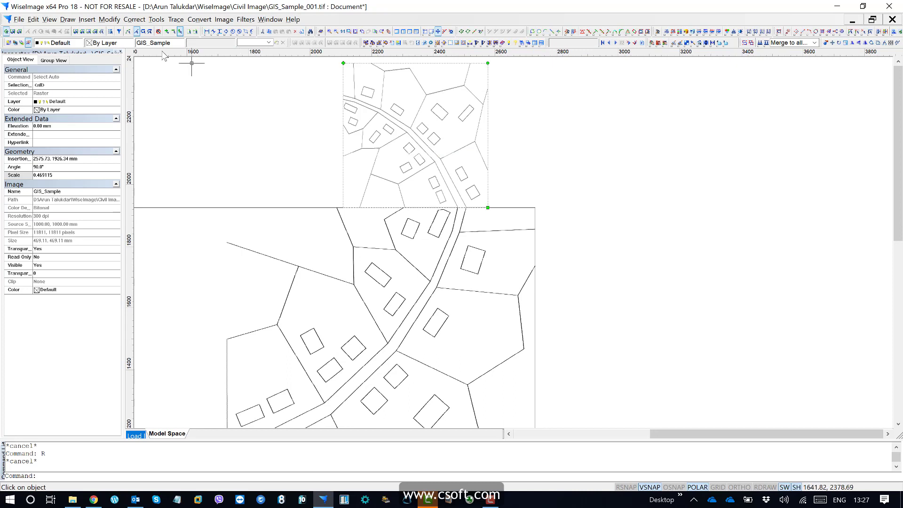
left_click(110, 43)
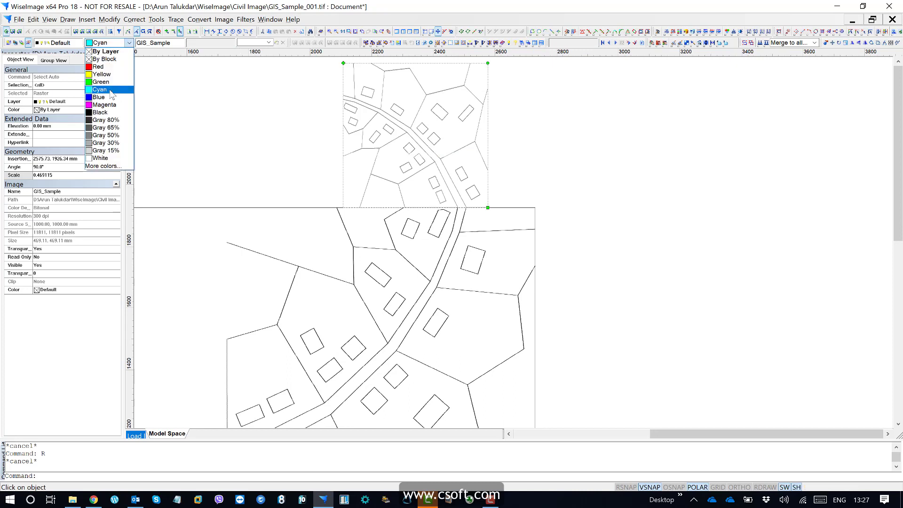
left_click(106, 90)
left_click(110, 42)
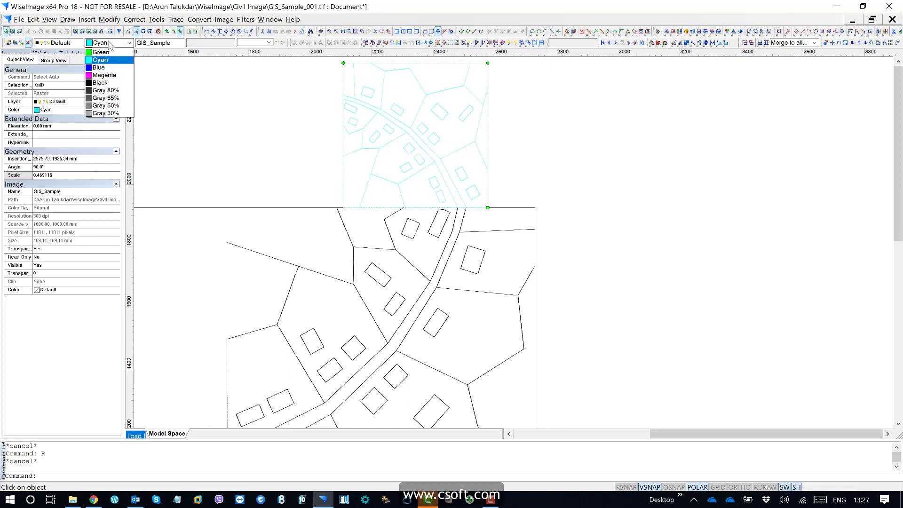
left_click(105, 74)
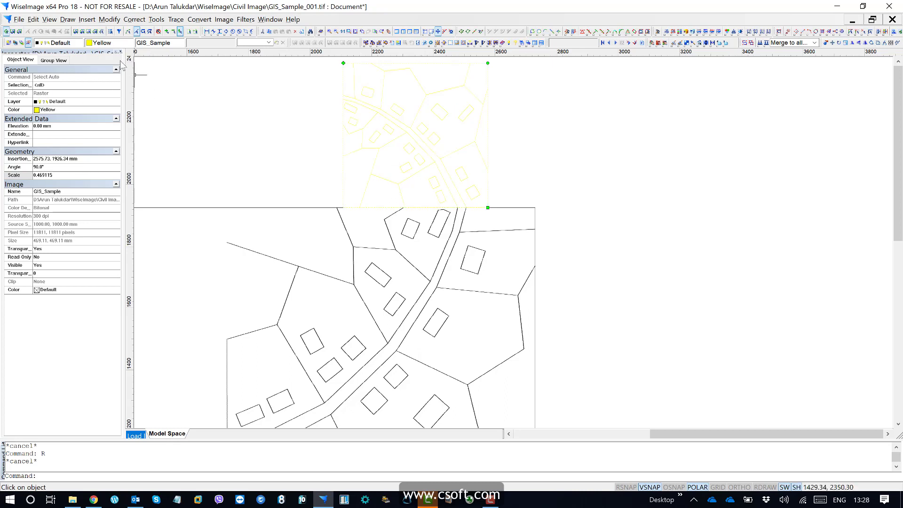
left_click(111, 42)
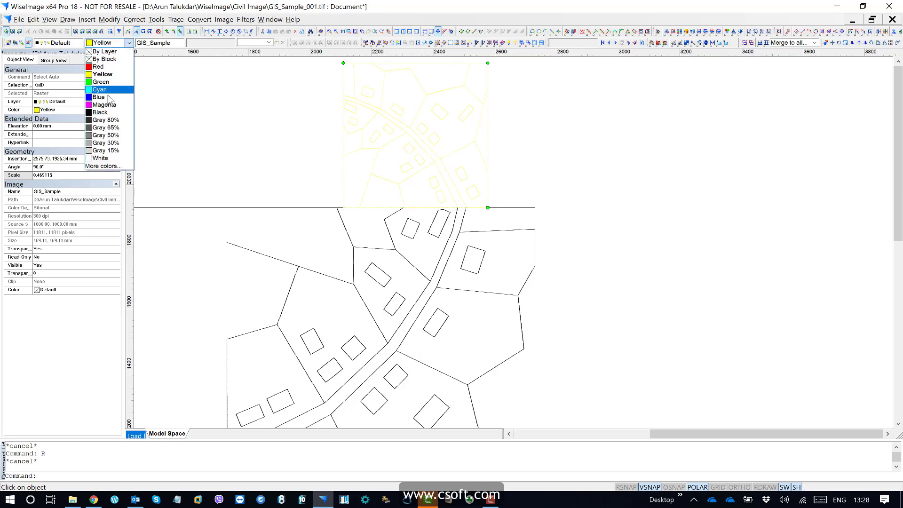
left_click(108, 97)
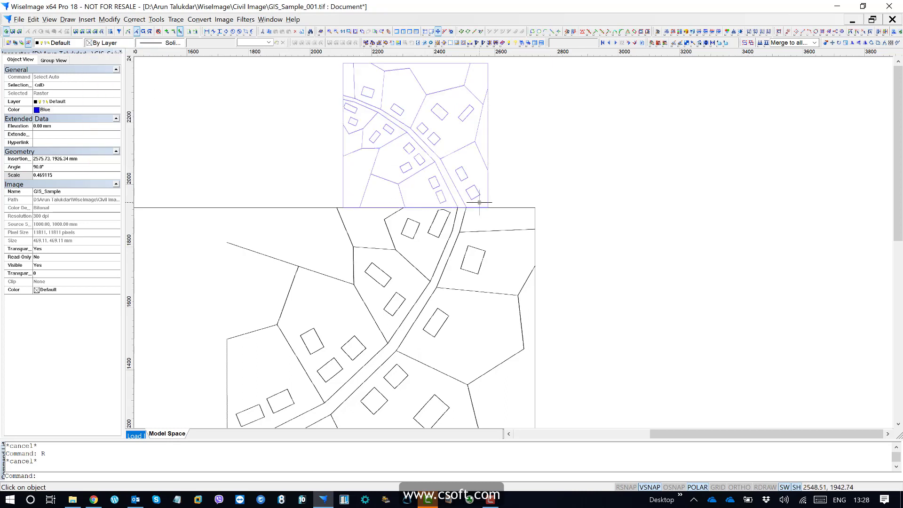
key("Escape")
- Start aligning the small dense street map, with its first source point at the lower road line's end on its left edge, about 3523, 517 mm
scroll(521, 146, "down", 5)
scroll(526, 240, "up", 3)
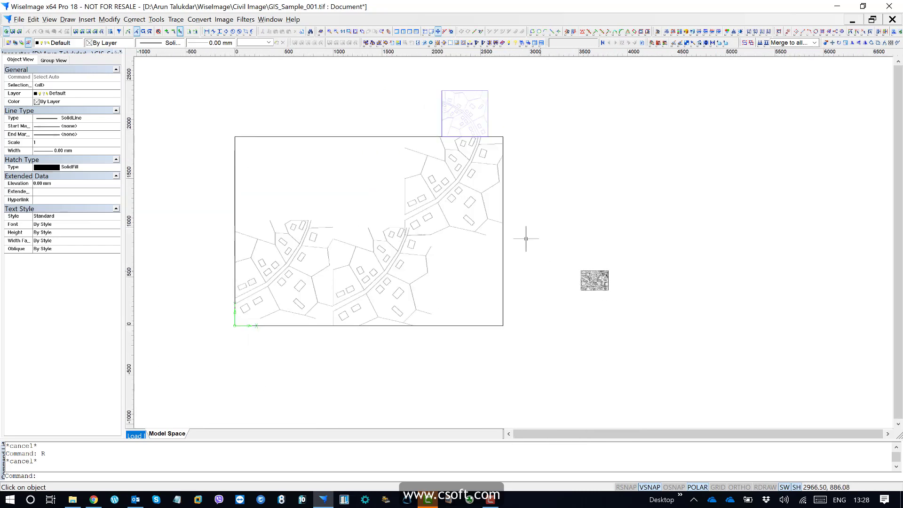
scroll(572, 222, "up", 2)
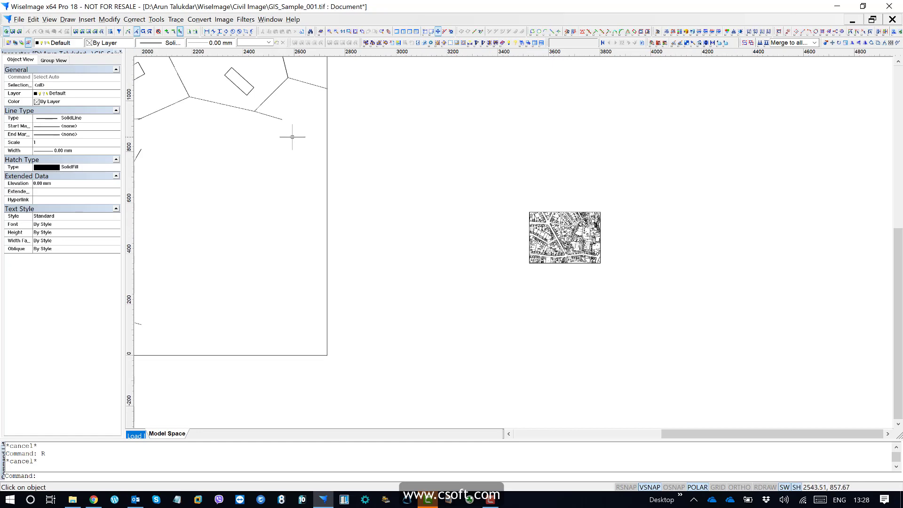
type("align")
key("Return")
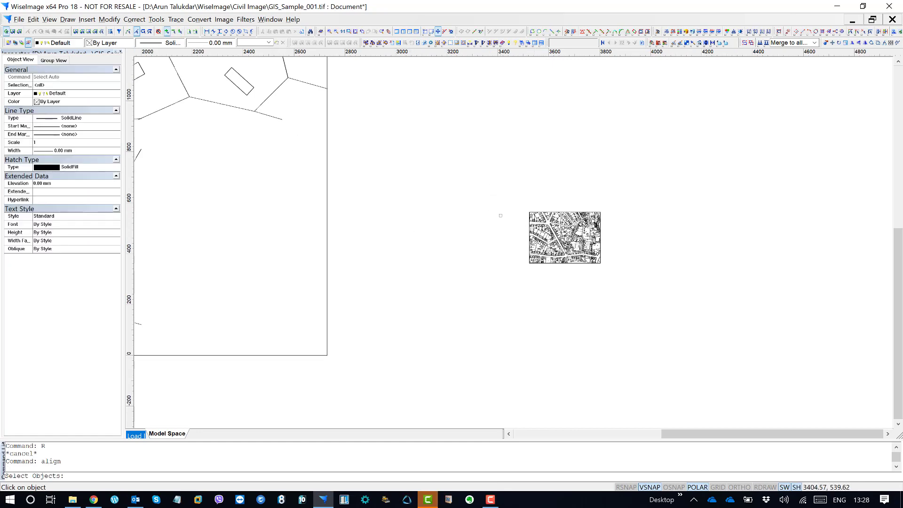
scroll(500, 216, "up", 4)
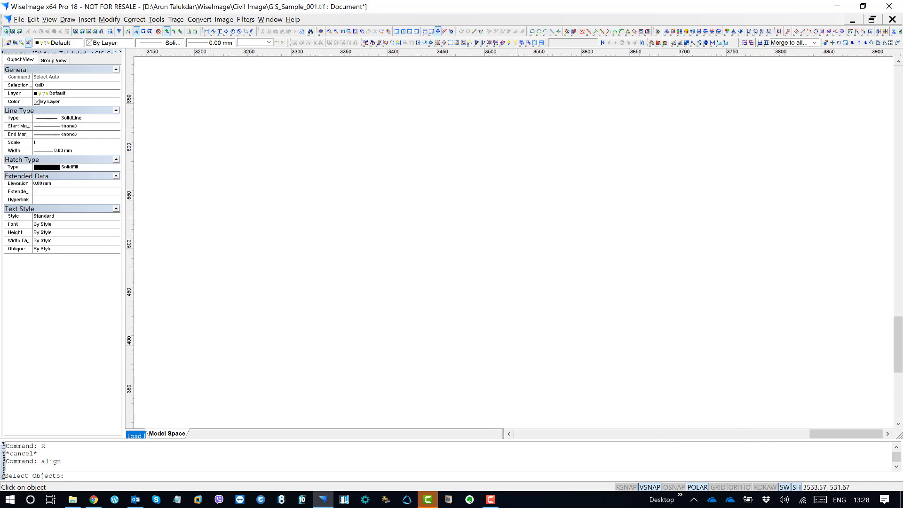
scroll(518, 218, "up", 5)
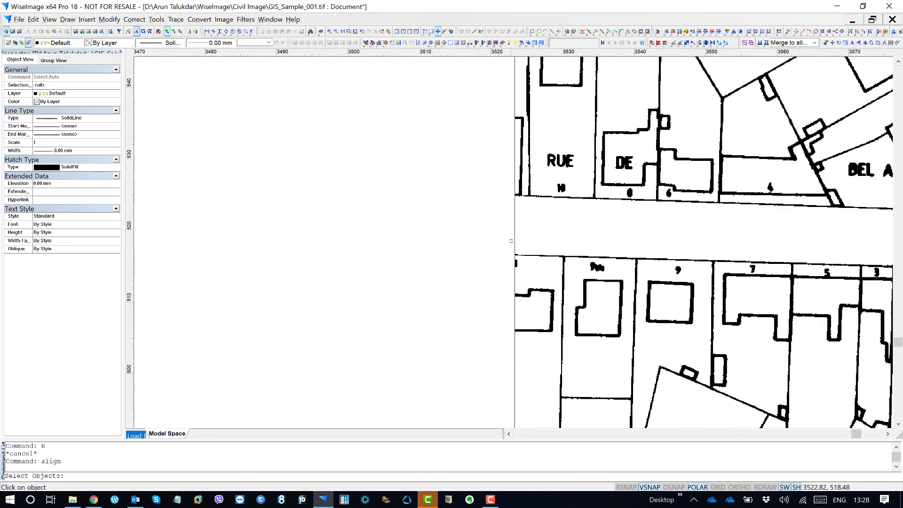
left_click(515, 234)
key("Return")
scroll(504, 257, "up", 4)
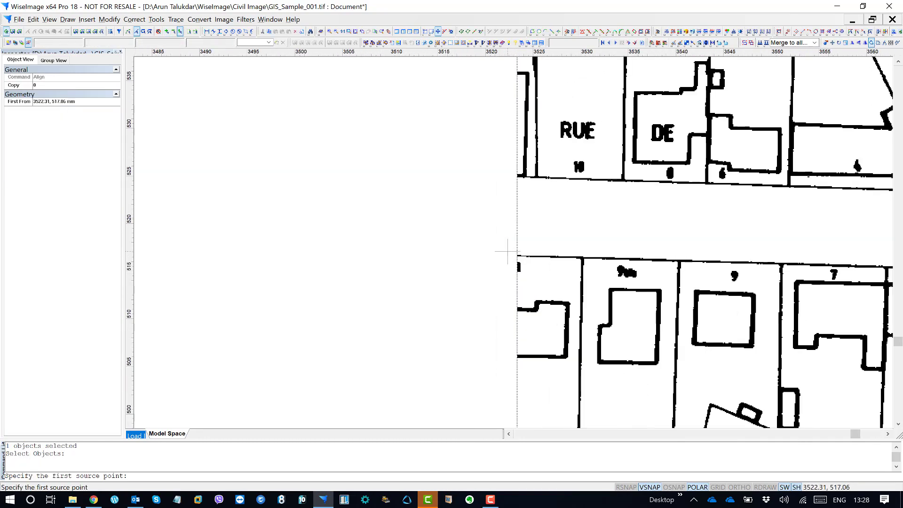
scroll(520, 262, "up", 4)
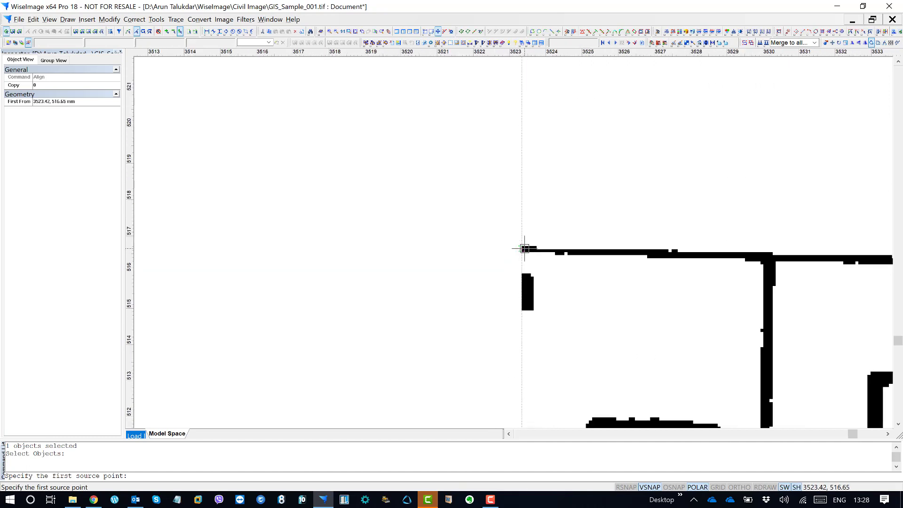
left_click(524, 249)
- Set the first destination point at the loose end of GIS_Sample_001's lower boundary line near its right edge, about 2553, 926 mm
scroll(666, 308, "down", 4)
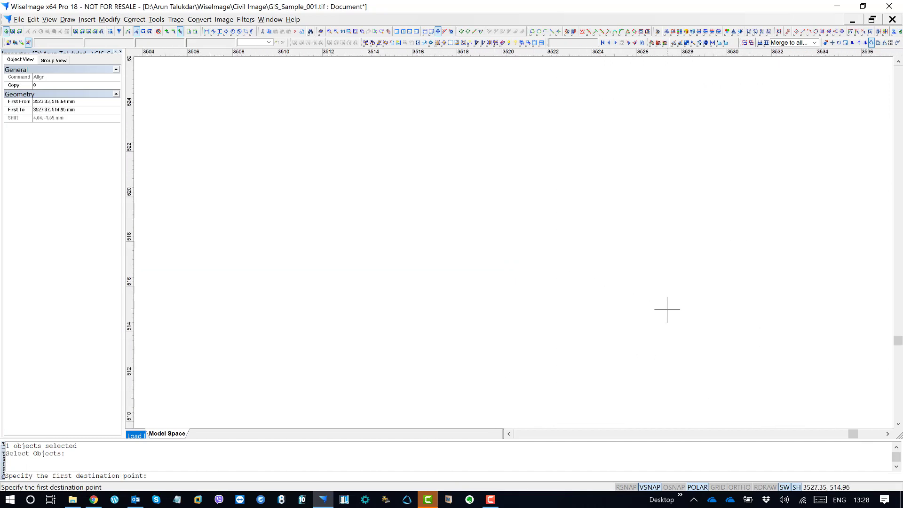
scroll(675, 323, "down", 3)
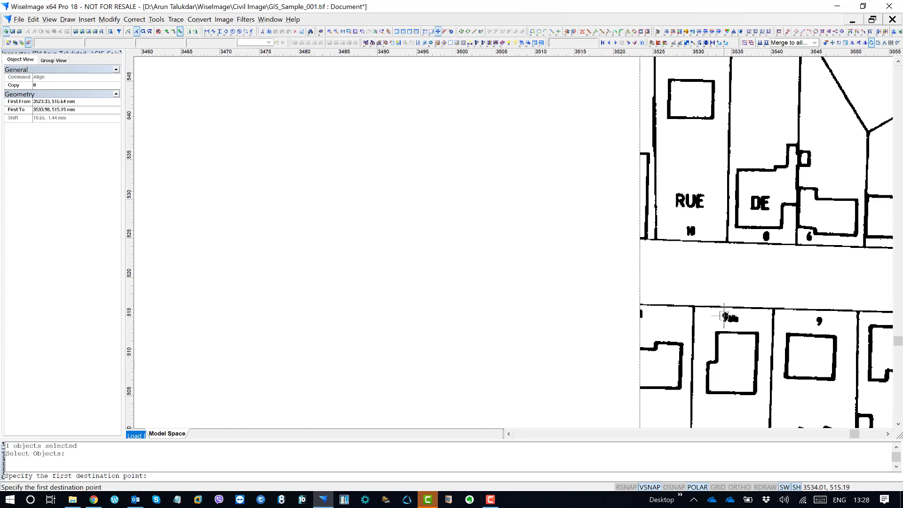
scroll(665, 296, "down", 5)
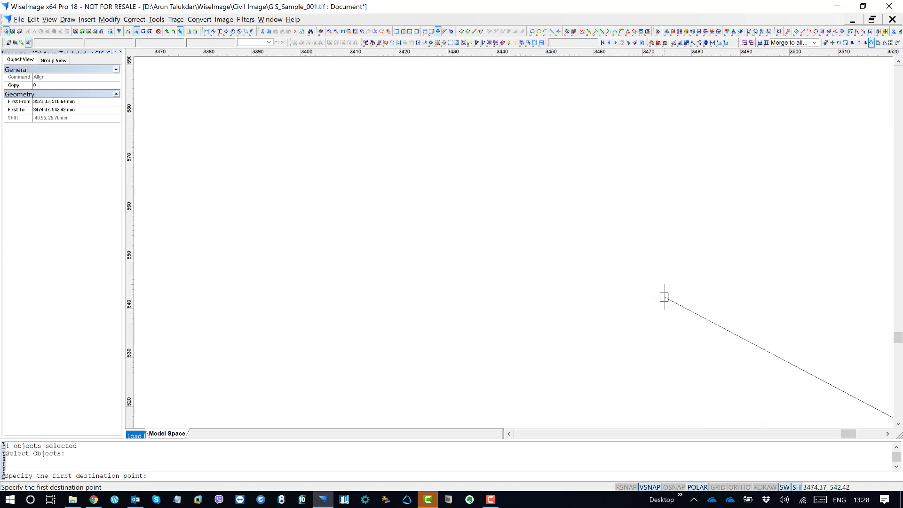
scroll(617, 301, "down", 7)
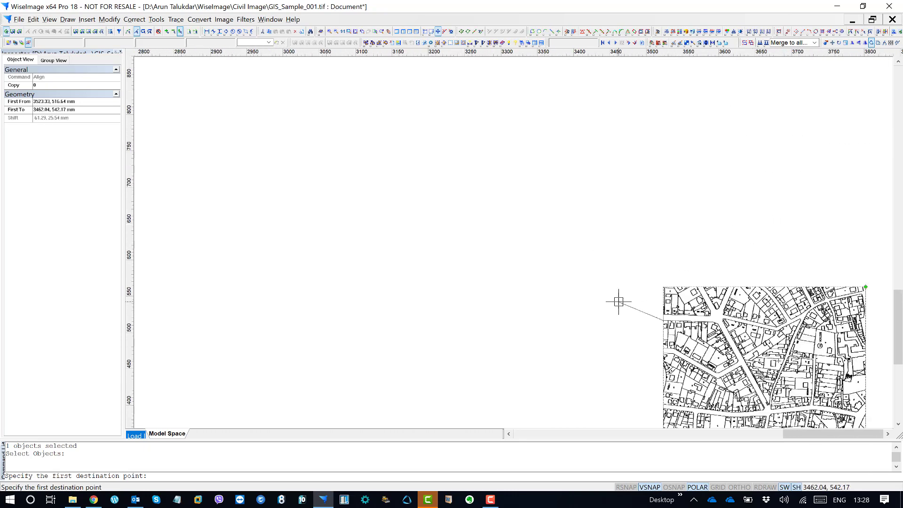
scroll(308, 167, "up", 5)
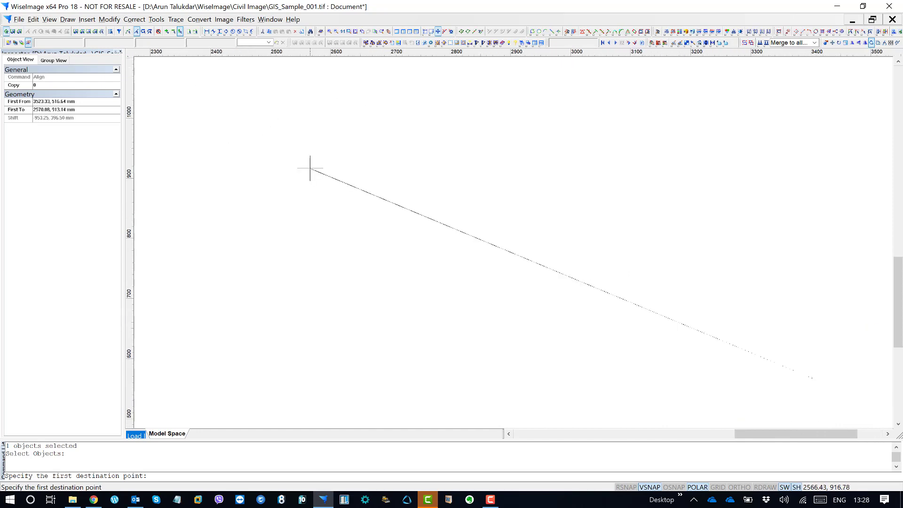
scroll(301, 162, "up", 4)
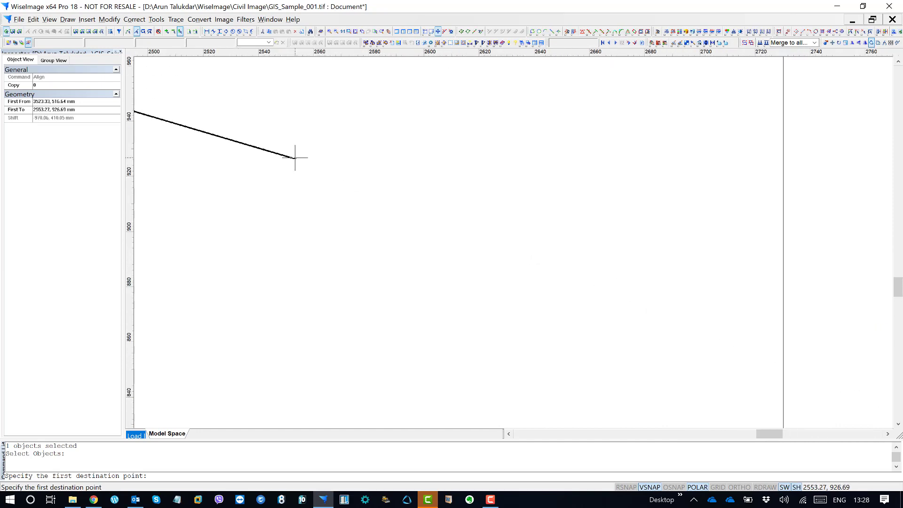
scroll(294, 160, "up", 2)
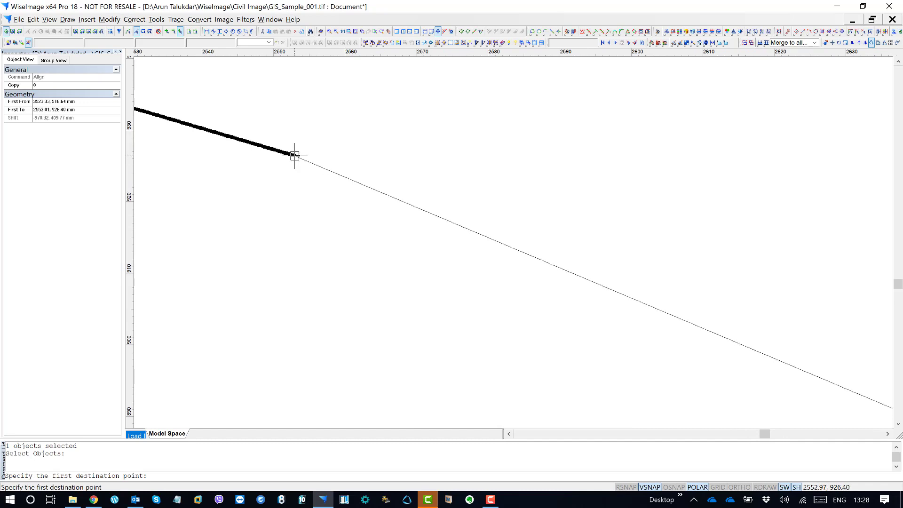
left_click(294, 155)
- Enable raster snapping and set the second source point at the upper road line's end on the street map's left edge, about 3523, 525 mm
scroll(319, 196, "down", 3)
scroll(293, 188, "down", 3)
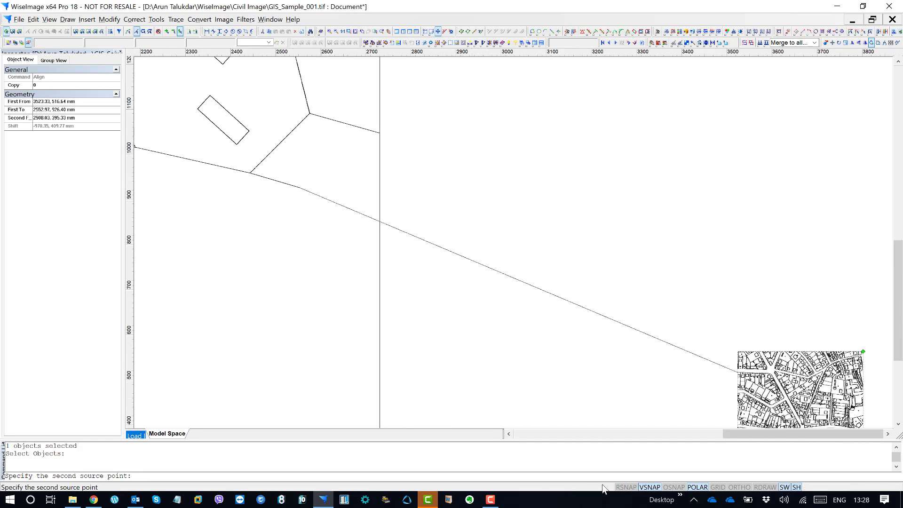
left_click(621, 487)
scroll(744, 374, "up", 3)
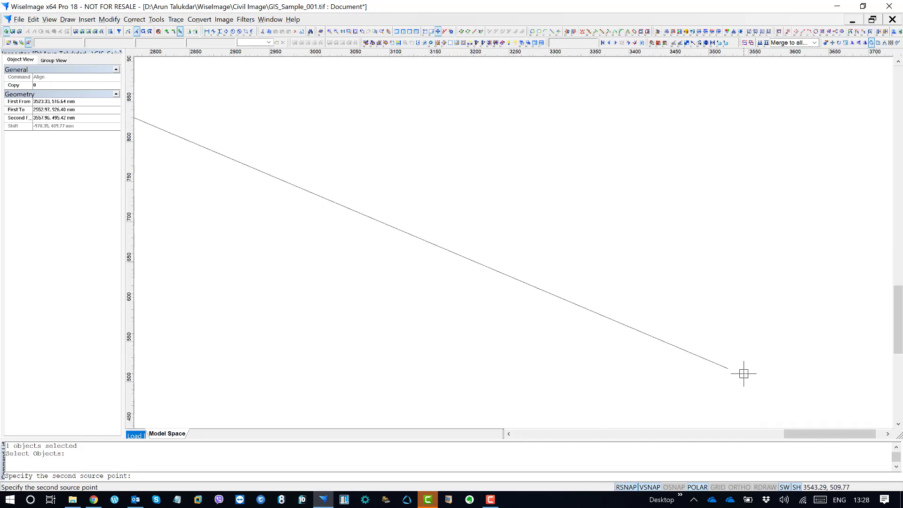
scroll(732, 363, "up", 7)
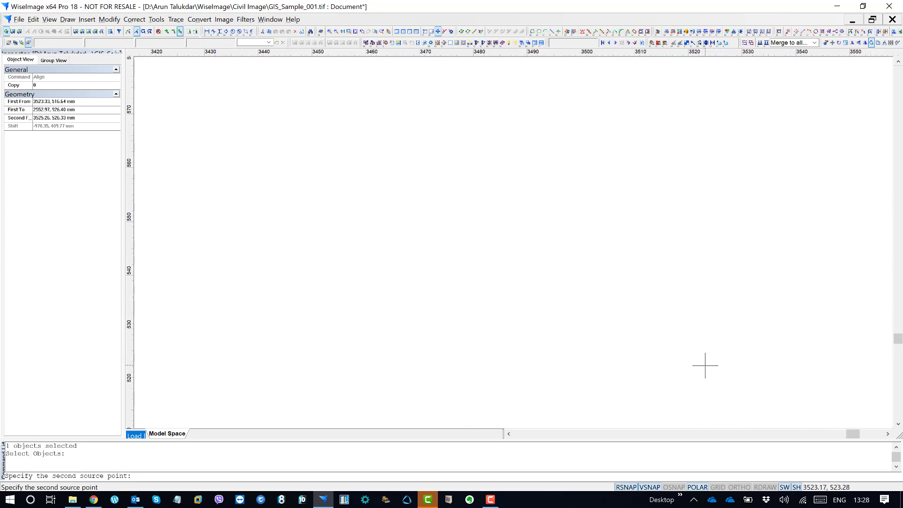
scroll(707, 354, "up", 3)
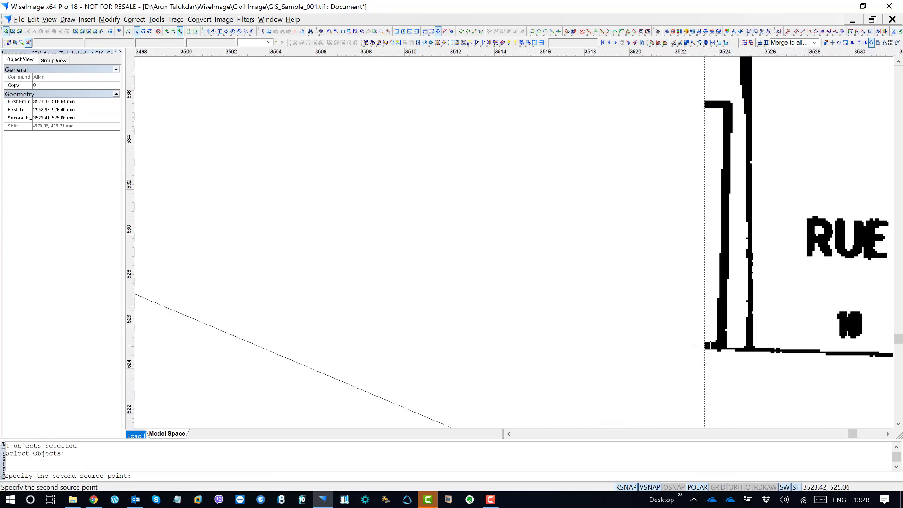
left_click(705, 346)
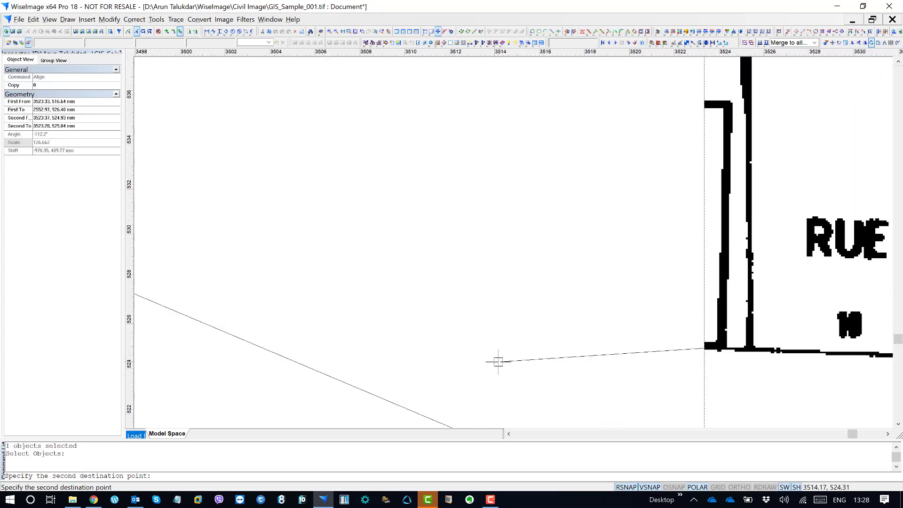
- Complete the street map's alignment with the second destination point at GIS_Sample_001's upper boundary line end on its right edge, about 2730, 1048 mm
scroll(692, 369, "down", 4)
scroll(715, 390, "down", 5)
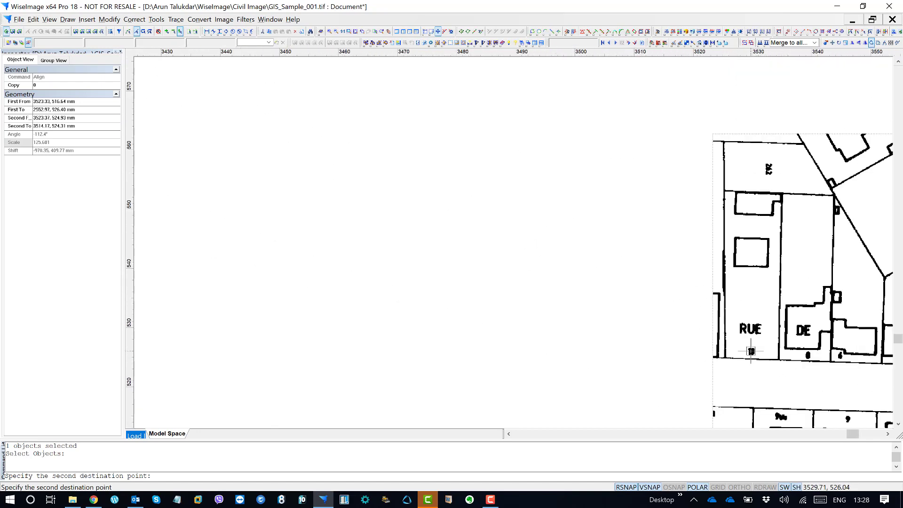
scroll(746, 374, "down", 7)
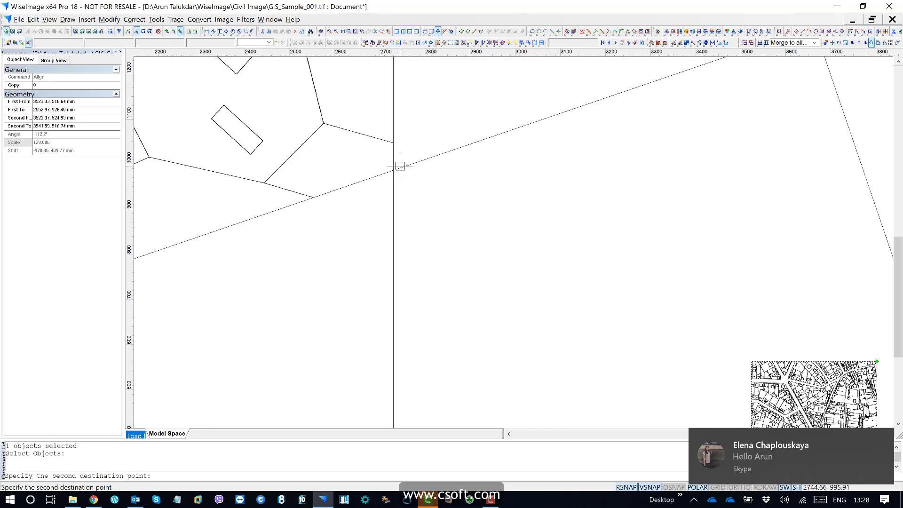
scroll(383, 150, "up", 5)
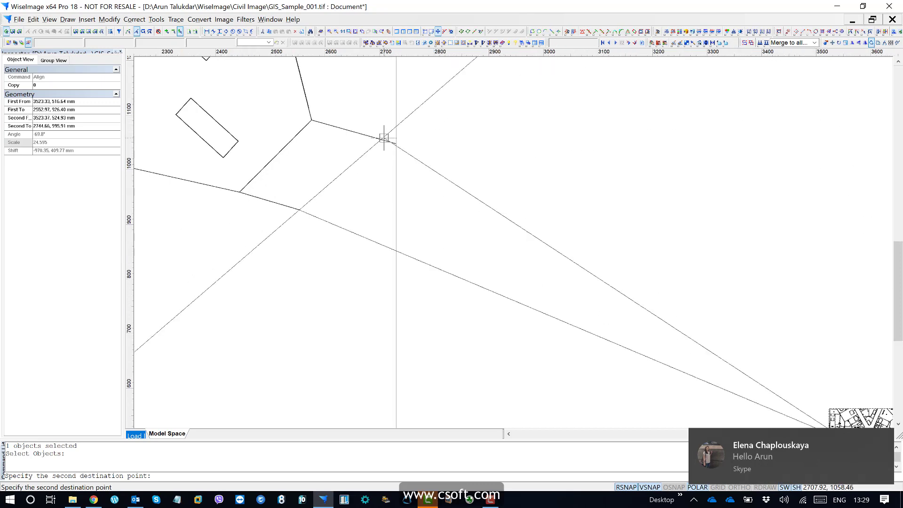
scroll(397, 145, "up", 8)
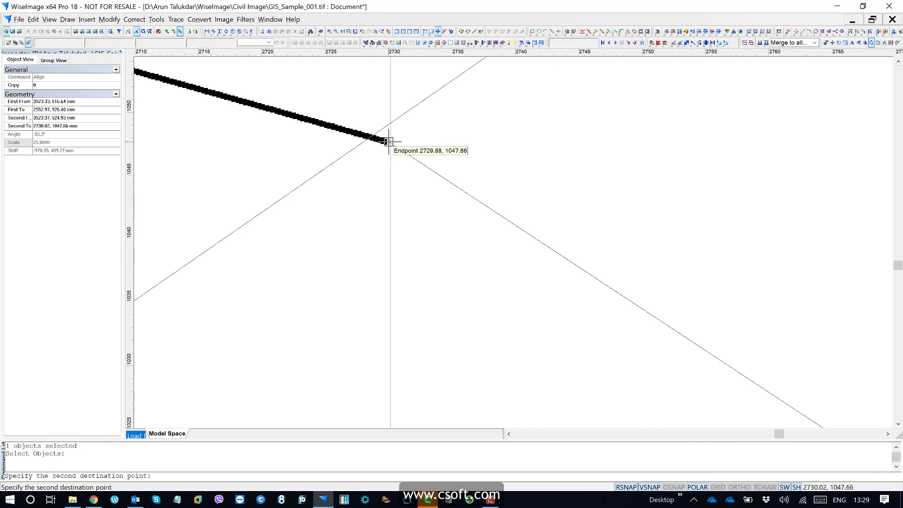
left_click(389, 141)
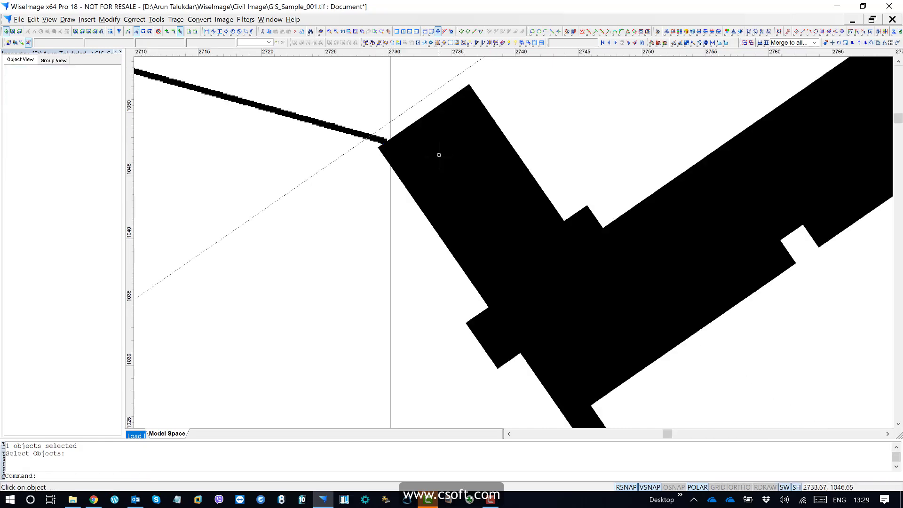
- Examine how the aligned street map joins GIS_Sample_001 along its right edge, and deselect the map
scroll(440, 151, "down", 4)
scroll(522, 142, "down", 9)
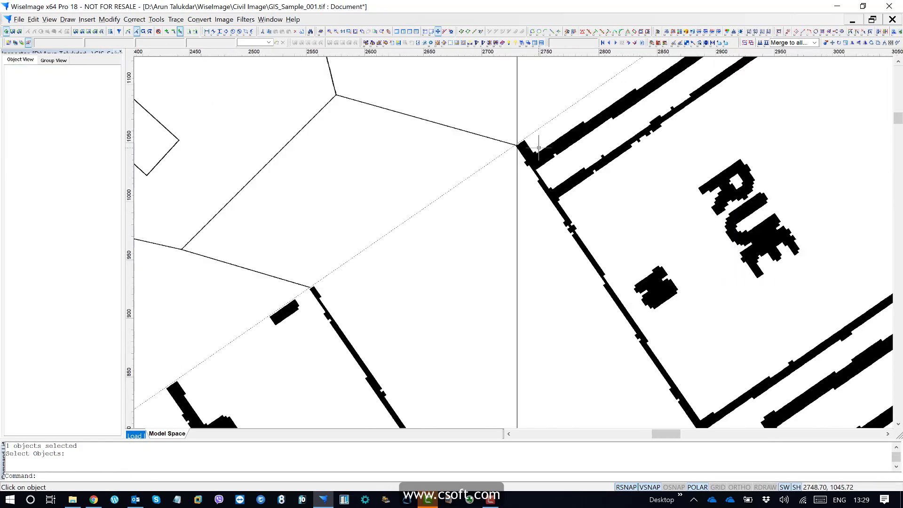
scroll(538, 147, "down", 2)
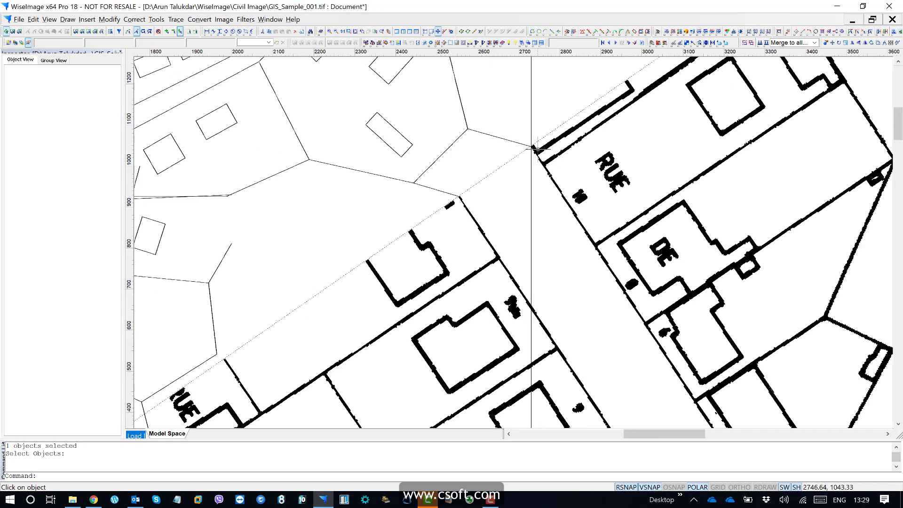
scroll(531, 156, "down", 5)
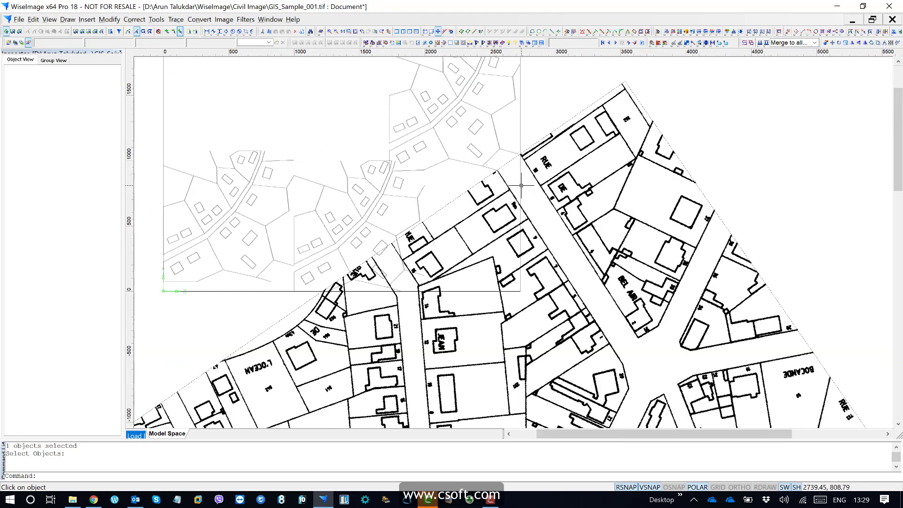
scroll(545, 165, "down", 2)
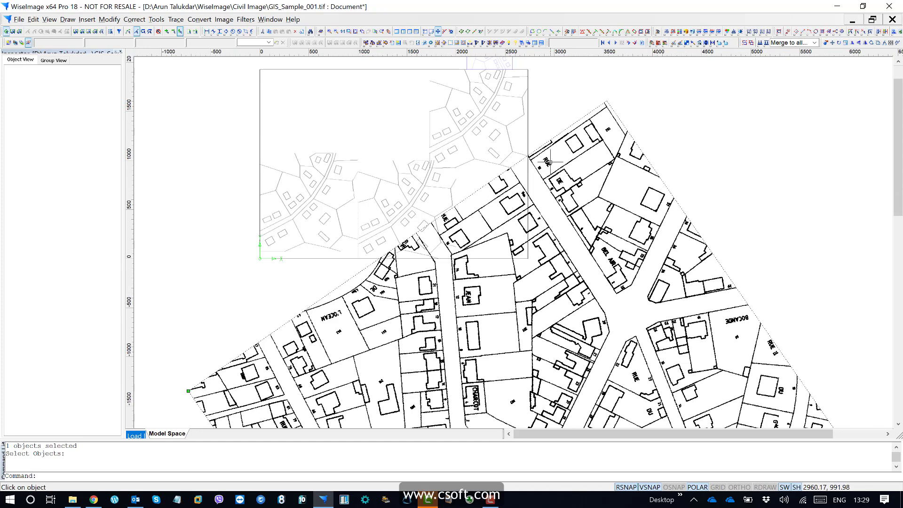
scroll(538, 197, "down", 3)
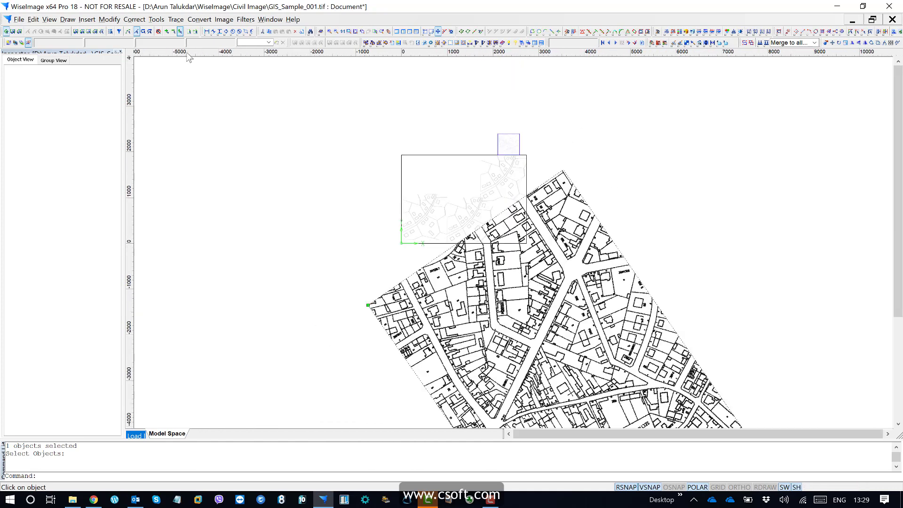
key("Escape")
left_click(579, 233)
key("Escape")
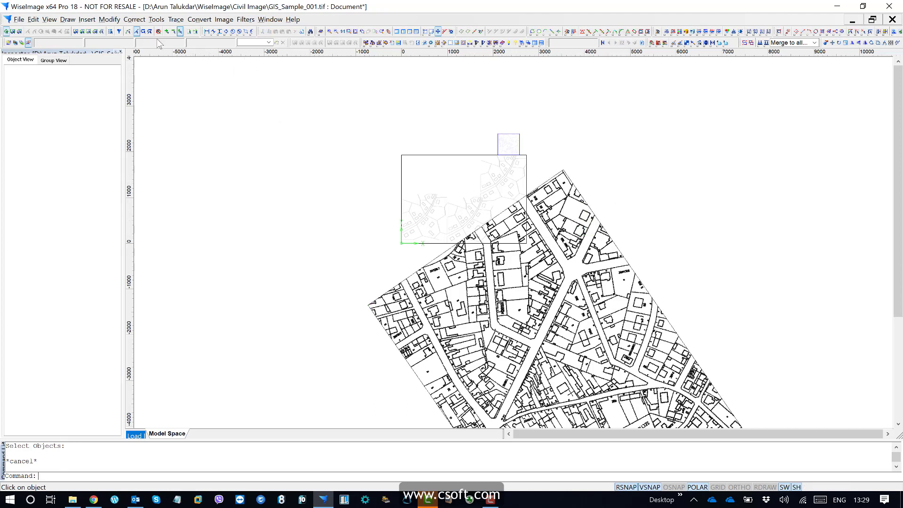
left_click(390, 286)
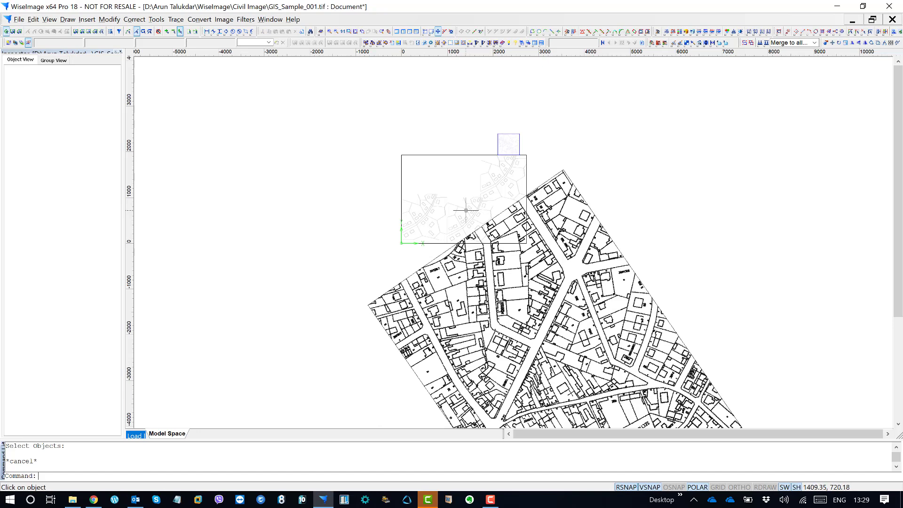
- Select all three aligned map images and combine them into one new raster image from the selection
scroll(433, 206, "down", 2)
scroll(440, 220, "down", 1)
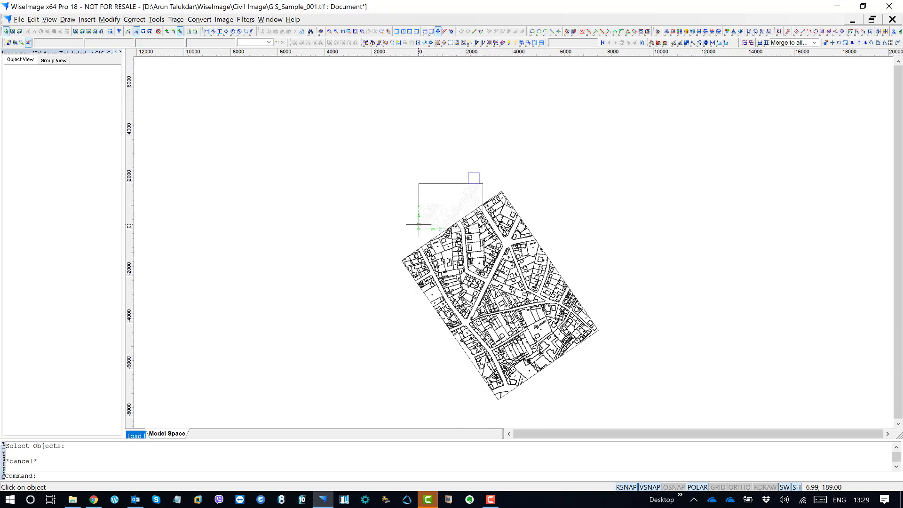
middle_click_drag(418, 195, 494, 226)
scroll(562, 229, "up", 2)
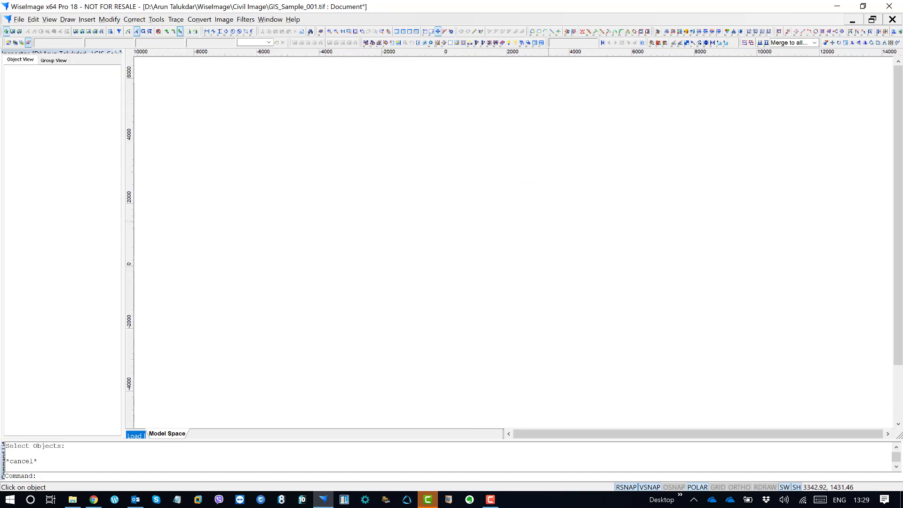
scroll(527, 220, "up", 2)
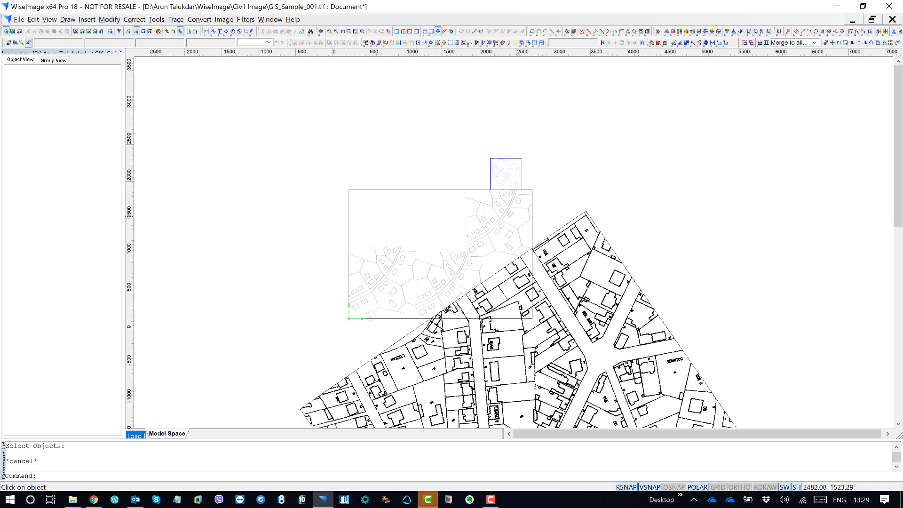
left_click_drag(630, 242, 422, 123)
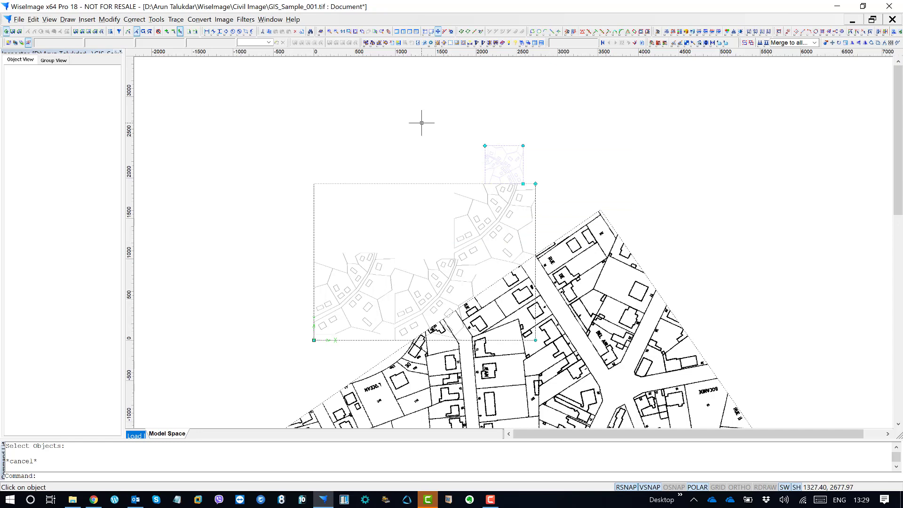
middle_click_drag(483, 189, 432, 146)
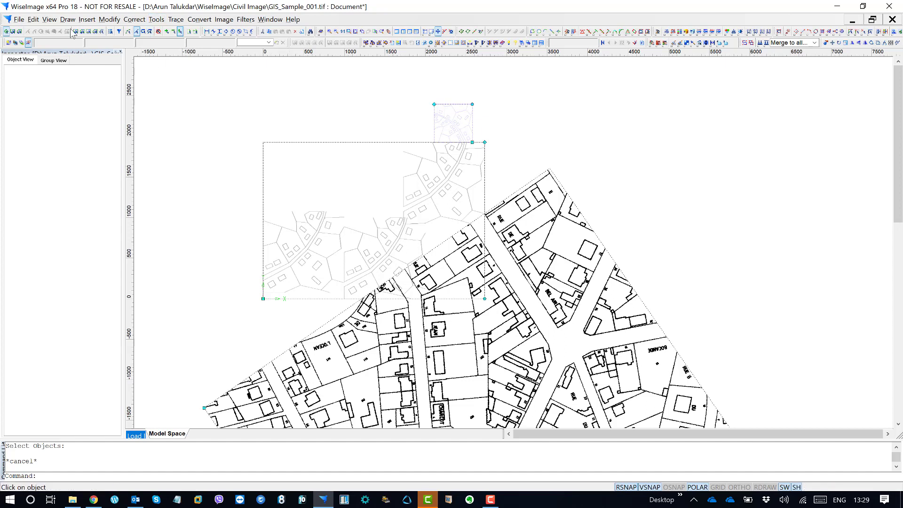
left_click(86, 21)
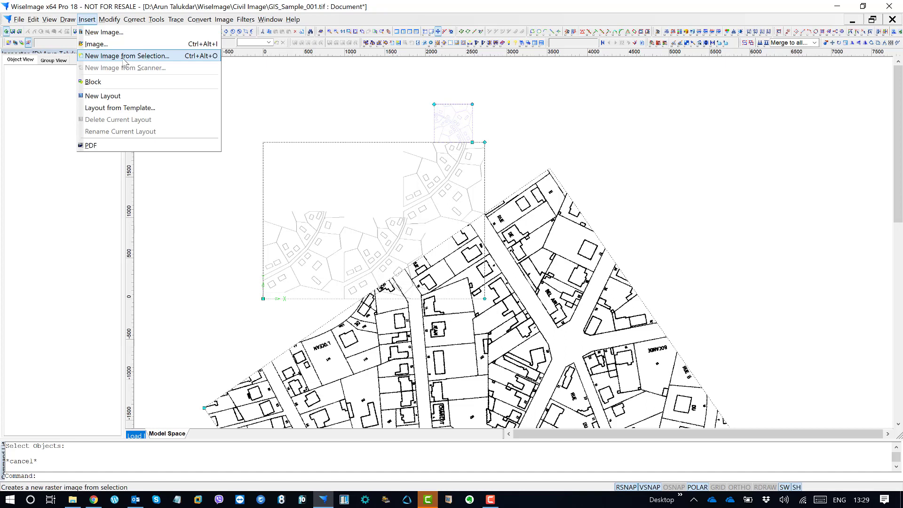
left_click(156, 57)
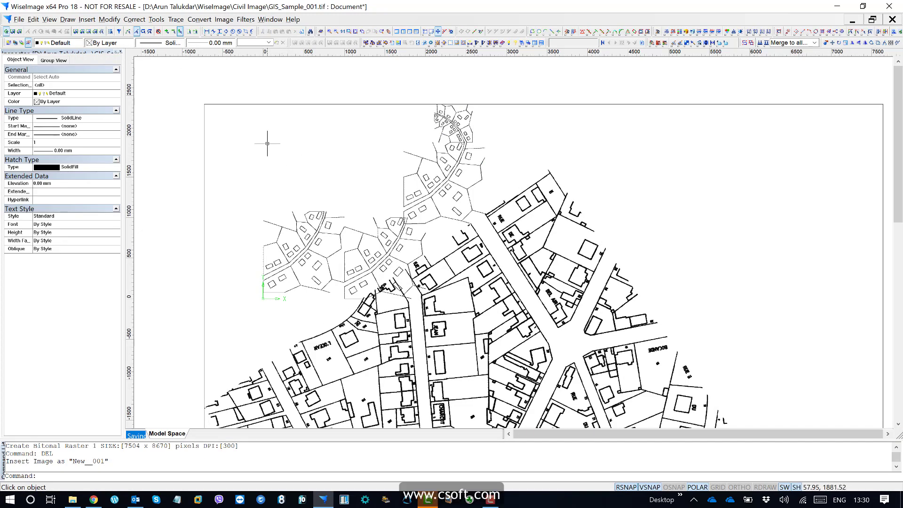
- Inspect the full extent of the combined raster, and undo and redo the combining to compare it with the separate images
scroll(271, 140, "down", 1)
middle_click_drag(400, 226, 377, 127)
scroll(334, 156, "down", 1)
scroll(333, 157, "down", 2)
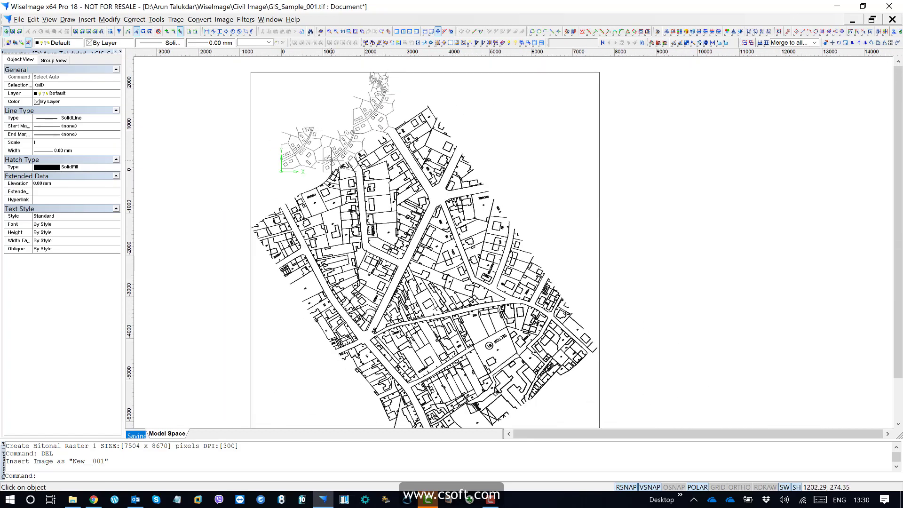
scroll(520, 183, "up", 2)
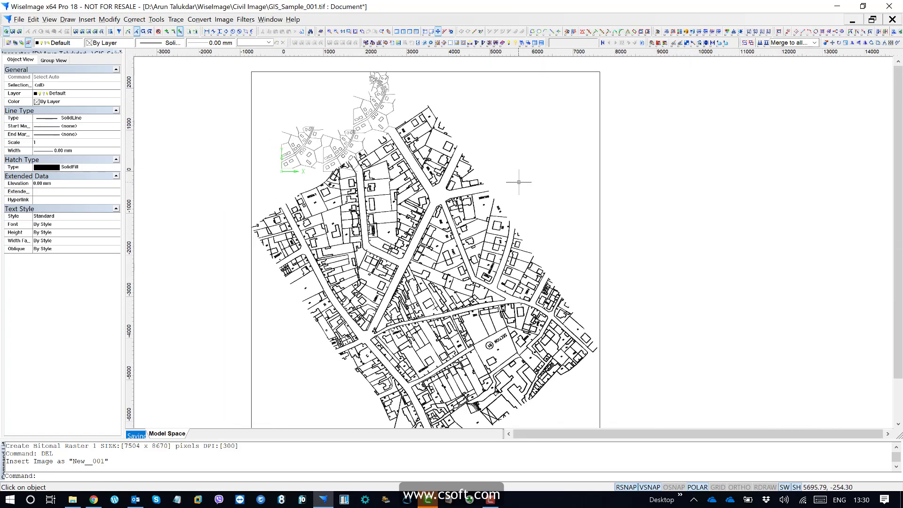
scroll(573, 162, "down", 4)
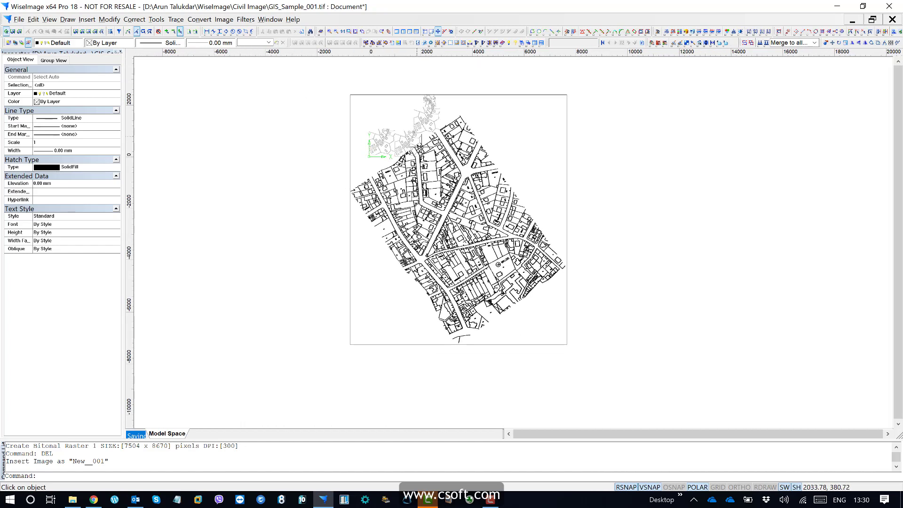
key("ctrl+z")
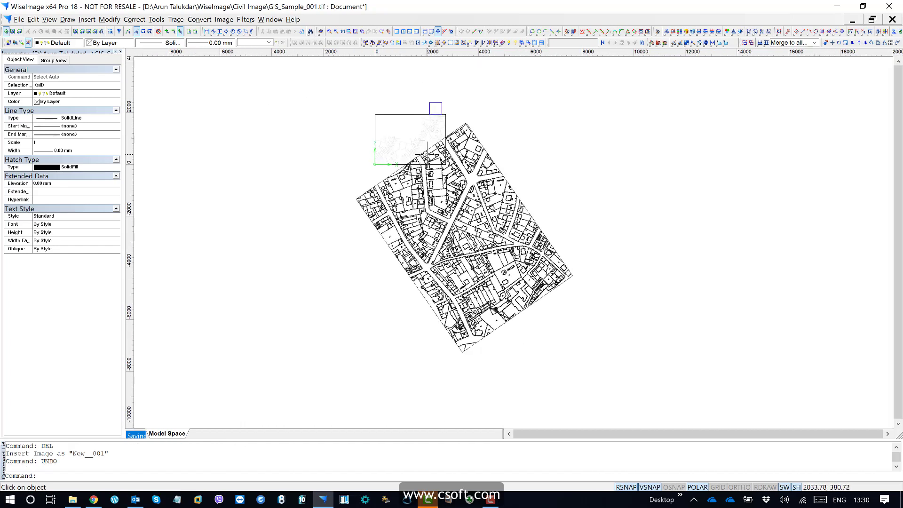
key("ctrl+y")
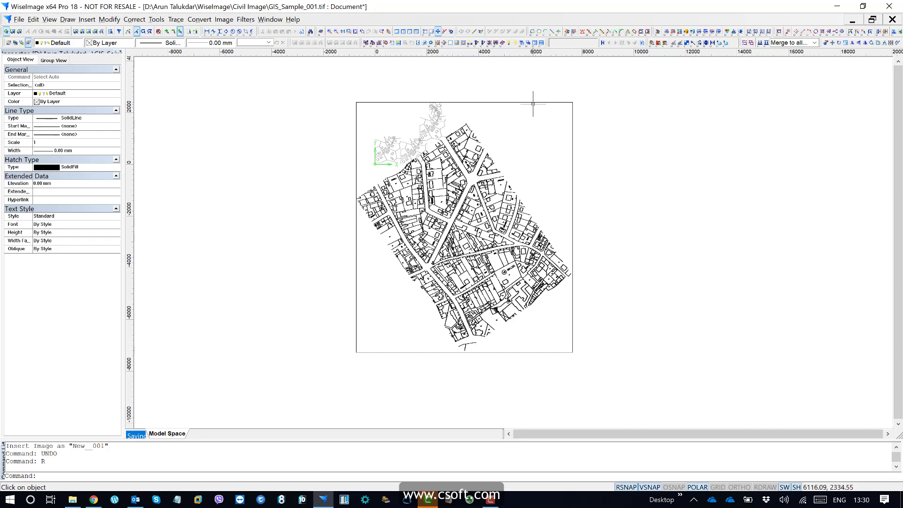
left_click(513, 101)
left_click_drag(505, 99, 562, 102)
key("ctrl+z")
key("Escape")
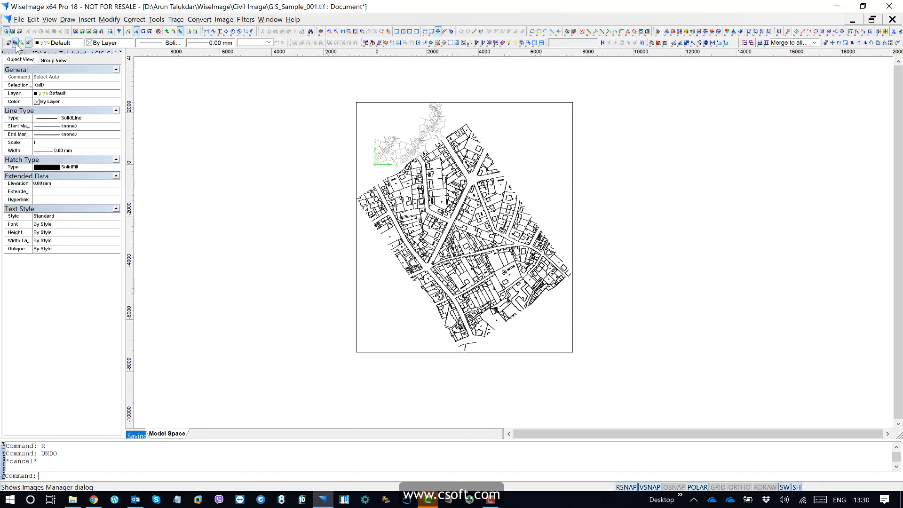
- Save the embedded New__001 image from the Images manager as New__001.tif in Tagged Image File format, and close the manager
left_click(16, 43)
left_click(588, 187)
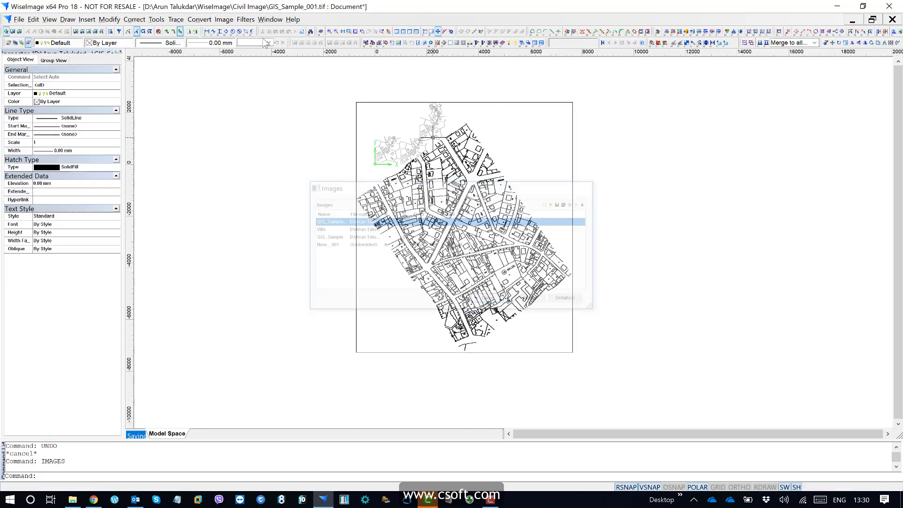
left_click(158, 20)
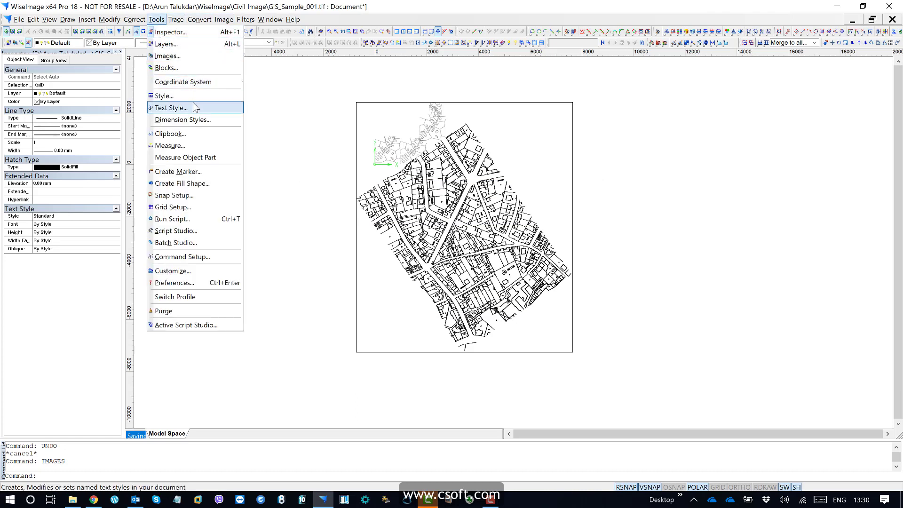
left_click(193, 56)
mouse_move(413, 188)
left_mouse_down()
mouse_move(281, 154)
mouse_move(177, 100)
left_mouse_up()
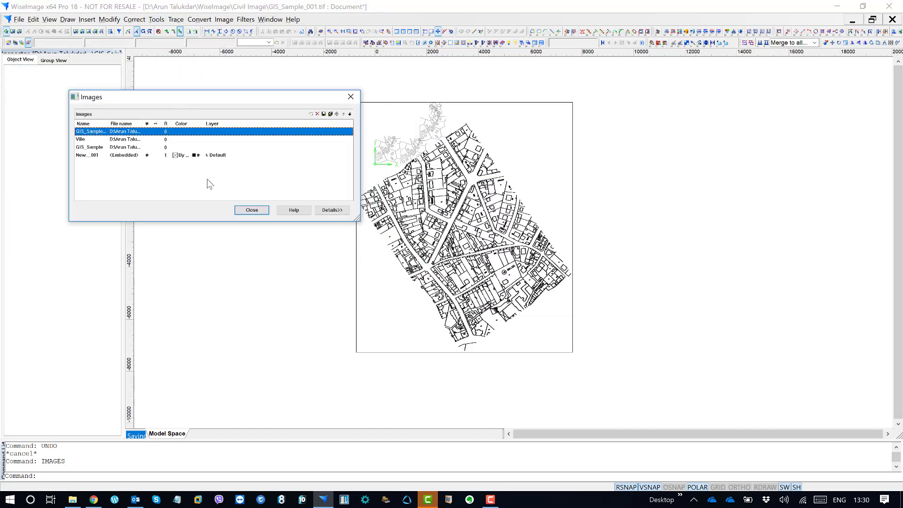
left_click(127, 156)
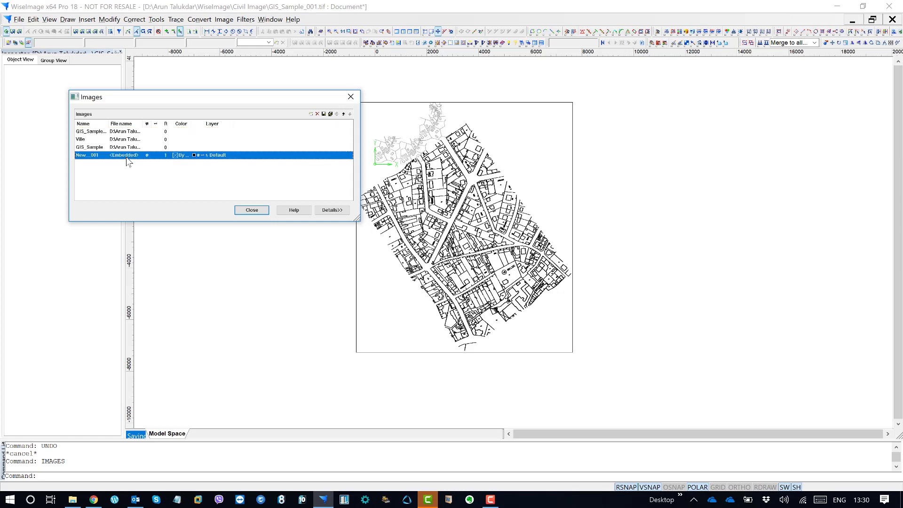
left_click(331, 113)
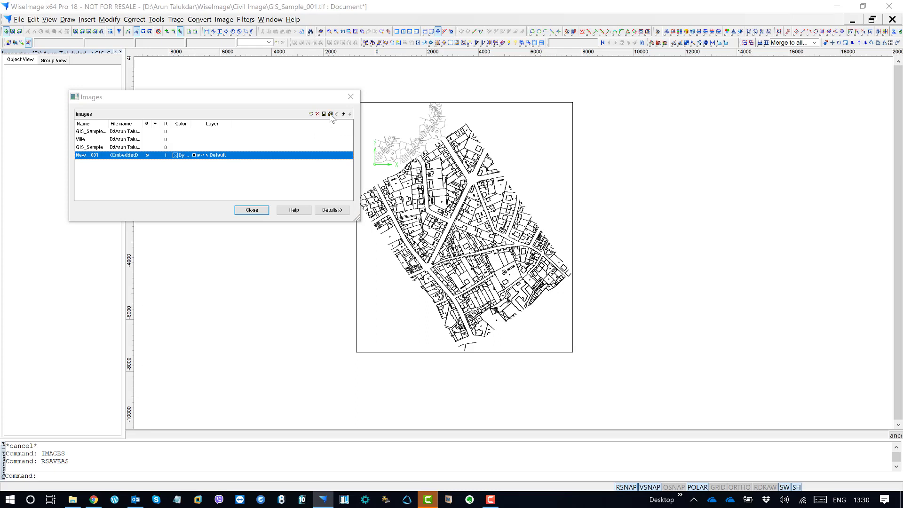
left_click(220, 240)
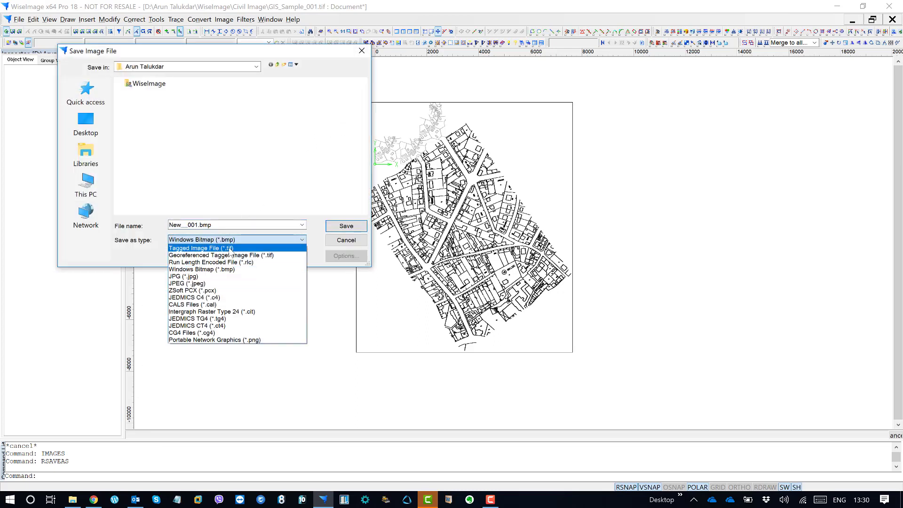
left_click(230, 249)
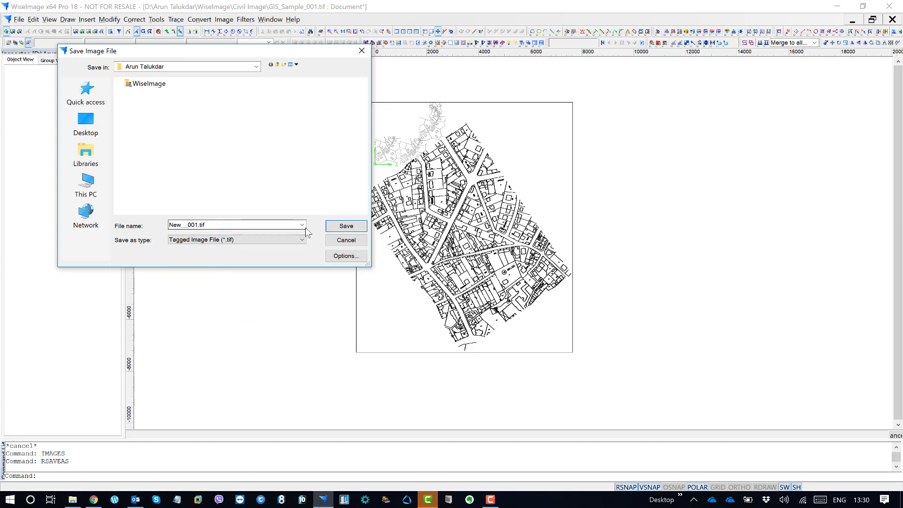
left_click(346, 226)
left_click(253, 210)
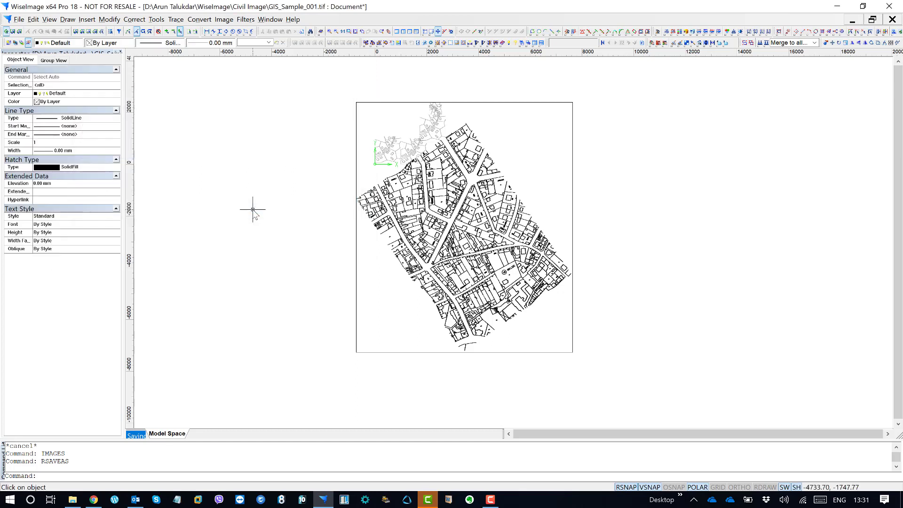
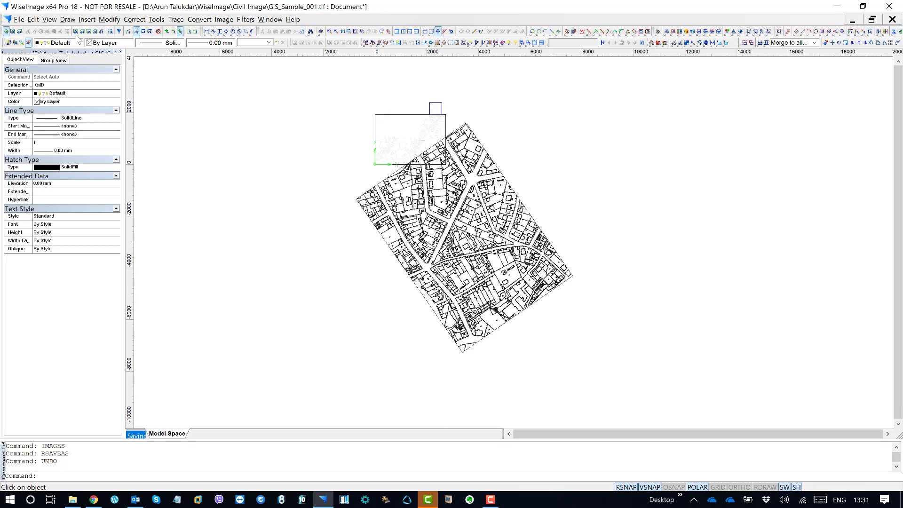
left_click(87, 19)
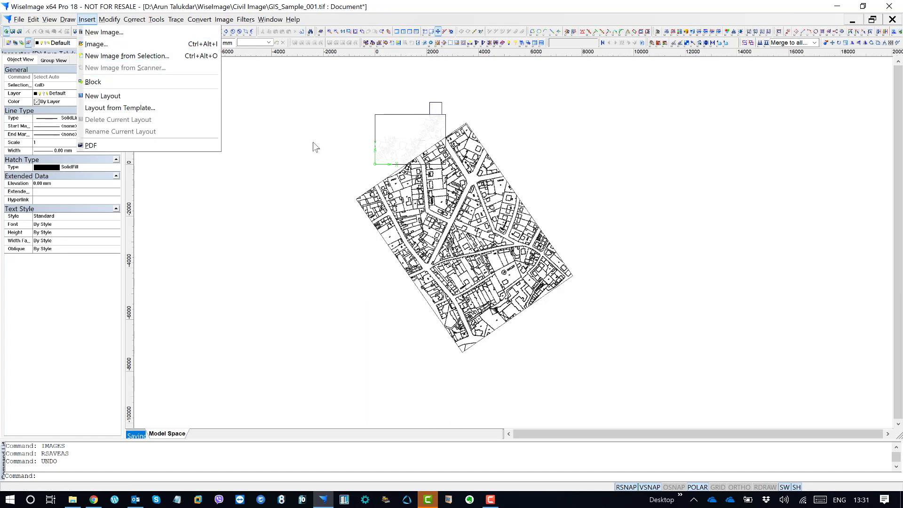
left_click(312, 178)
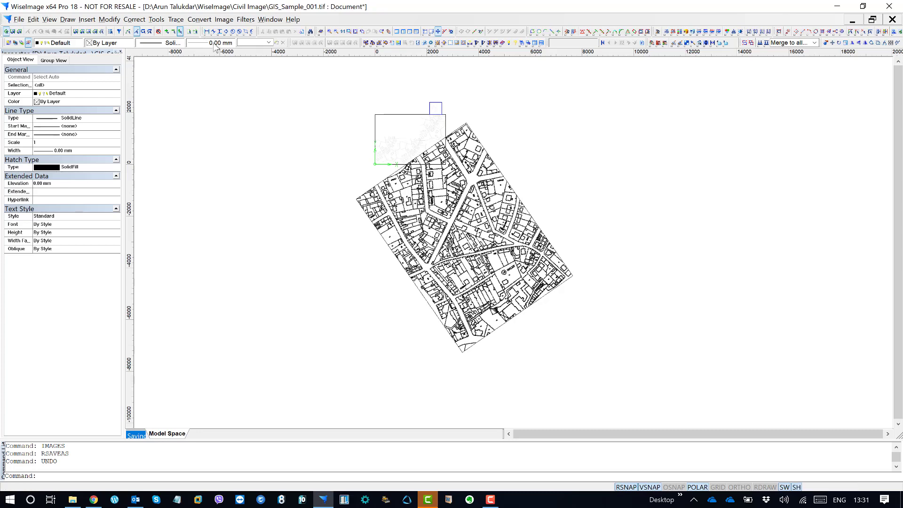
middle_click_drag(352, 145, 278, 158)
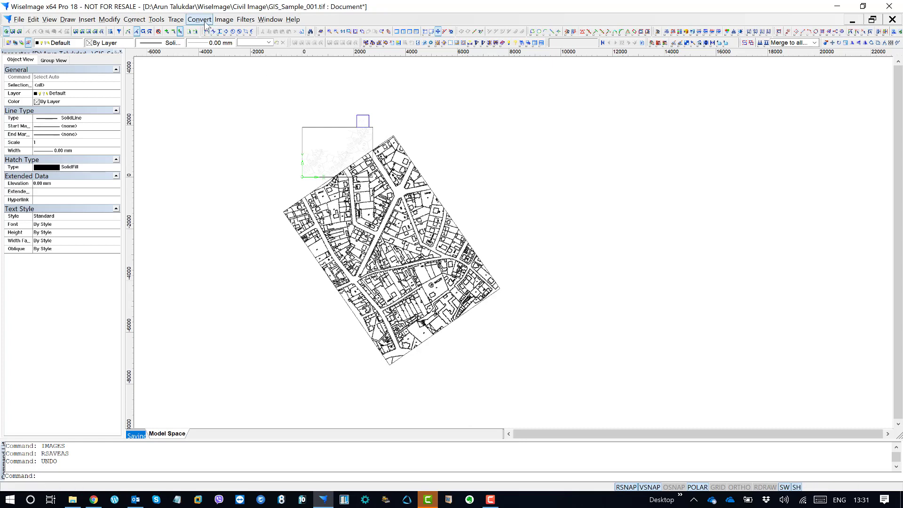
- Set the New Image From Selection preference to Keep Selection and apply the preferences
left_click(157, 19)
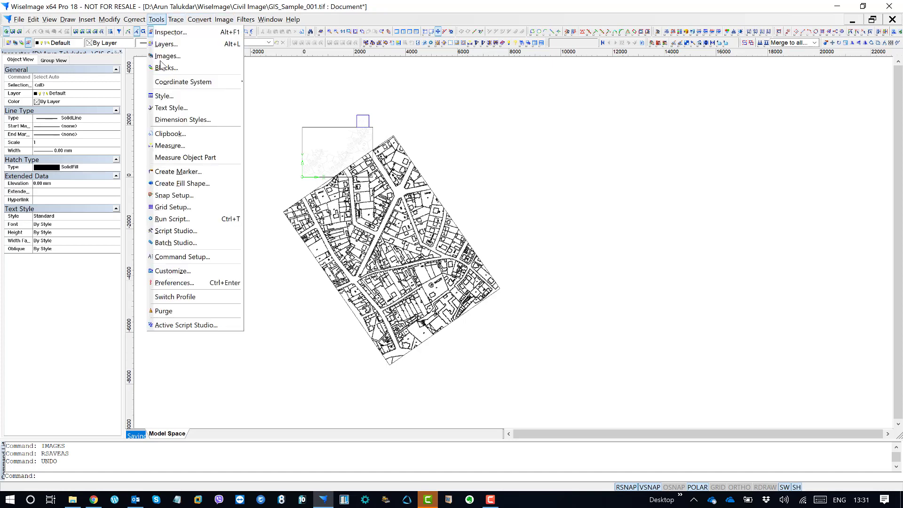
left_click(201, 284)
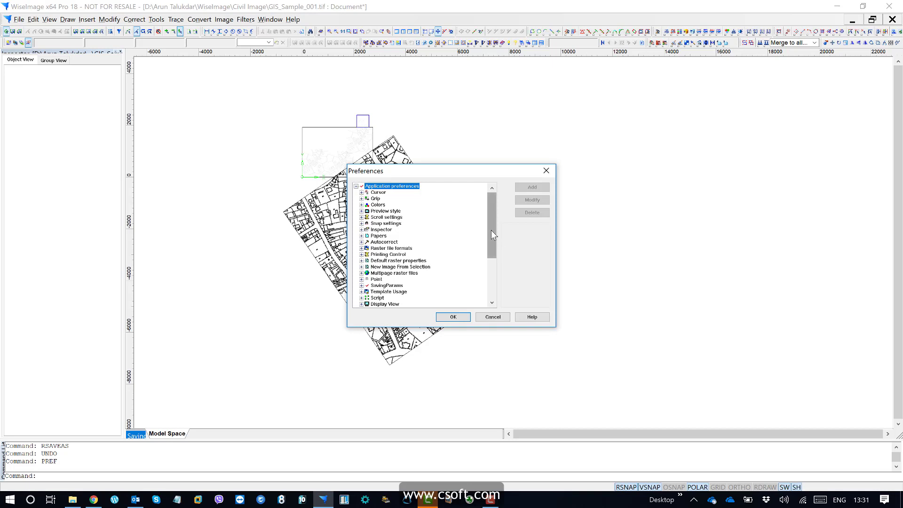
left_click_drag(493, 231, 494, 237)
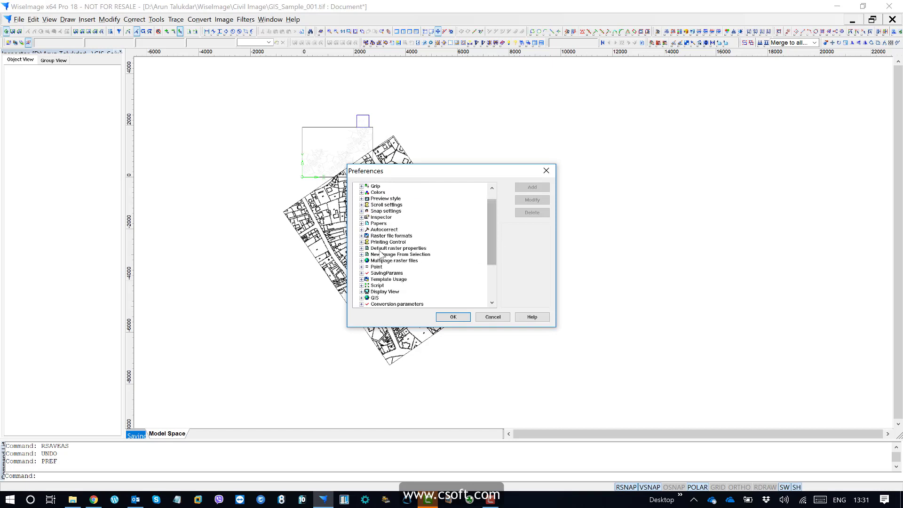
left_click(361, 254)
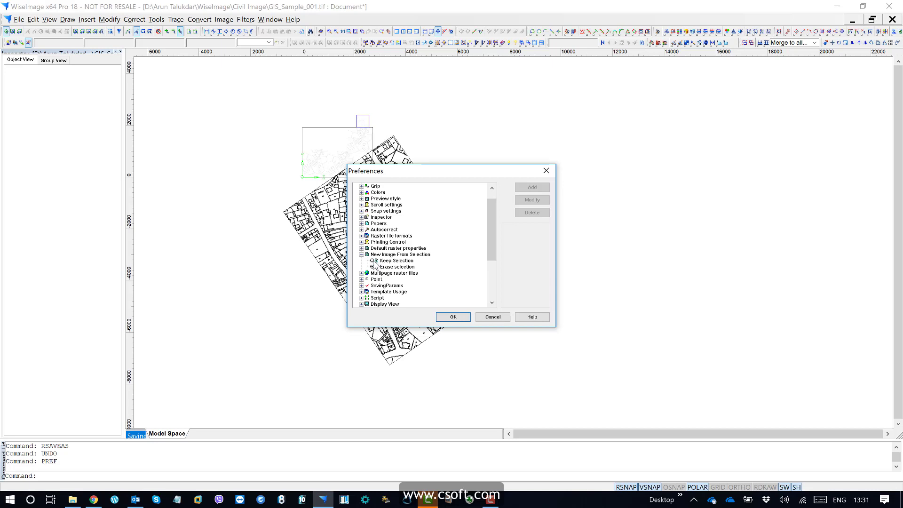
left_click(374, 262)
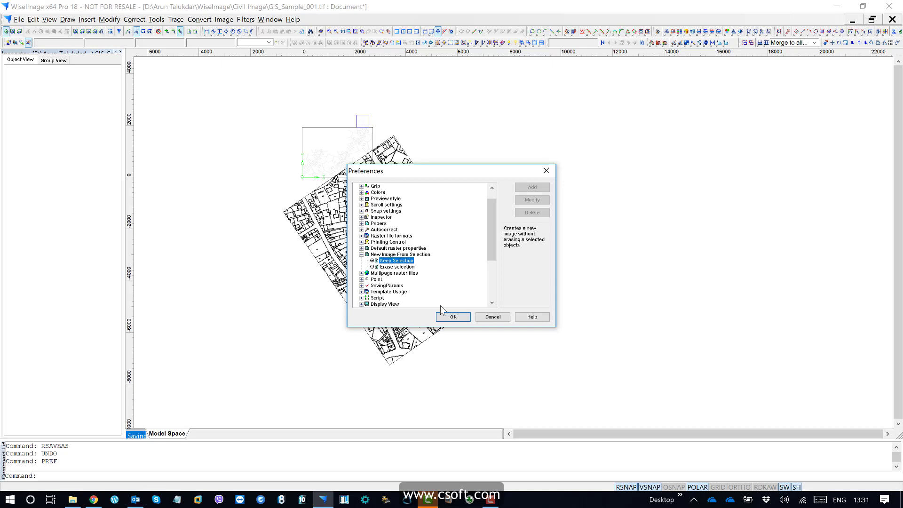
left_click(453, 318)
- Select all three aligned map images, create a new raster image from the selection, and clear the selection
left_click_drag(488, 382, 253, 85)
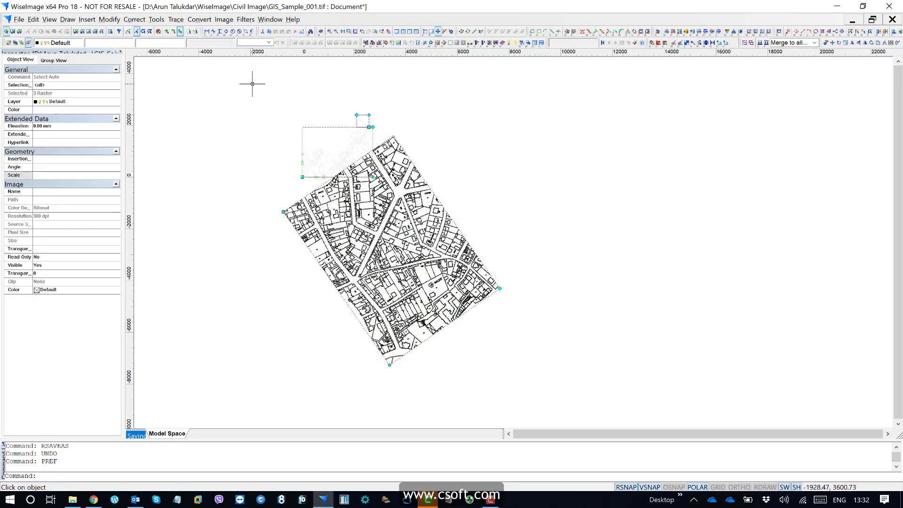
left_click(87, 19)
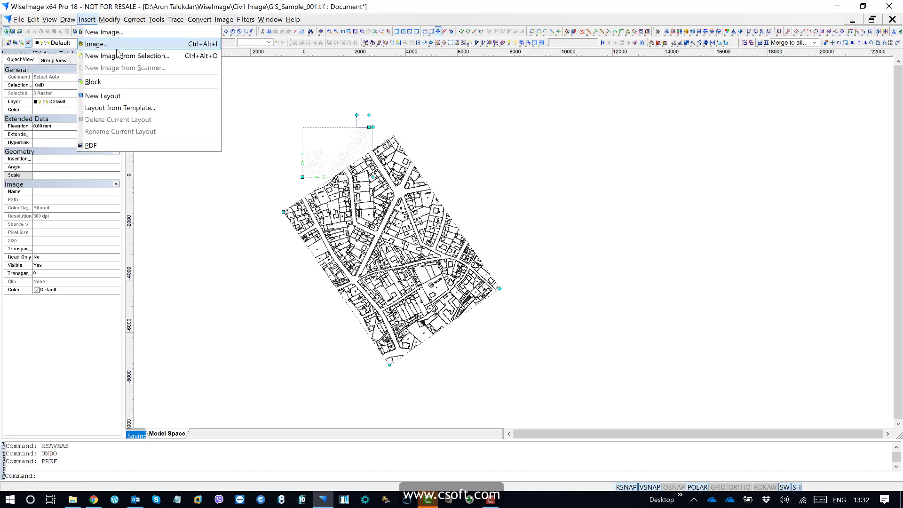
left_click(124, 56)
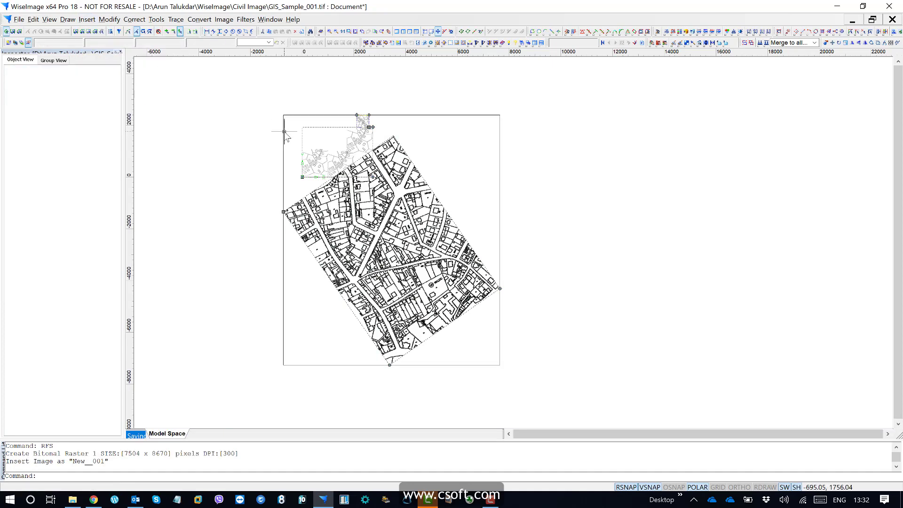
key("Escape")
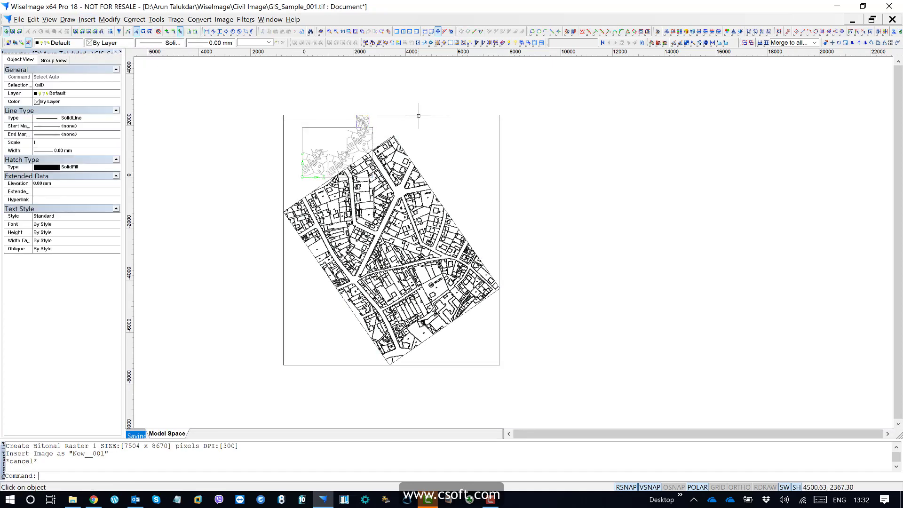
- Move the new combined raster about 9600 mm to the right, clear of the original maps, and deselect it
left_click(414, 116)
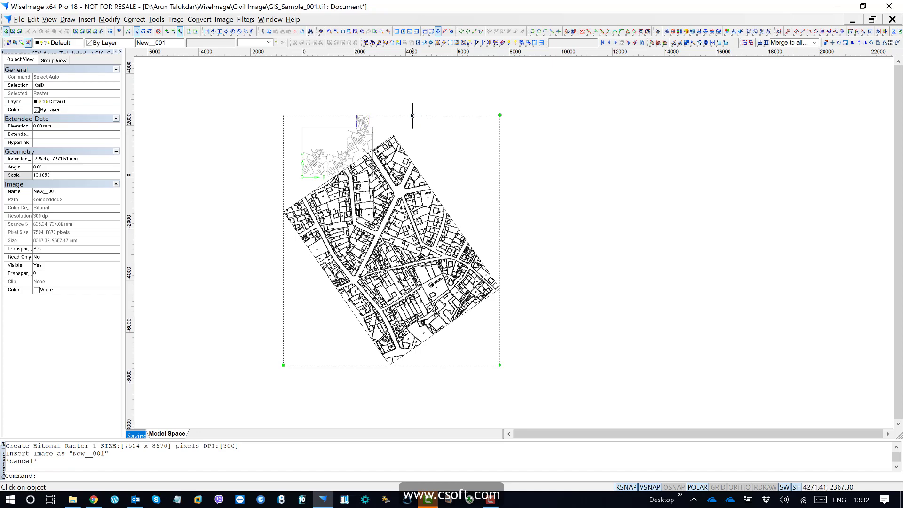
left_click_drag(412, 115, 661, 121)
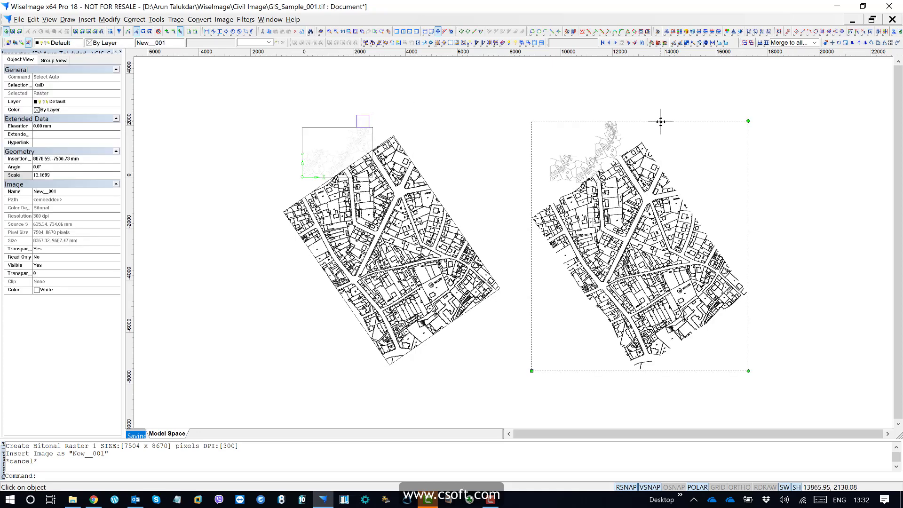
middle_click_drag(410, 187, 338, 185)
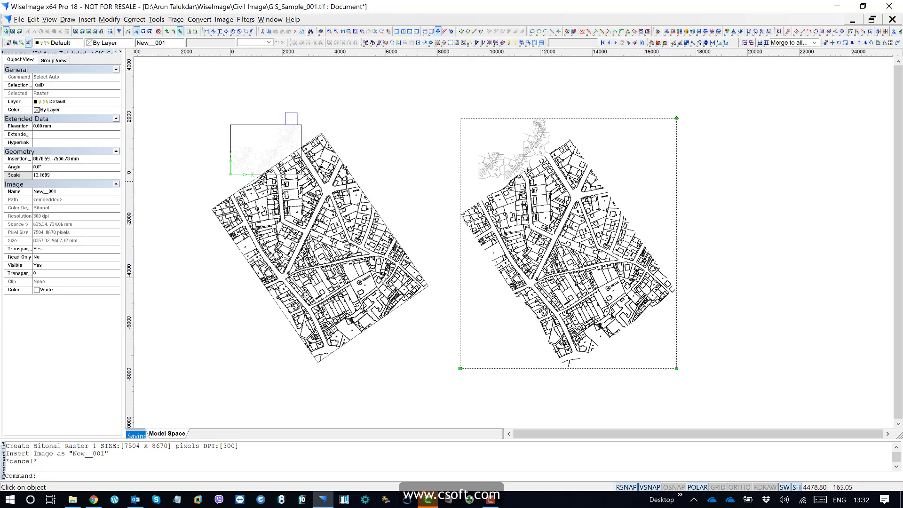
key("Escape")
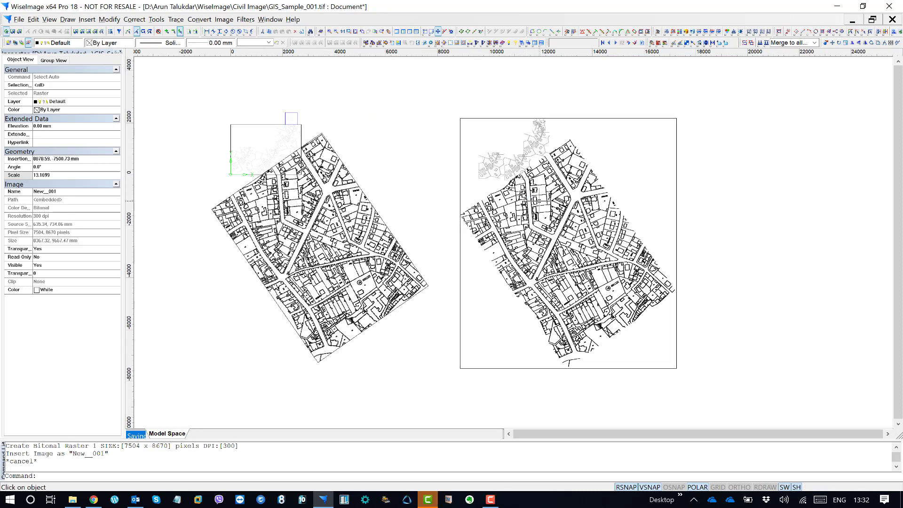
scroll(545, 177, "up", 1)
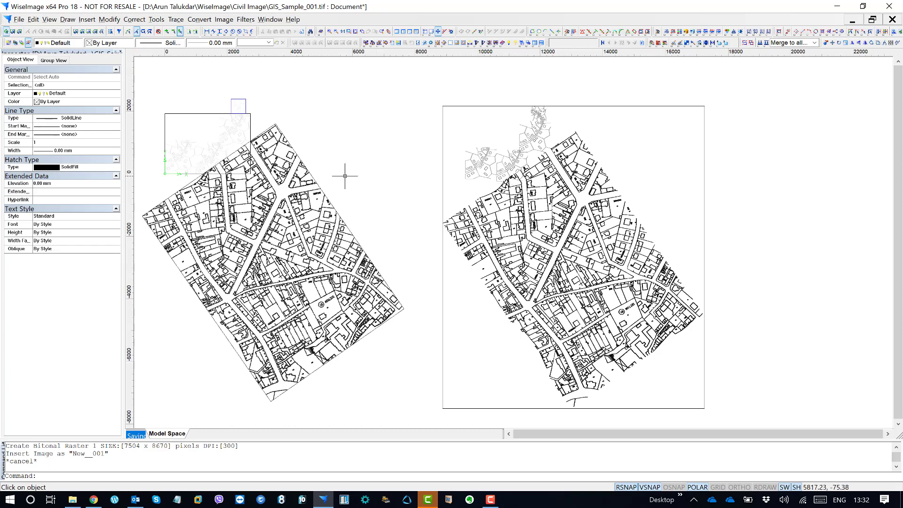
middle_click_drag(225, 104, 364, 128)
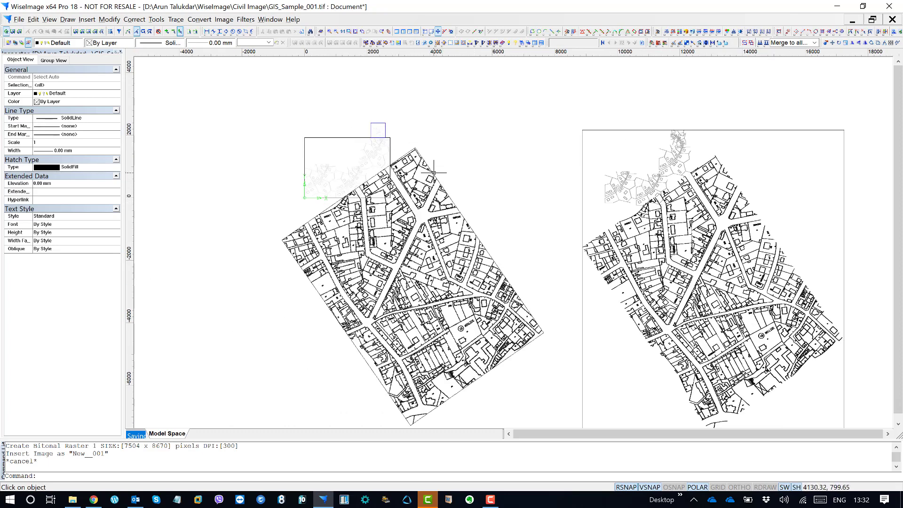
middle_click_drag(435, 173, 376, 158)
- Check the storage entry of New__001 in the Images manager and close the manager
left_click(19, 19)
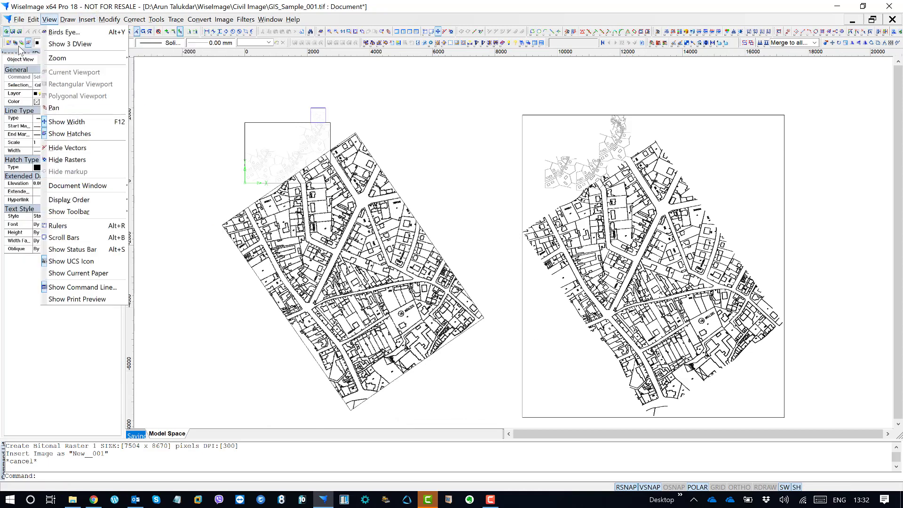
left_click(22, 47)
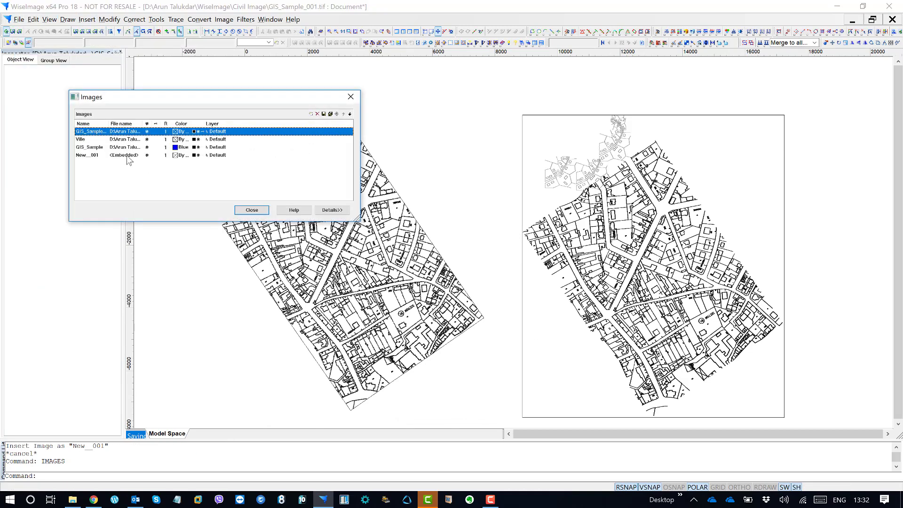
left_click(128, 156)
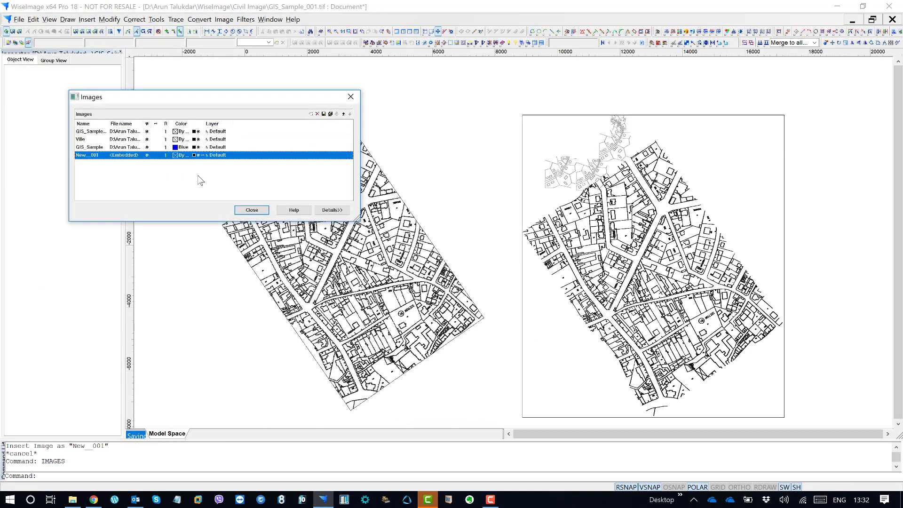
left_click(351, 96)
- Save the document as GIS_Sample_001 in WiseImage 10.x Document (*.cws) format in the personal folder on Local Disk (D:)
left_click(17, 21)
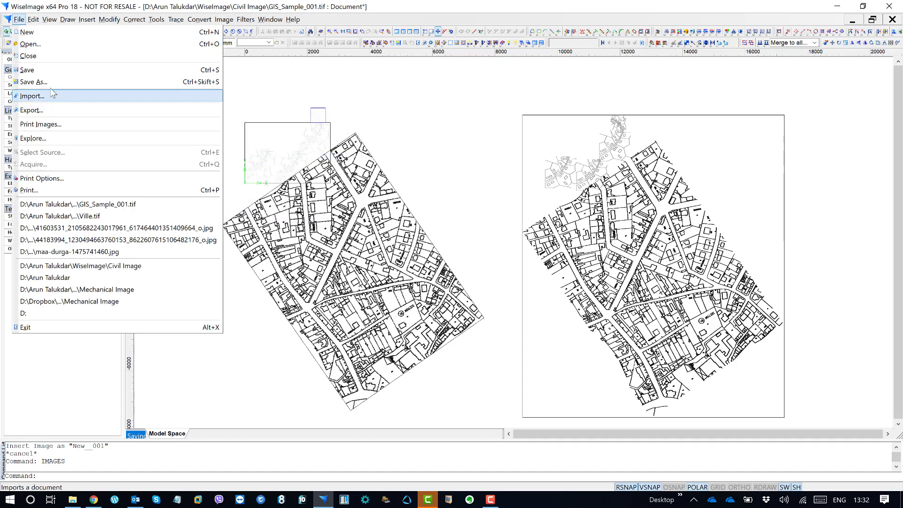
left_click(51, 79)
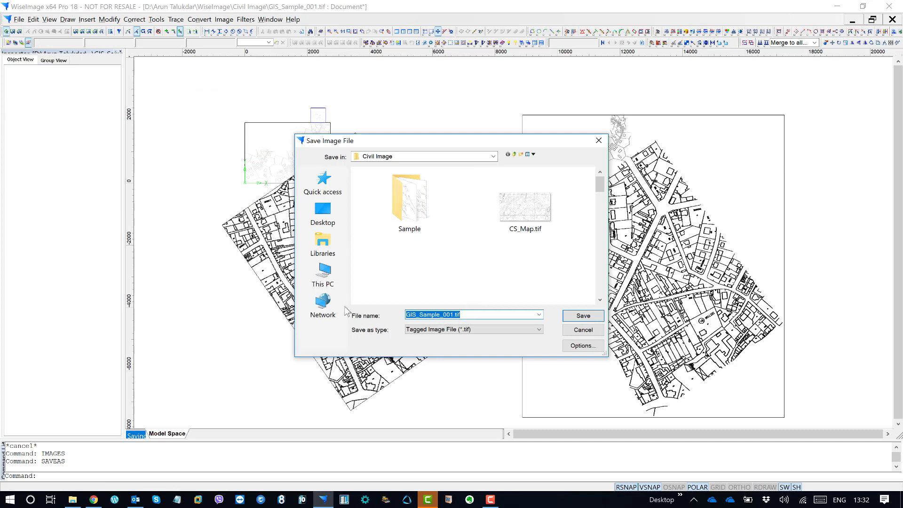
left_click(466, 331)
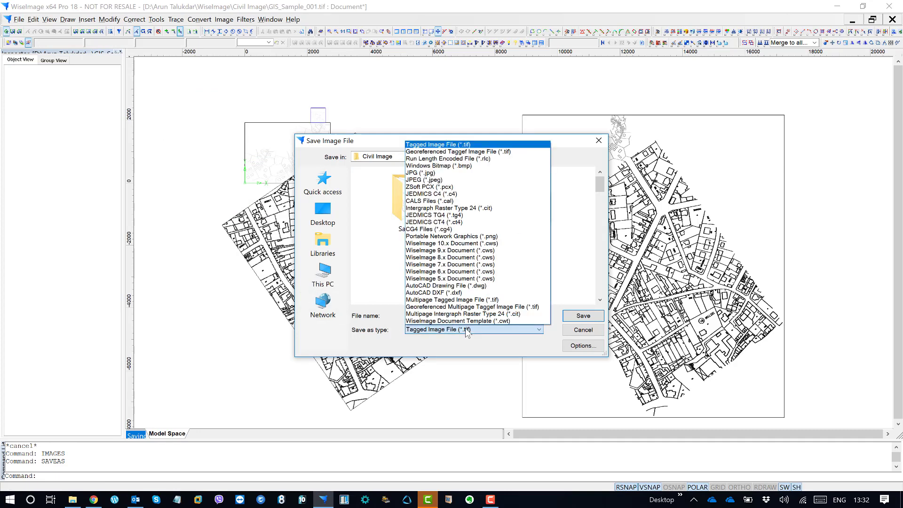
left_click(335, 278)
left_click(334, 277)
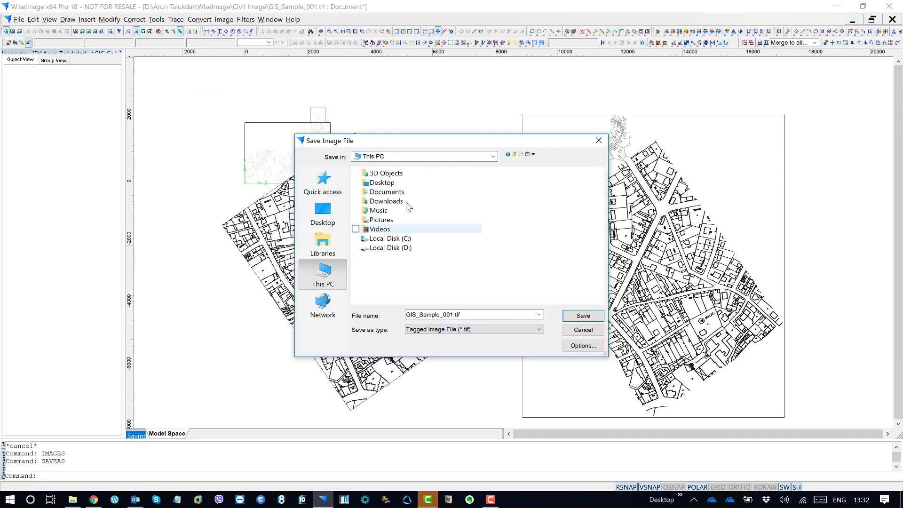
double_click(407, 248)
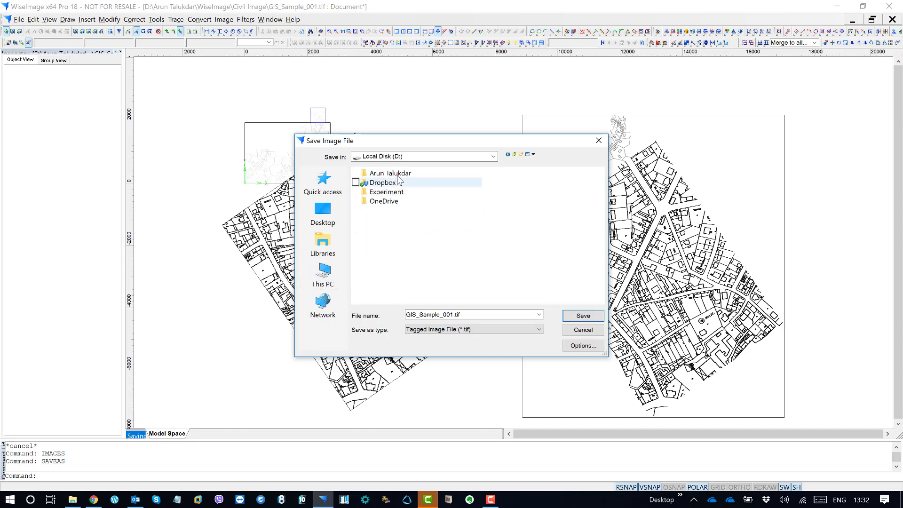
double_click(396, 174)
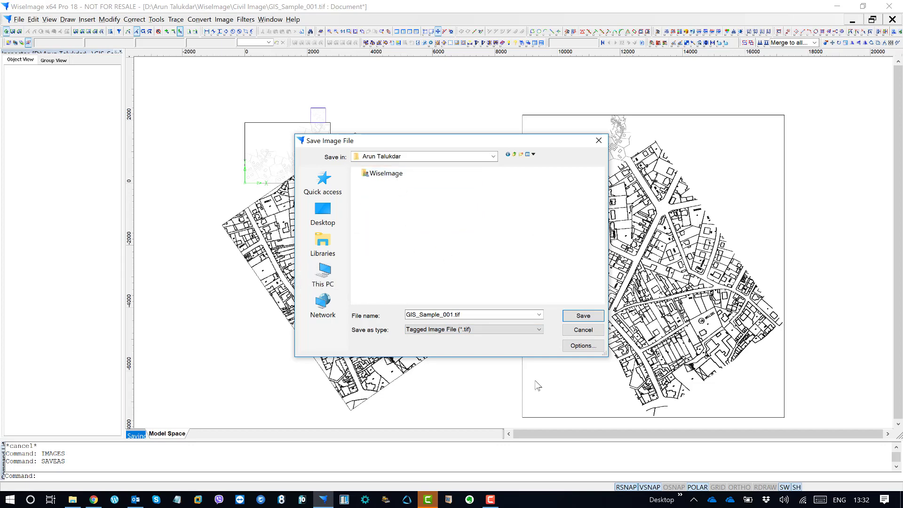
left_click(483, 332)
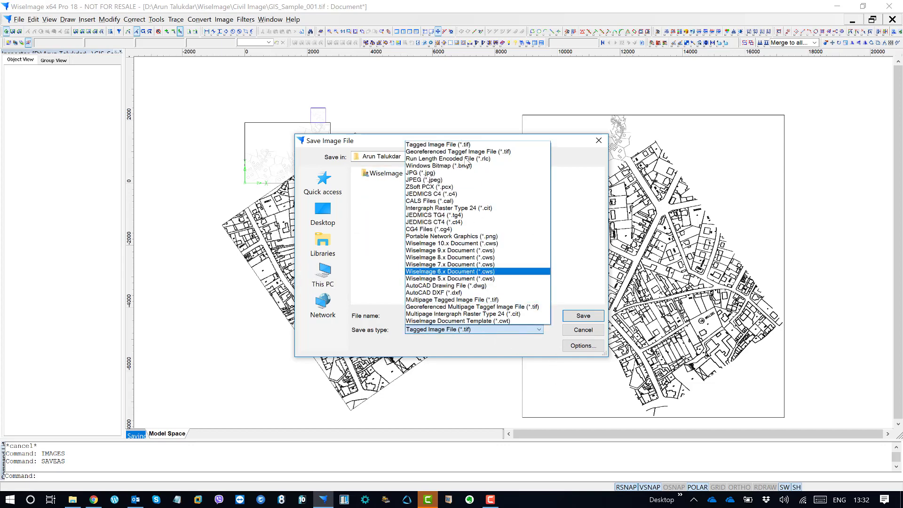
left_click(503, 243)
left_click(584, 316)
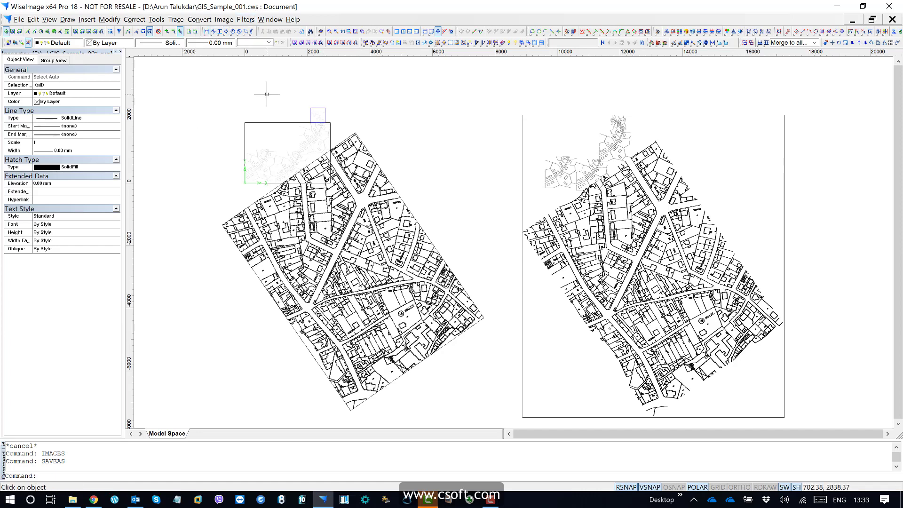
- Open the Images manager, widen the Name and File name columns, and examine the file paths of the listed images
left_click(15, 43)
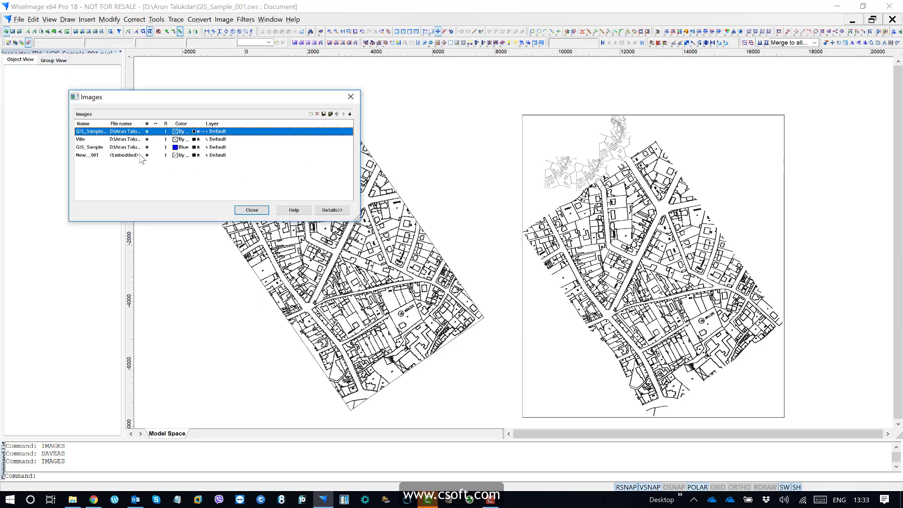
left_click_drag(107, 123, 167, 123)
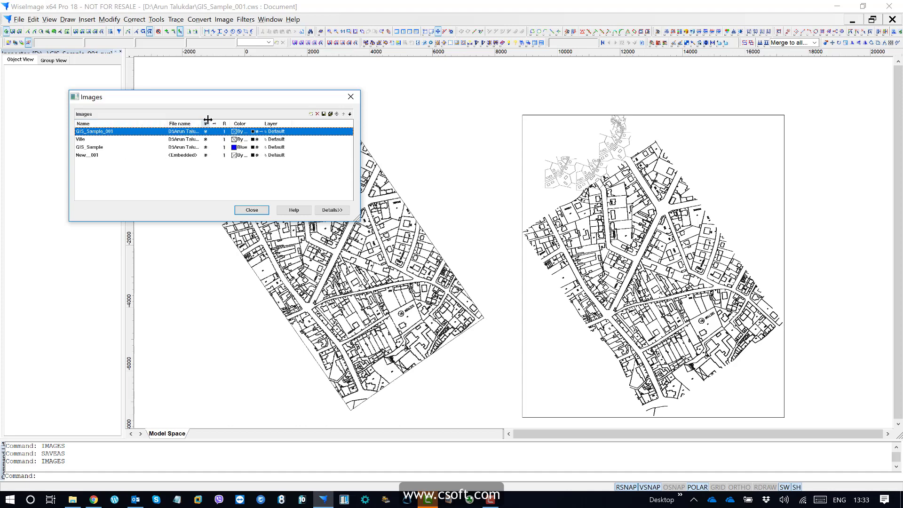
left_click_drag(207, 121, 288, 122)
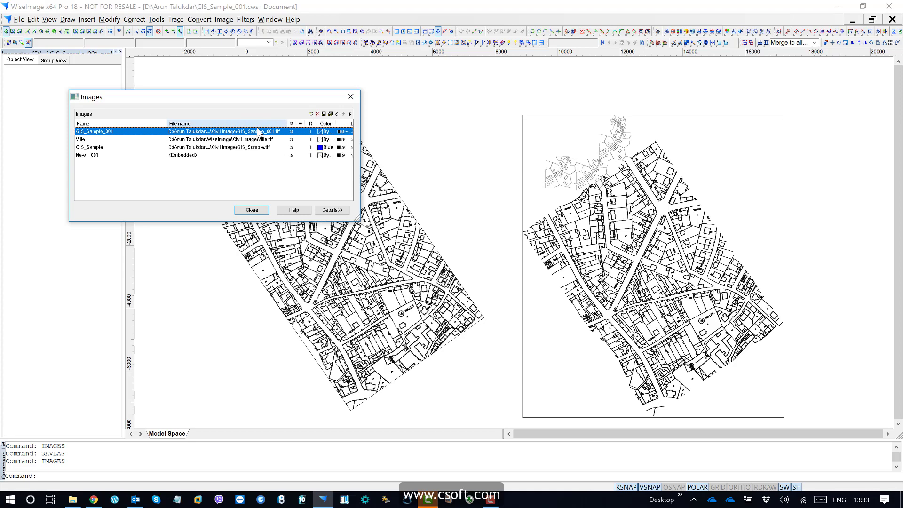
left_click(219, 147)
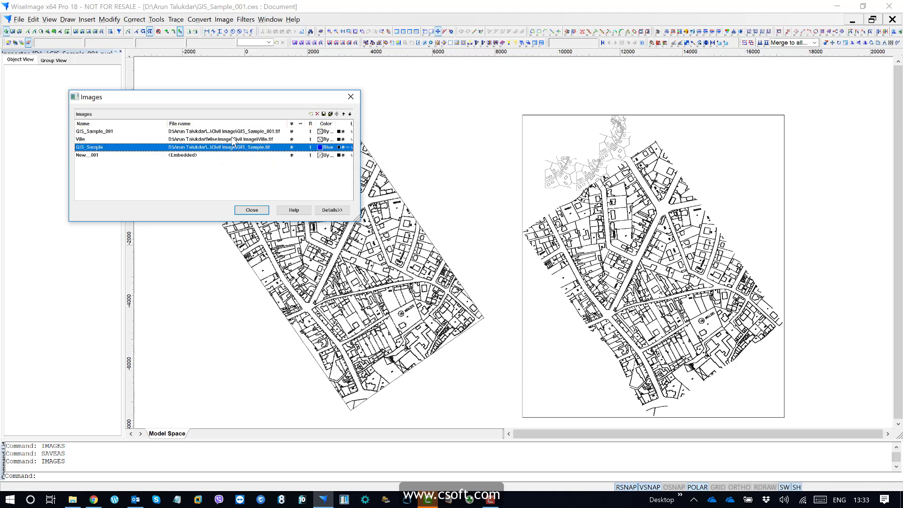
left_click(234, 140)
left_click(237, 132)
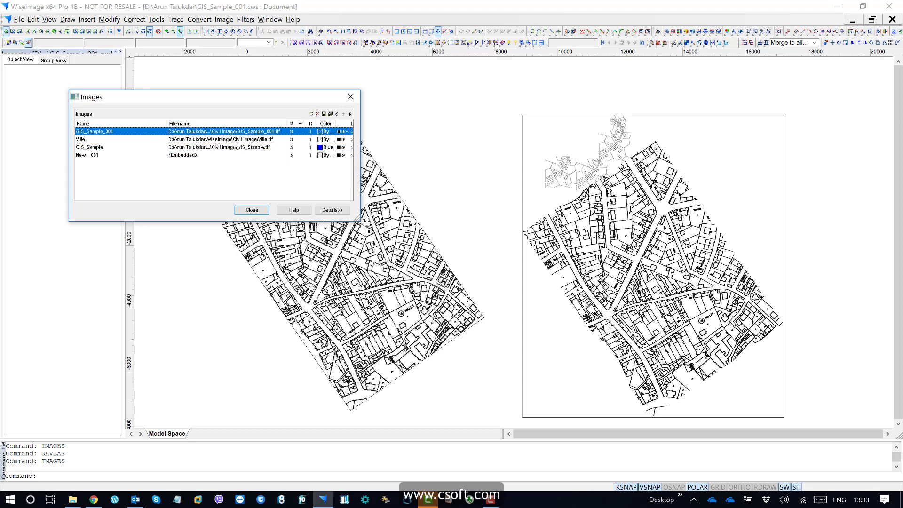
left_click(235, 140)
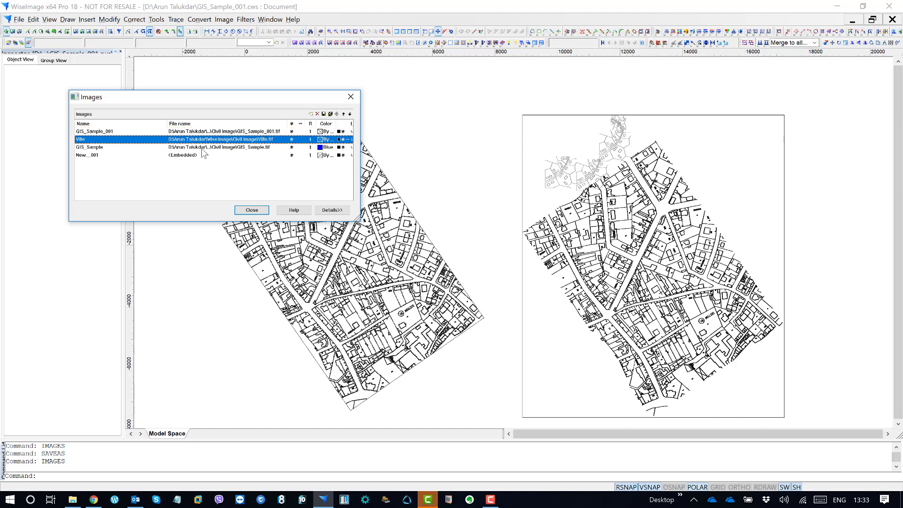
- Embed the GIS_Sample_001, Ville and GIS_Sample images in the document and close the Images manager
left_click(212, 133)
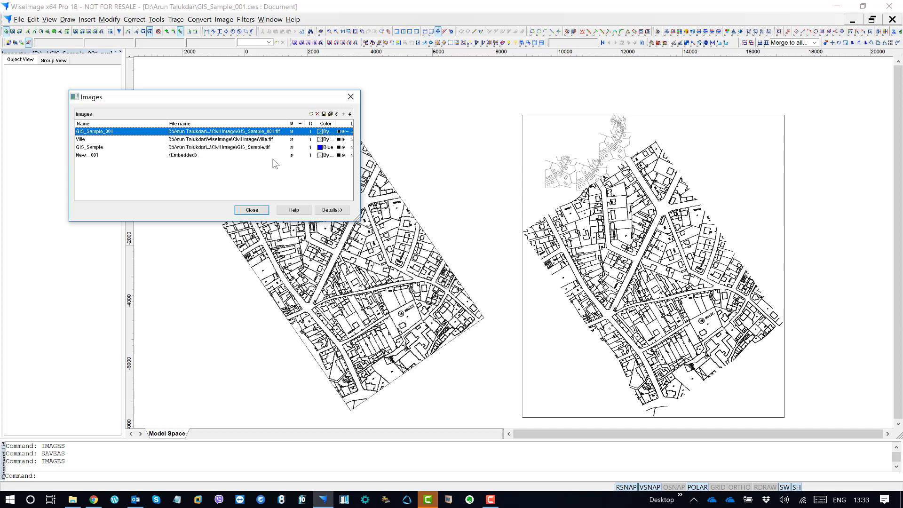
left_click(336, 114)
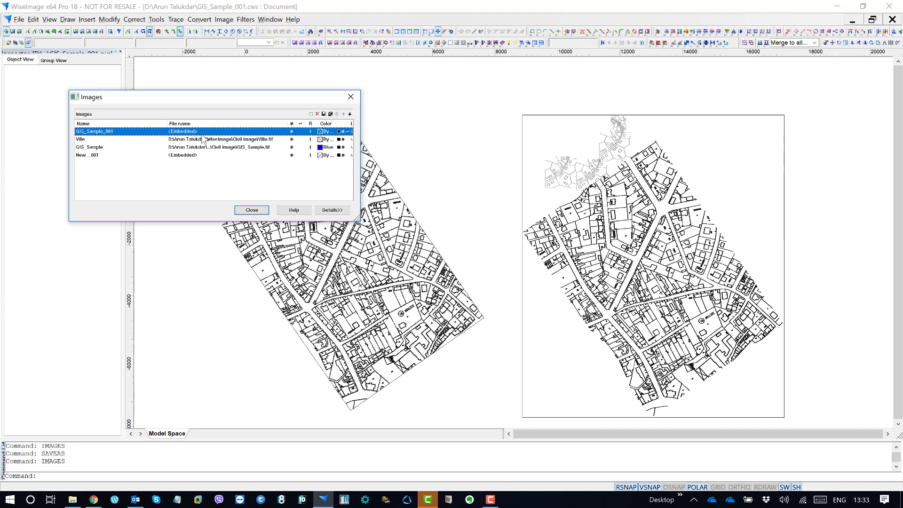
left_click(269, 140)
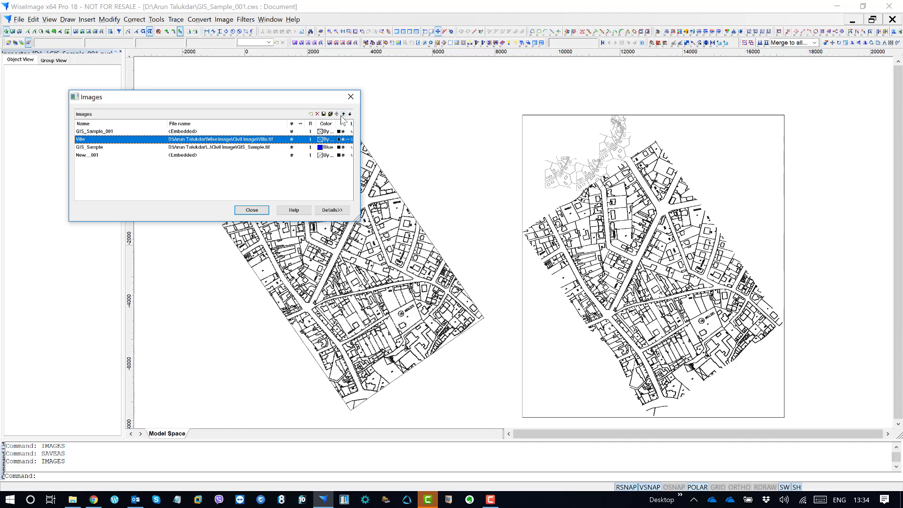
left_click(338, 115)
left_click(282, 147)
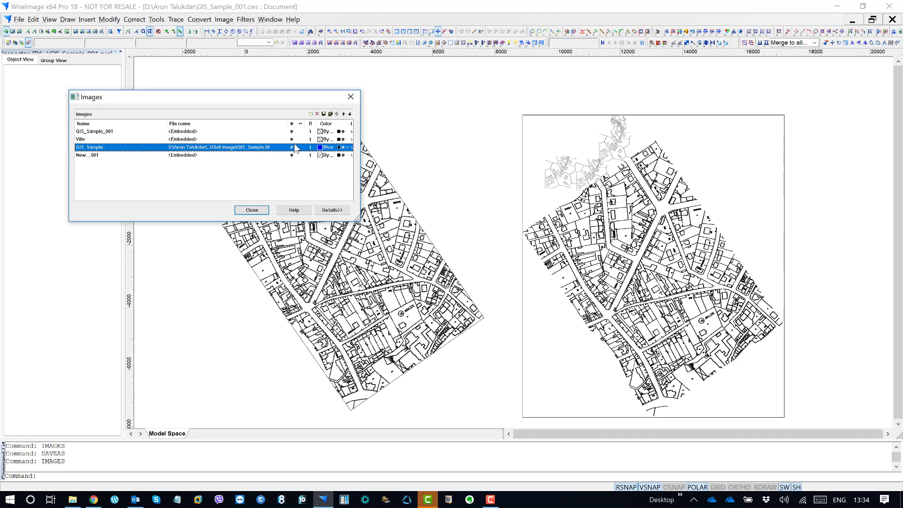
left_click(330, 114)
left_click(252, 210)
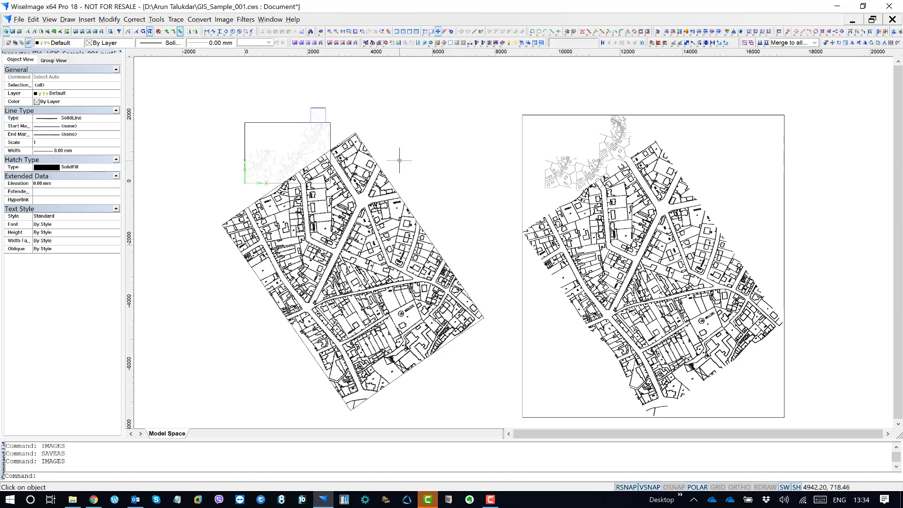
- Save the GIS_Sample_001 document with its embedded images and close it
key("ctrl+s")
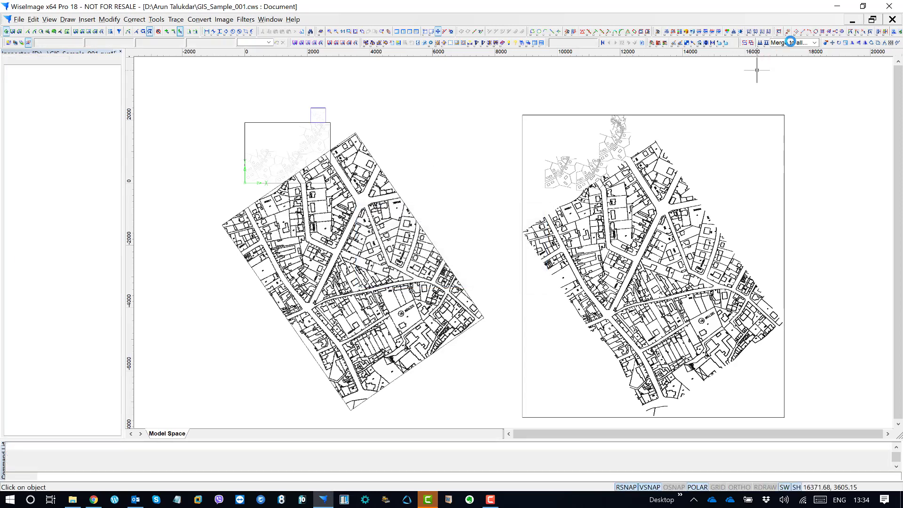
left_click(893, 19)
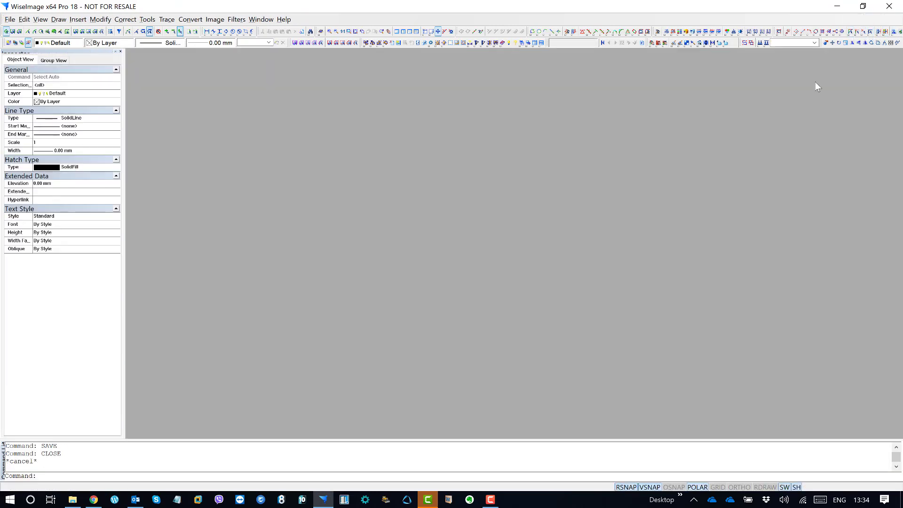
- Switch to File Explorer, locate GIS_Sample_001.cws in the personal folder and try to open it in WiseImage from there
left_click(73, 499)
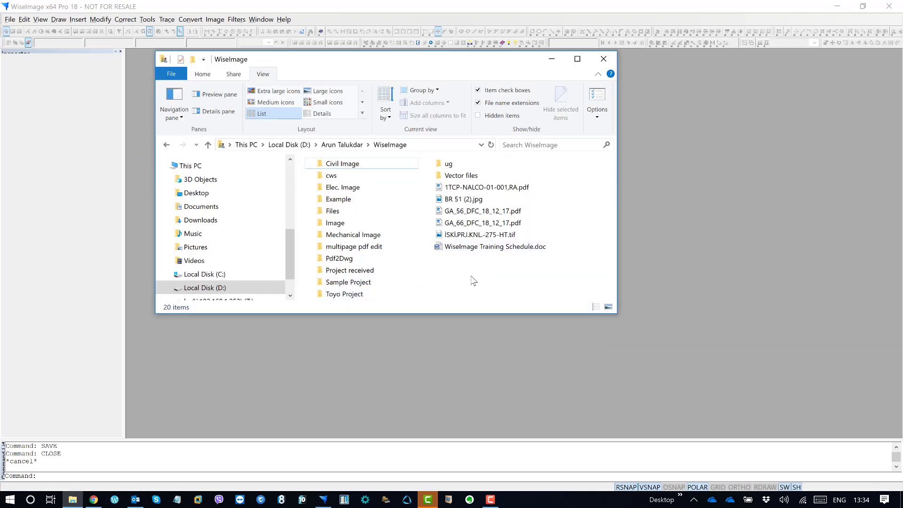
left_click(342, 144)
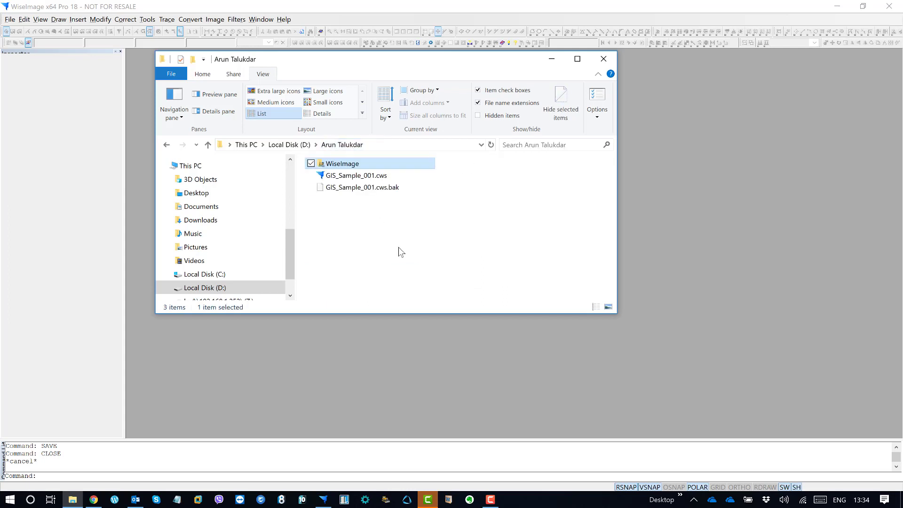
left_click(356, 176)
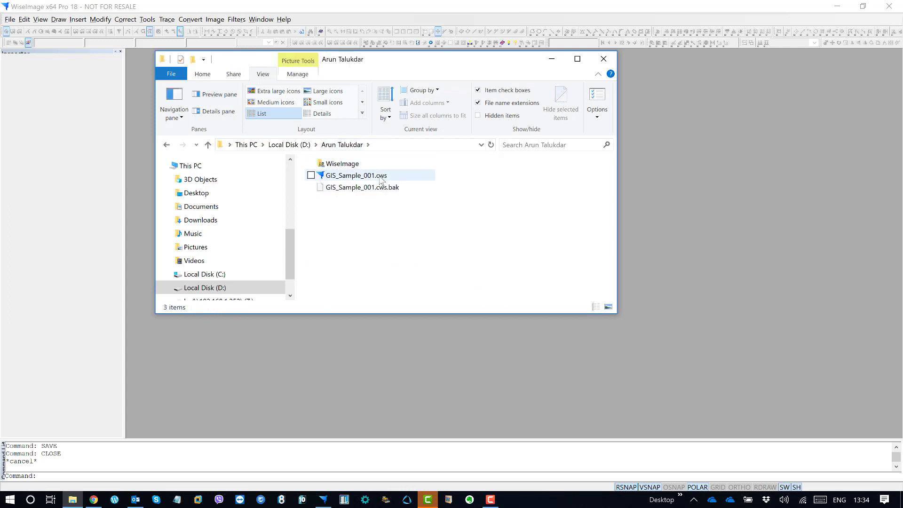
left_click(387, 223)
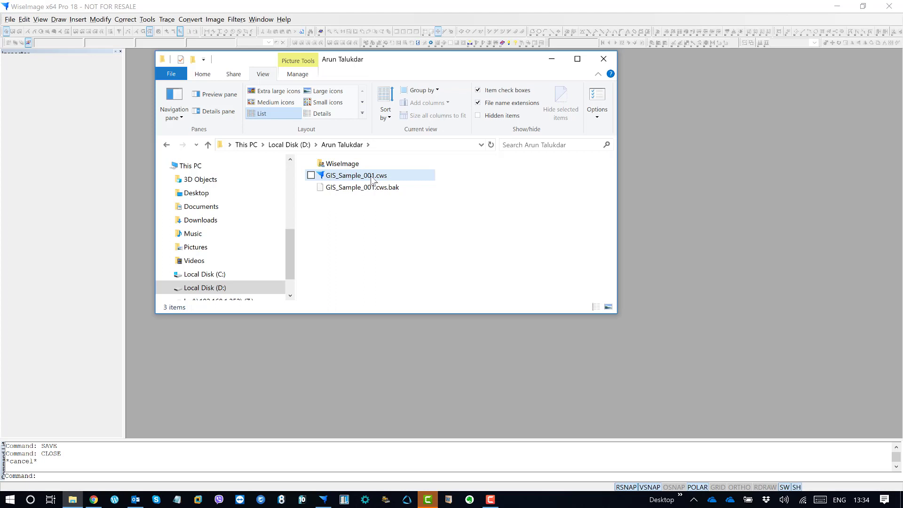
left_click_drag(372, 179, 674, 205)
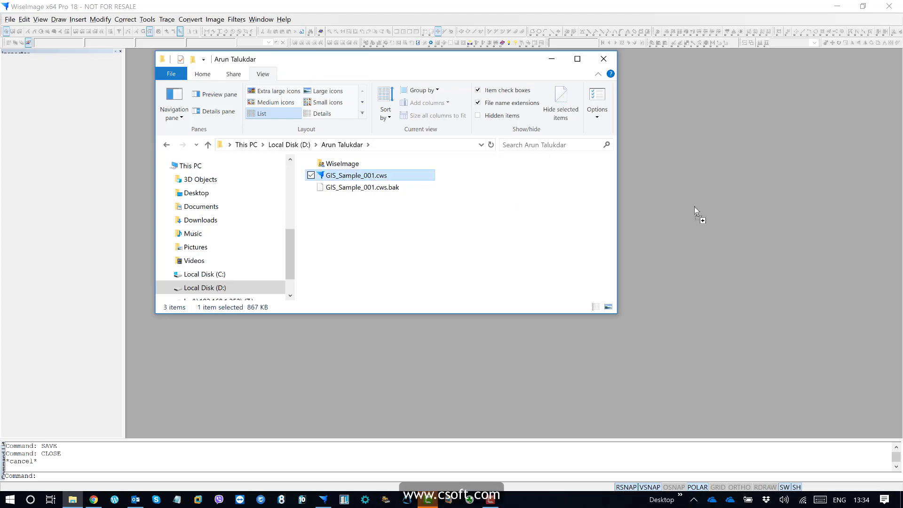
left_click_drag(695, 207, 694, 207)
left_click(552, 59)
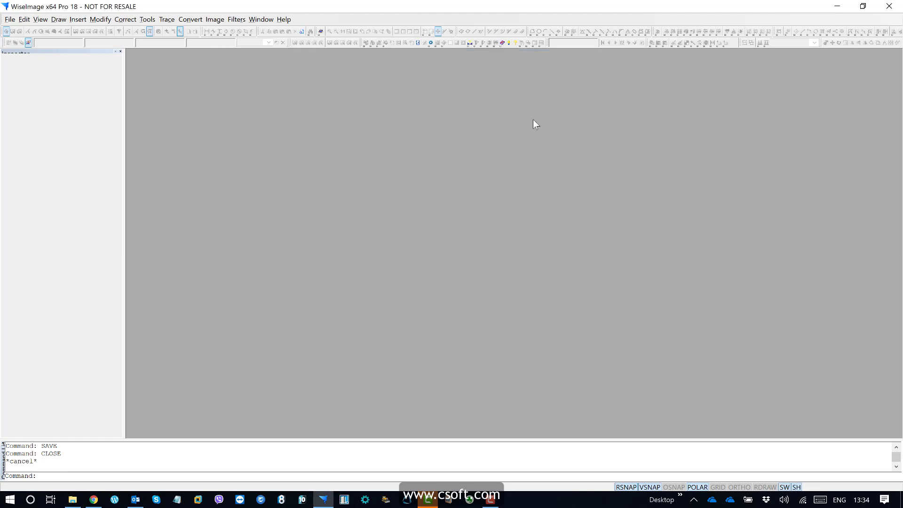
- Open GIS_Sample_001.cws from the personal folder on Local Disk (D:) and check its images' storage entries in the Images manager
left_click(8, 20)
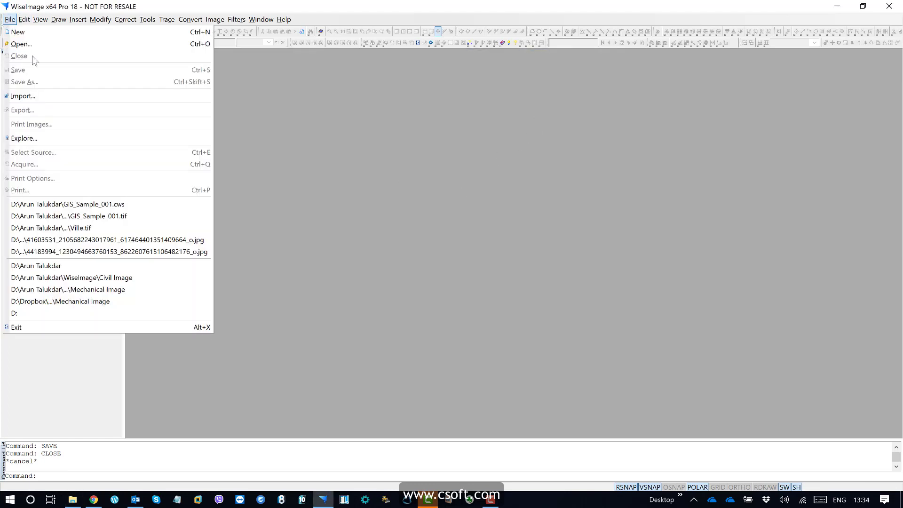
left_click(29, 43)
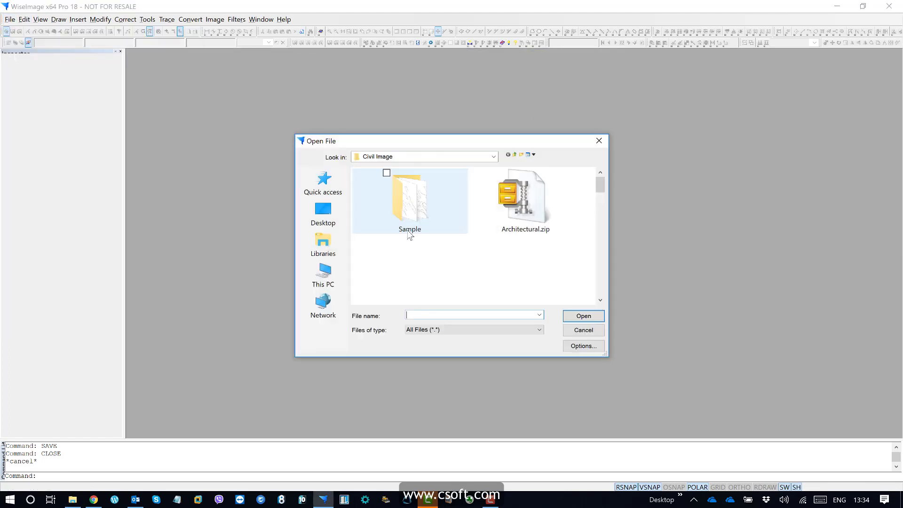
left_click(327, 282)
double_click(406, 250)
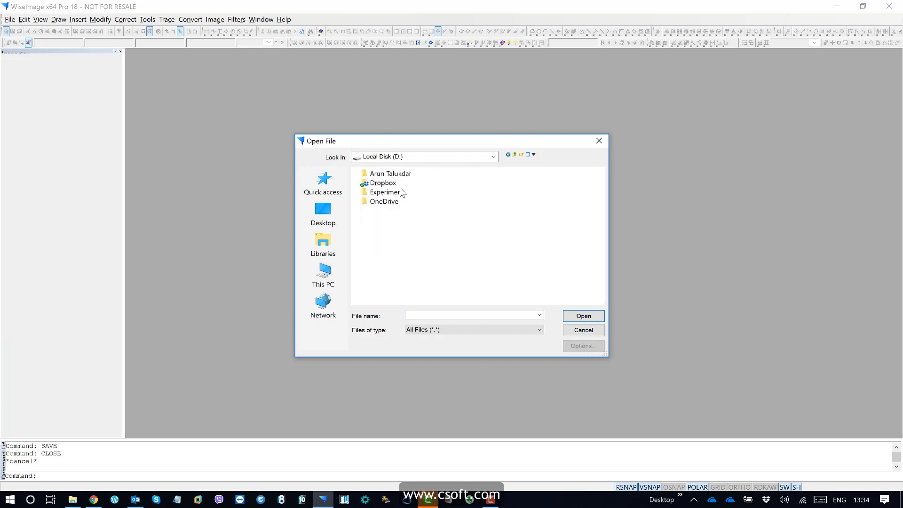
double_click(400, 175)
double_click(416, 184)
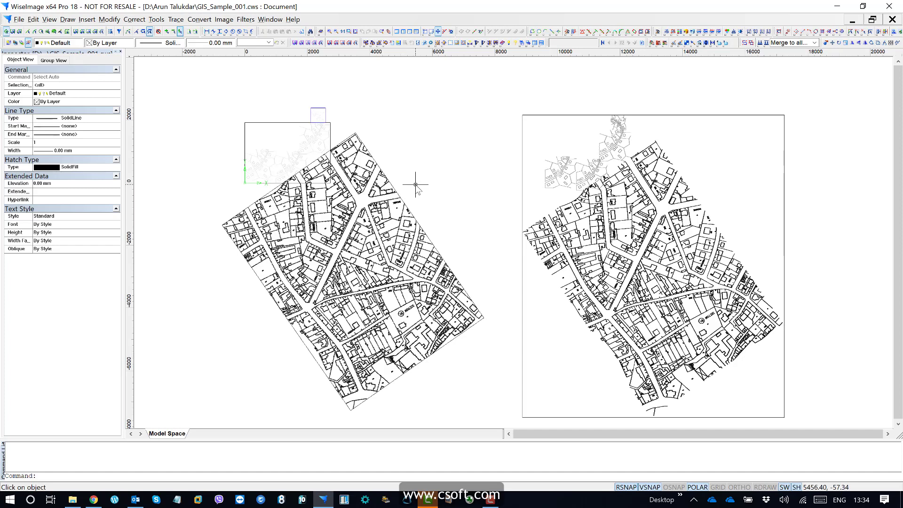
left_click(21, 43)
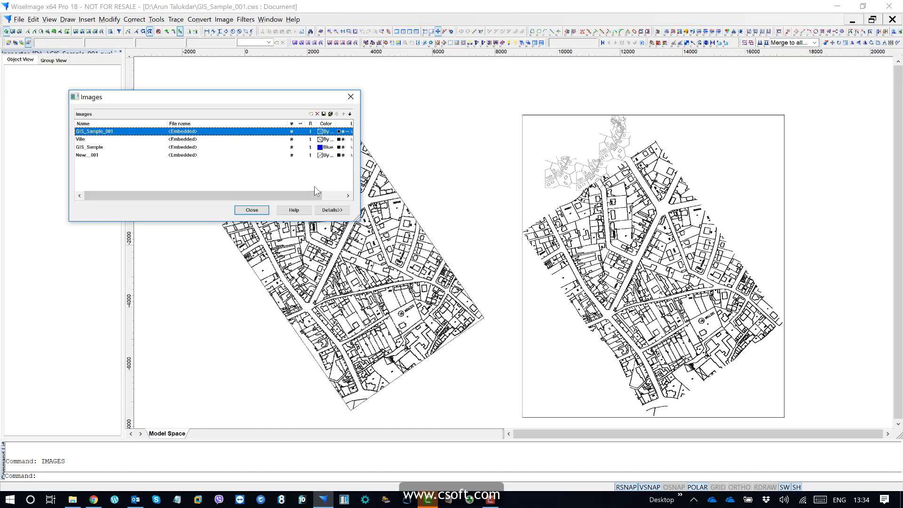
left_click(351, 97)
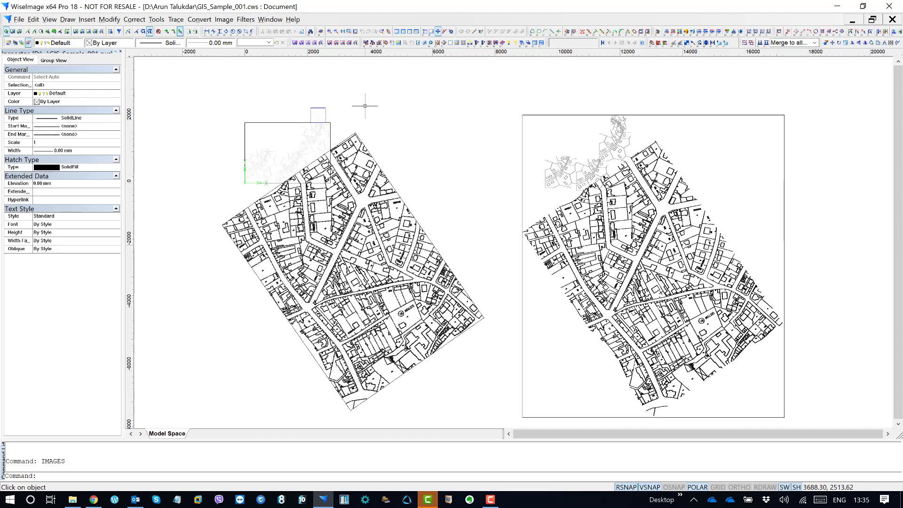
- Open the raster drawing CS_Mech.tif from the WiseImage\Mechanical Image folder
left_click(18, 20)
left_click(28, 42)
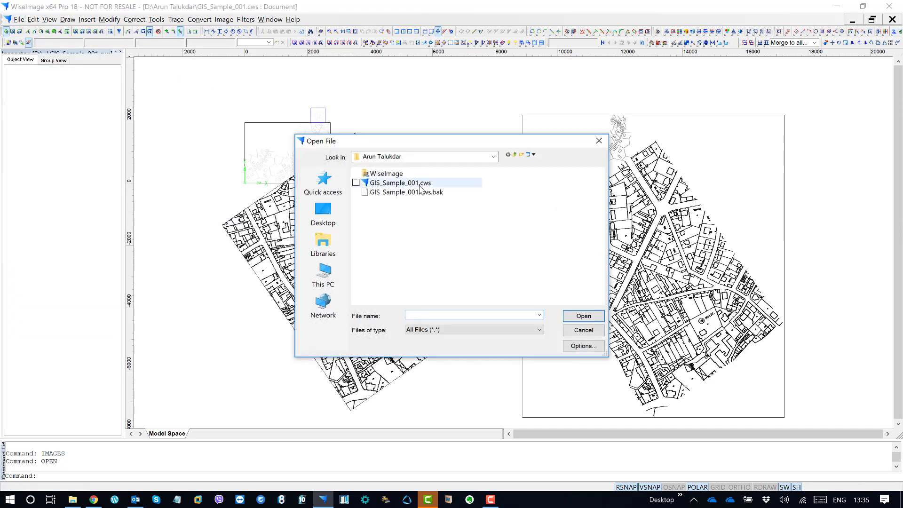
double_click(387, 175)
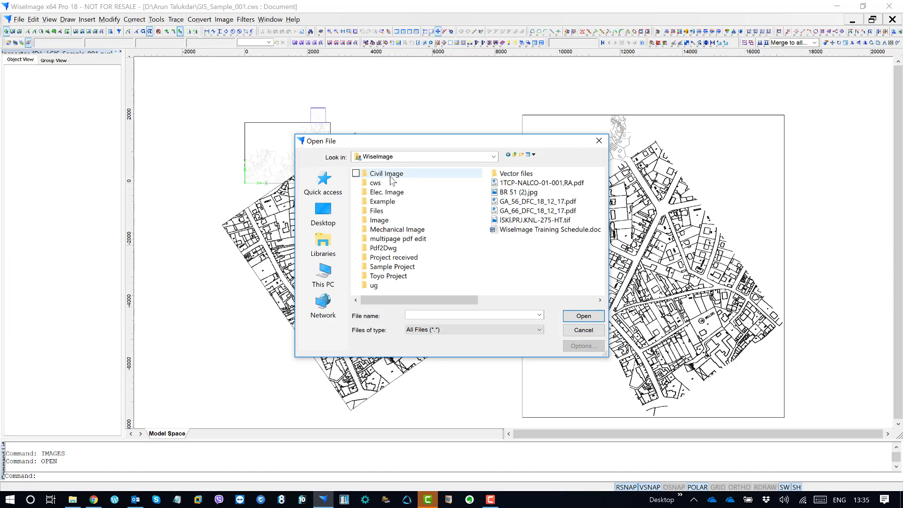
left_click(408, 230)
double_click(409, 229)
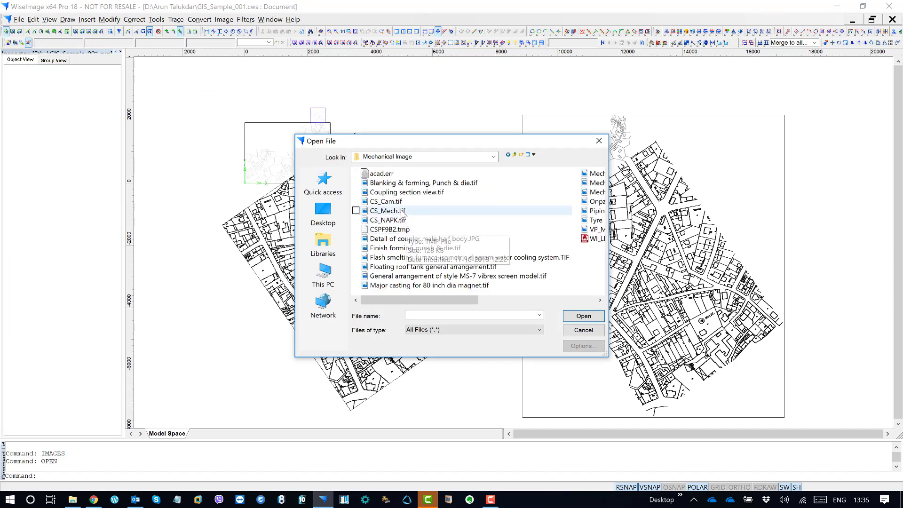
double_click(397, 211)
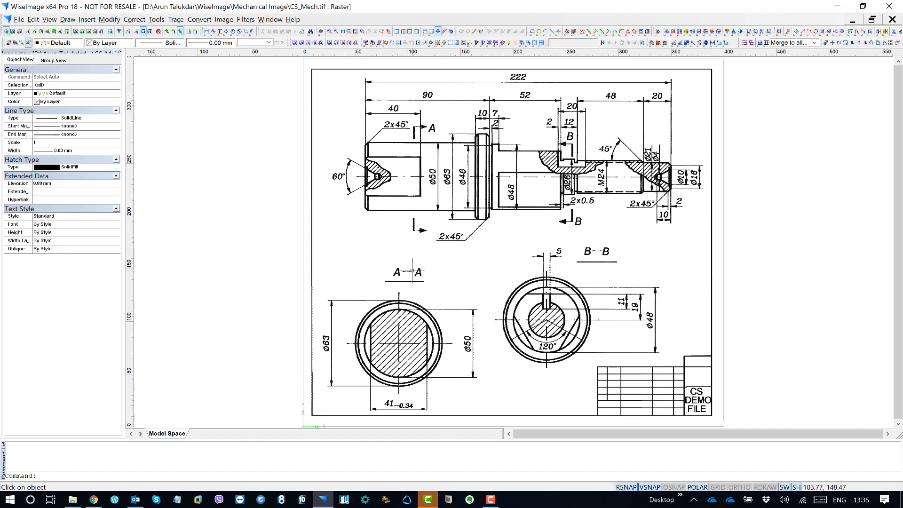
middle_click_drag(433, 251, 334, 231)
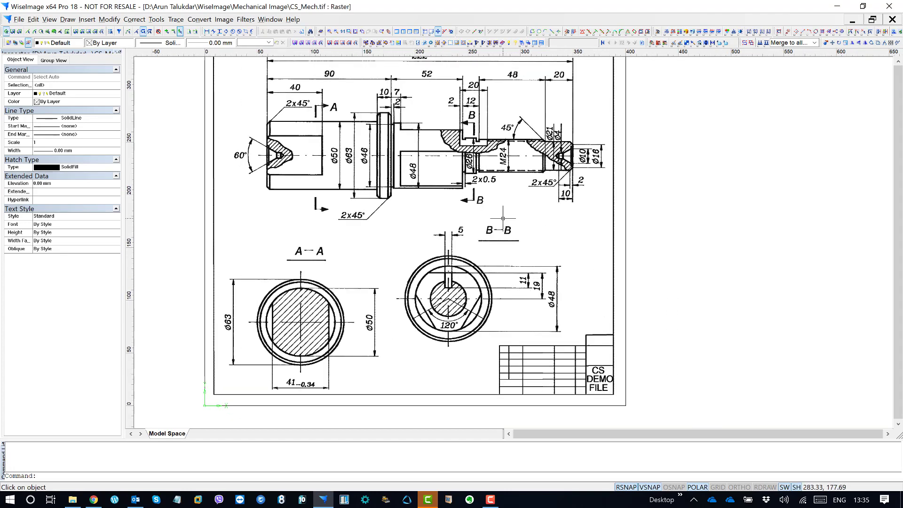
- Open the raster drawing CS_Cam.tif from the Mechanical Image folder and bring its circular end view into sight
left_click(19, 19)
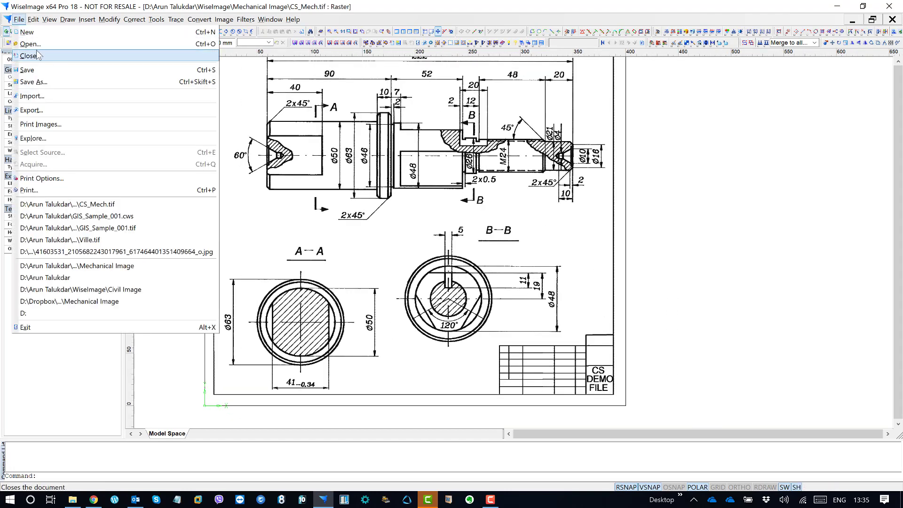
left_click(30, 44)
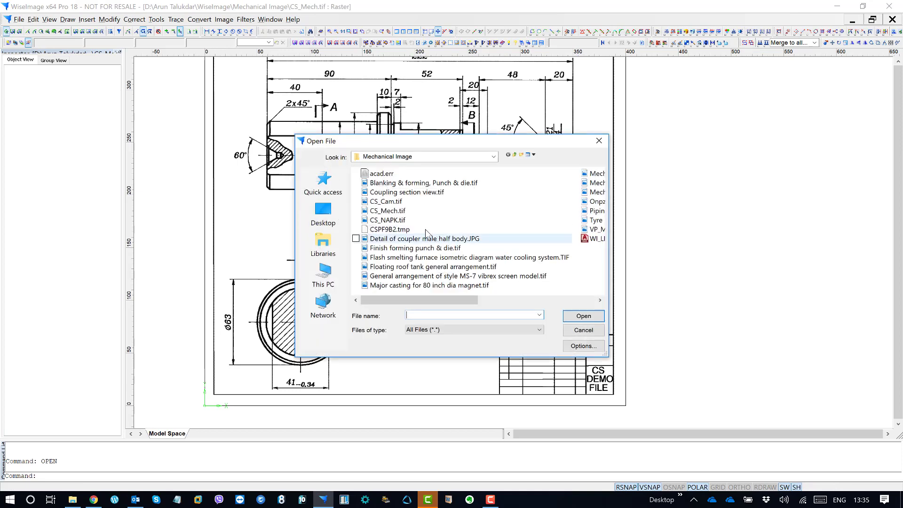
double_click(387, 201)
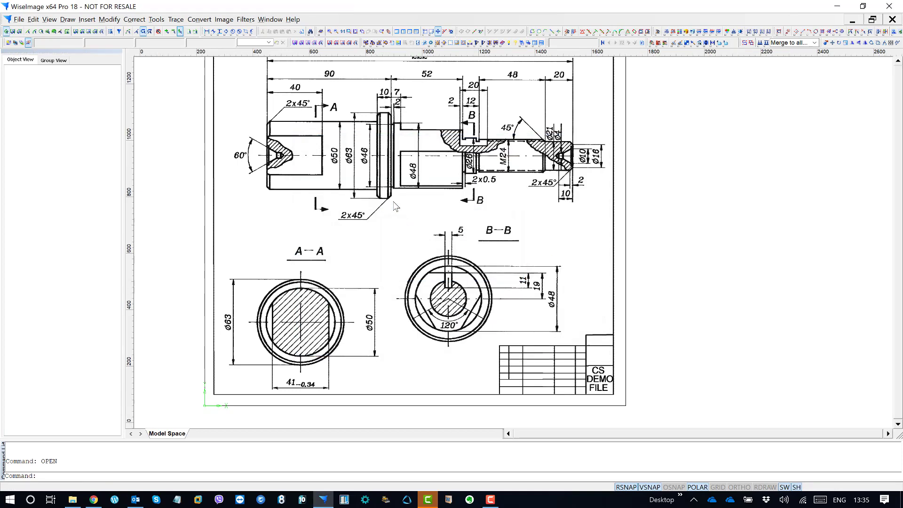
middle_click_drag(417, 217, 223, 169)
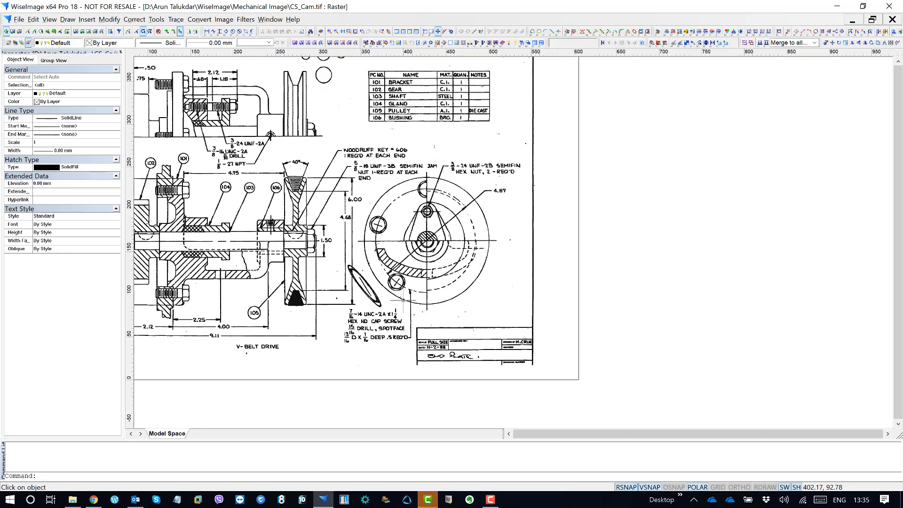
middle_click_drag(431, 197, 456, 205)
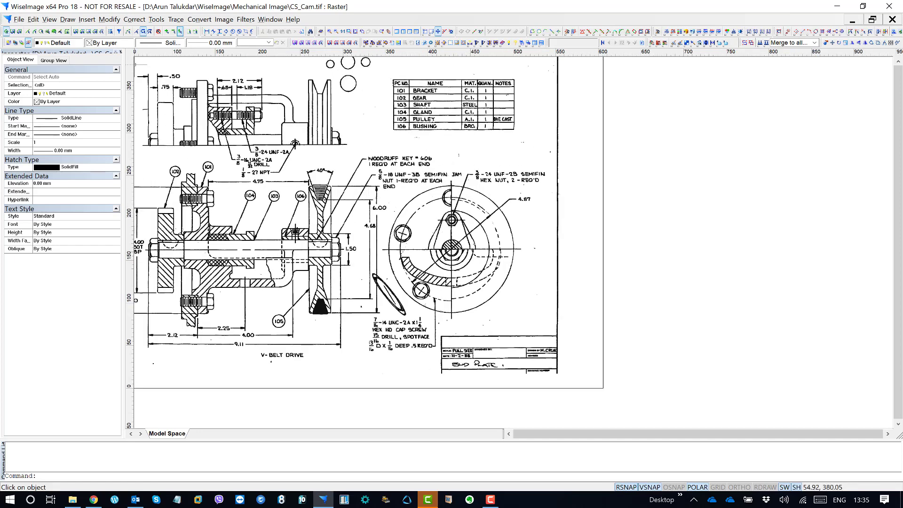
- Select the circular end view with its hex nut and cap screw notes by polygon and delete it from the drawing
left_click(19, 32)
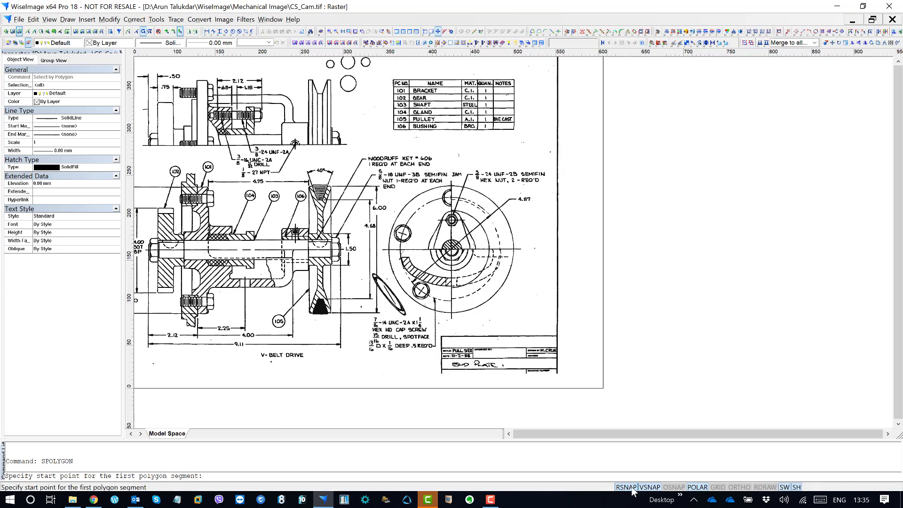
left_click(522, 157)
scroll(462, 180, "up", 4)
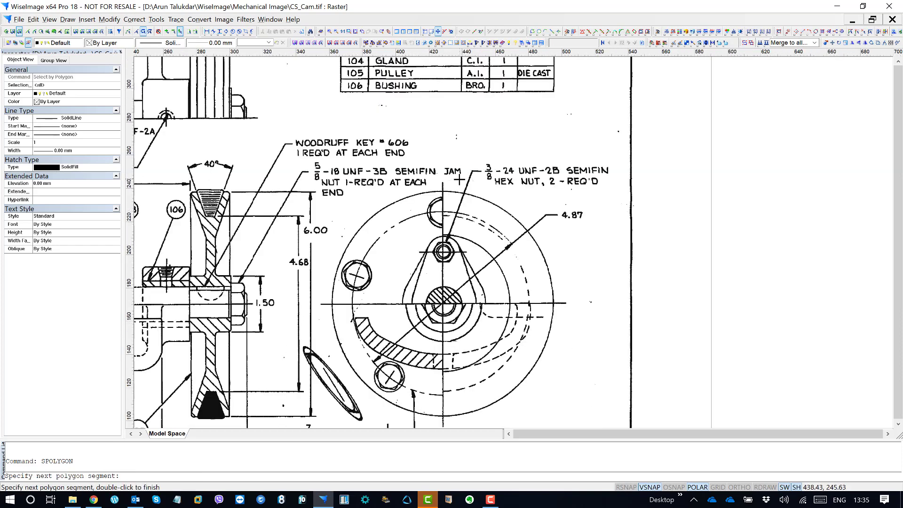
scroll(459, 179, "up", 1)
left_click(460, 175)
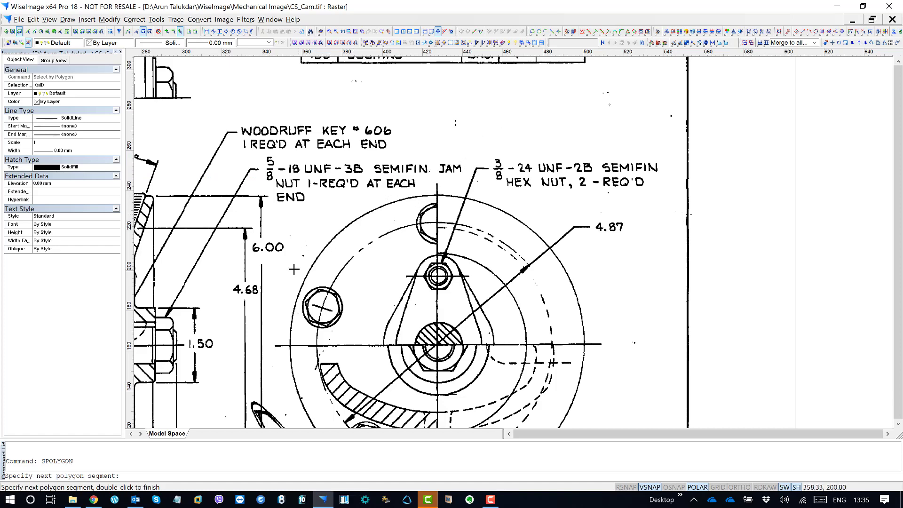
left_click(268, 318)
left_click(267, 351)
middle_click_drag(278, 372, 331, 207)
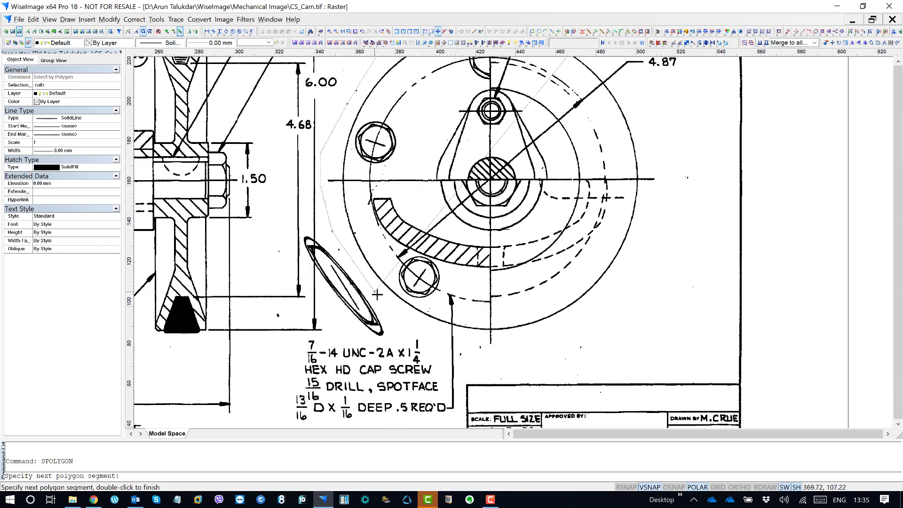
left_click(403, 332)
left_click(344, 335)
left_click(287, 340)
middle_click_drag(270, 399, 312, 251)
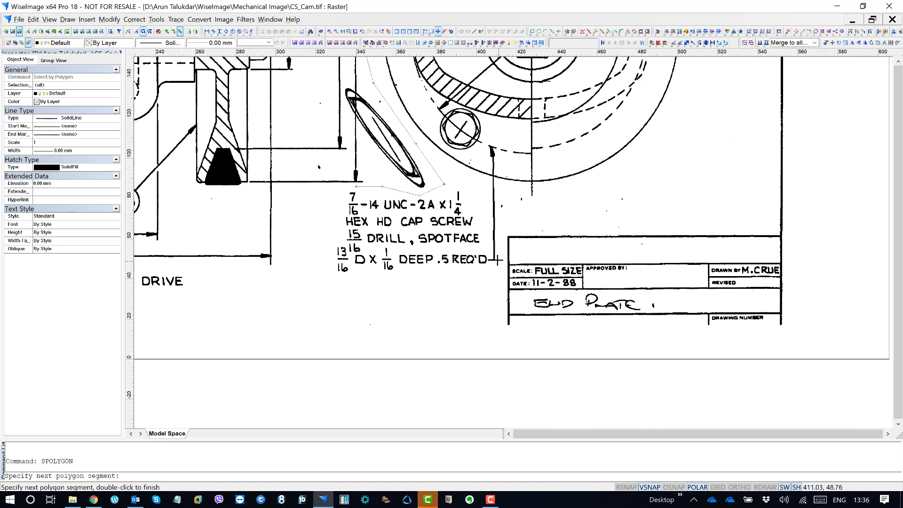
left_click(498, 240)
left_click(522, 200)
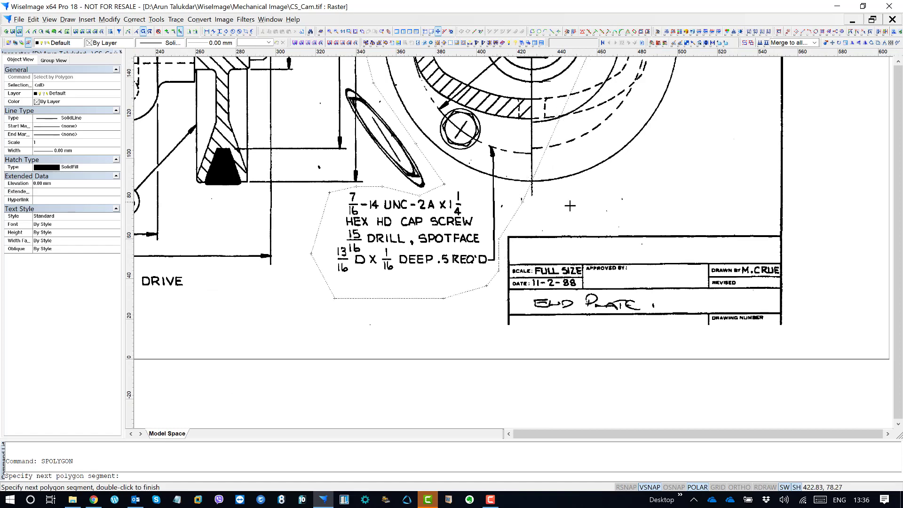
left_click(692, 195)
middle_click_drag(721, 94, 626, 372)
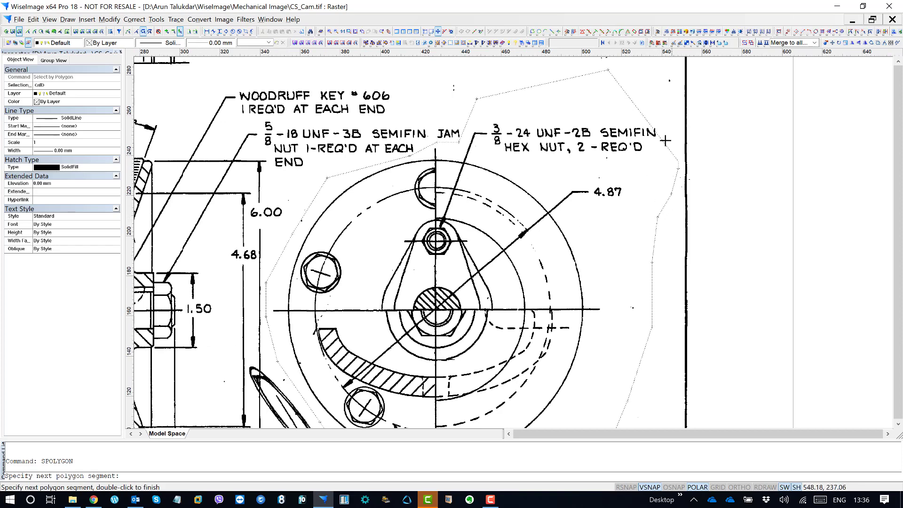
double_click(649, 95)
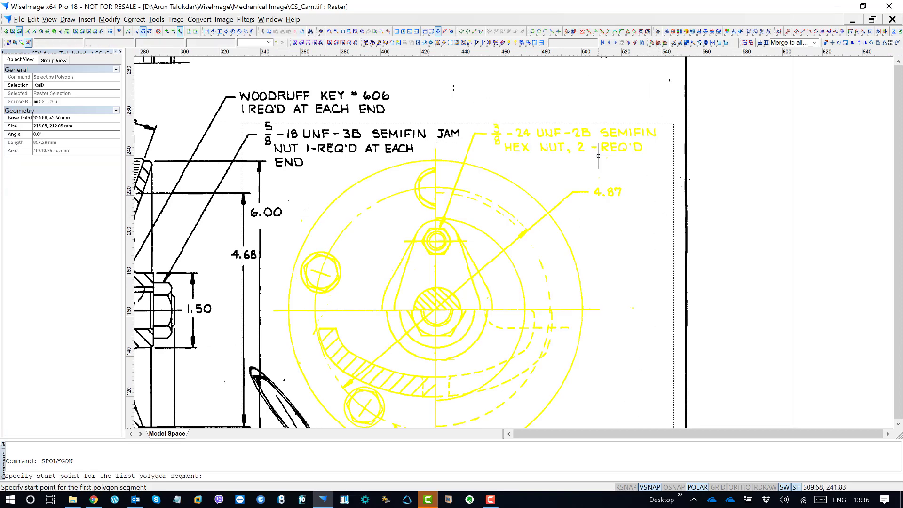
scroll(470, 160, "down", 3)
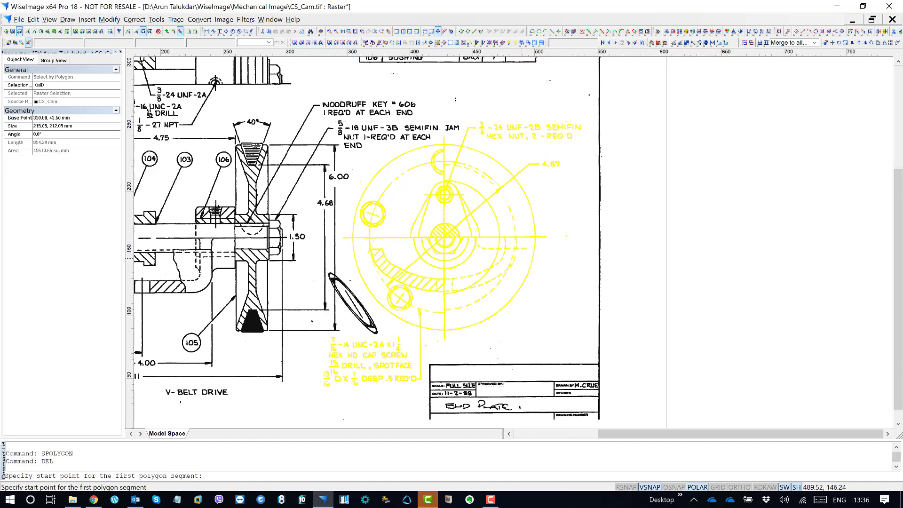
key("Delete")
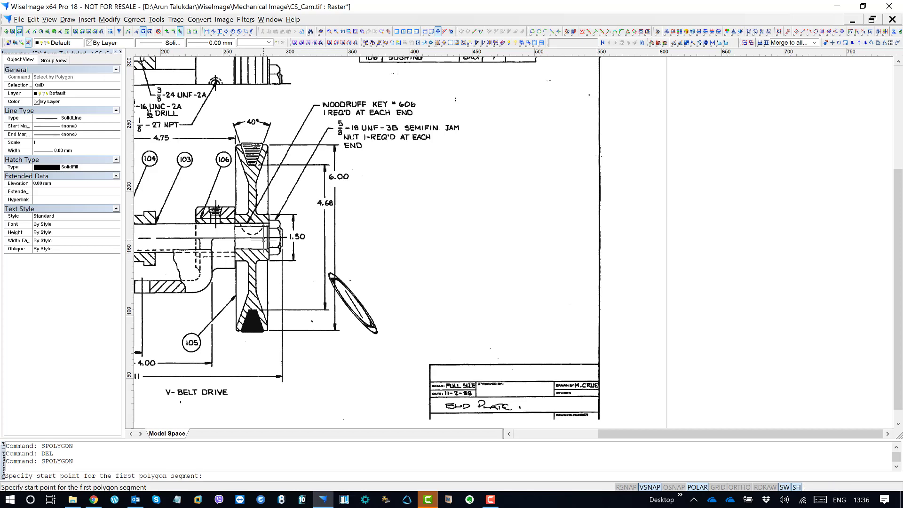
- Switch to CS_Mech.tif, select the circular A-A section with its dimensions by rectangle and cut it to the clipboard
key("ctrl+Tab")
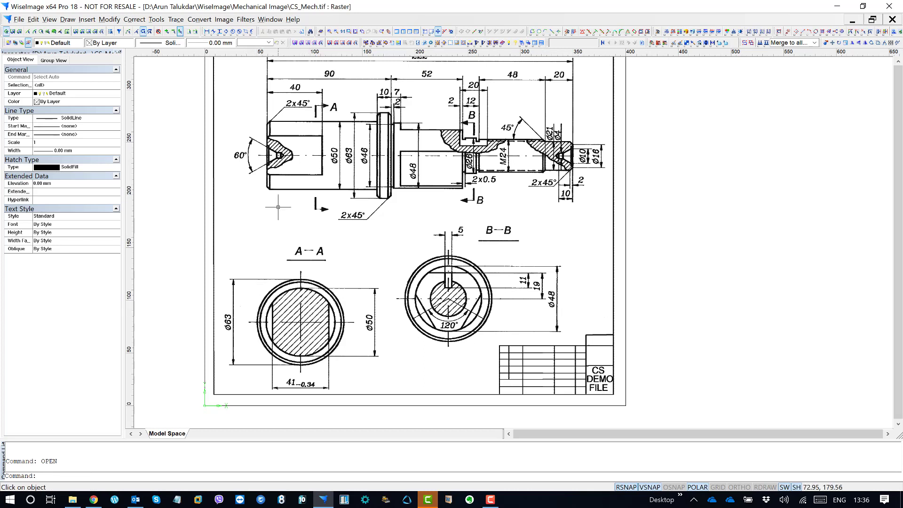
left_click(12, 31)
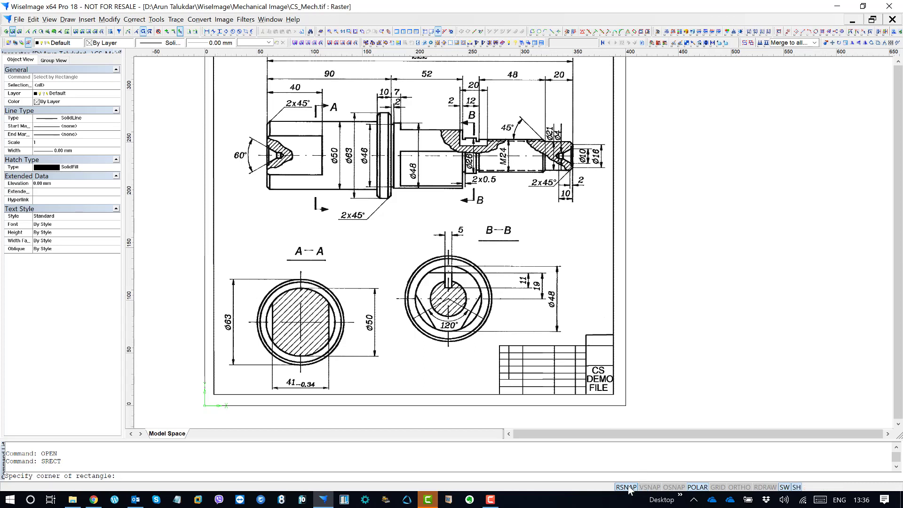
left_click(219, 260)
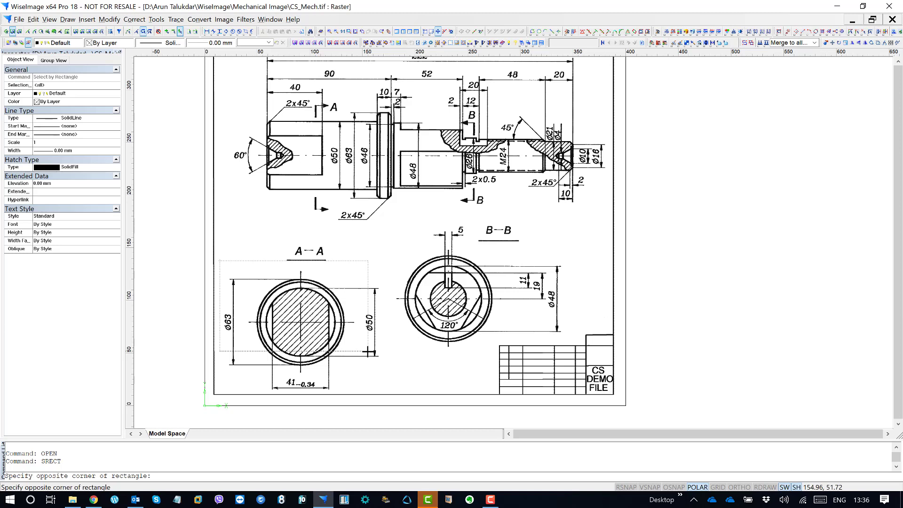
left_click(220, 265)
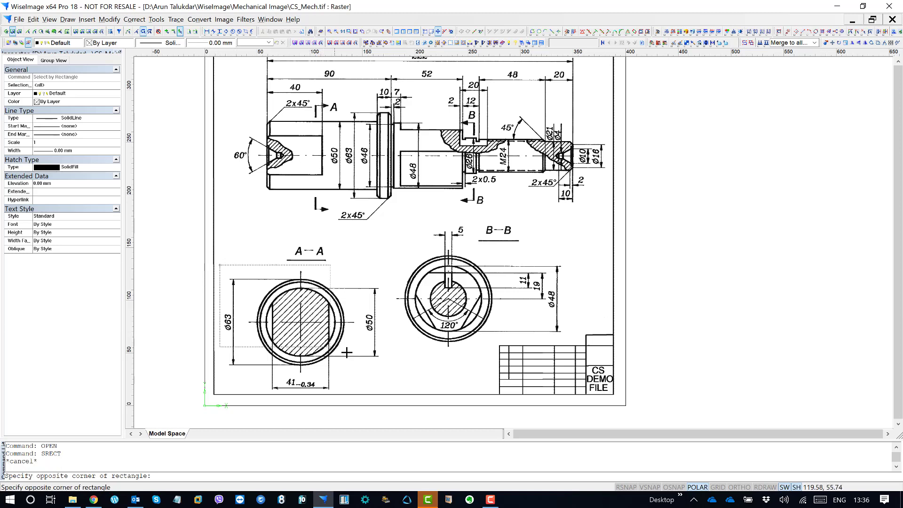
left_click(388, 392)
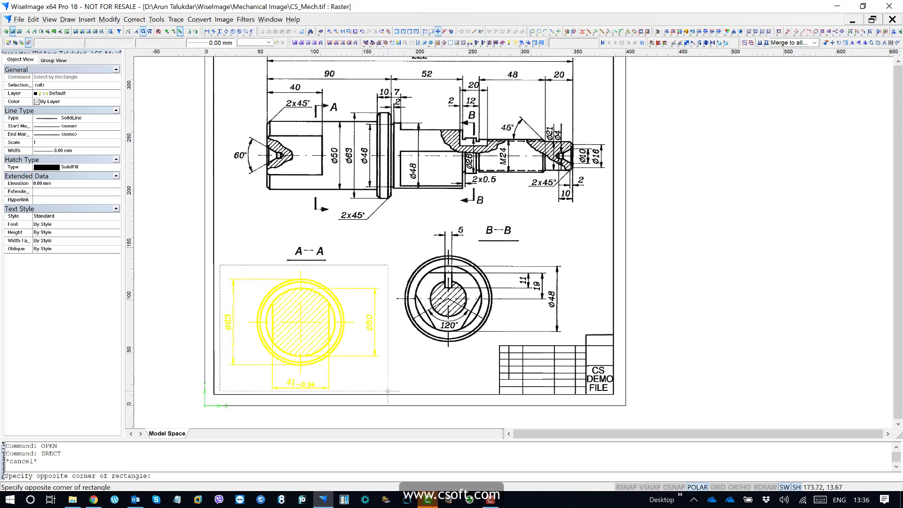
left_click(12, 32)
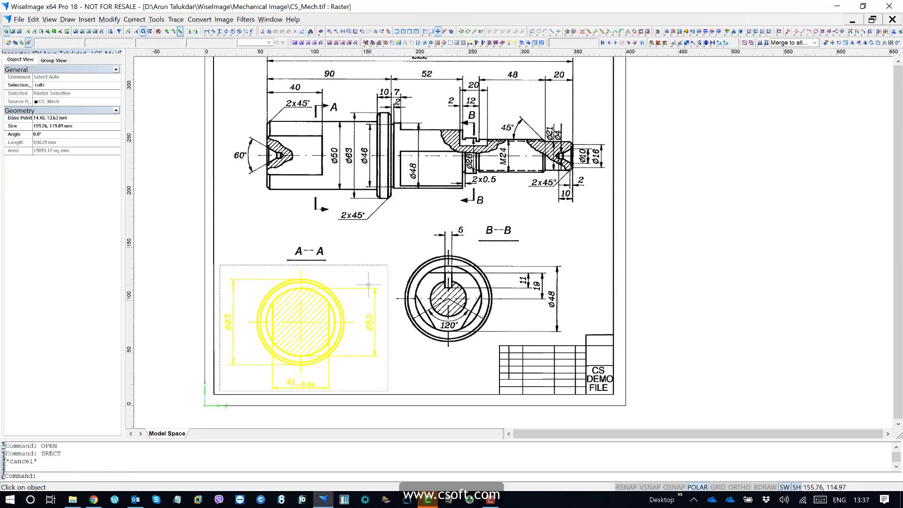
key("ctrl+x")
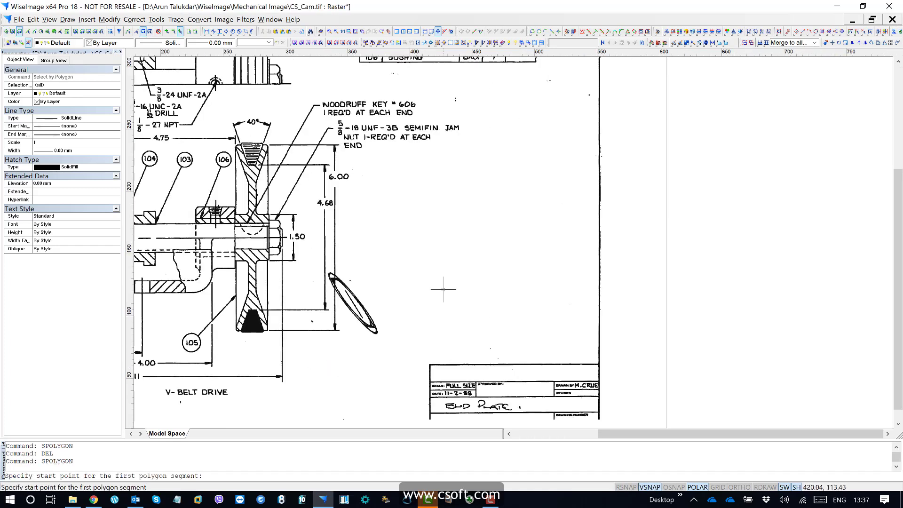
- Paste the A-A section into the cleared area above the title block of CS_Cam.tif and leave polygon selection
key("ctrl+v")
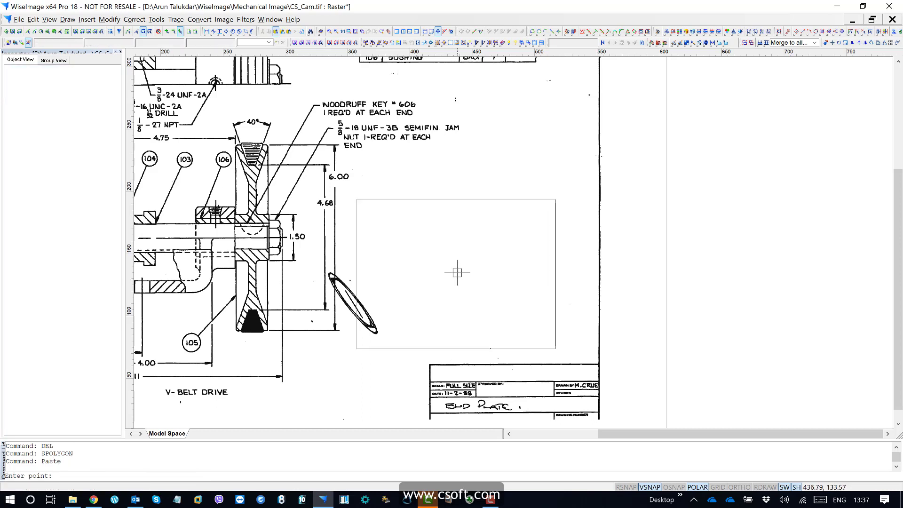
left_click(476, 235)
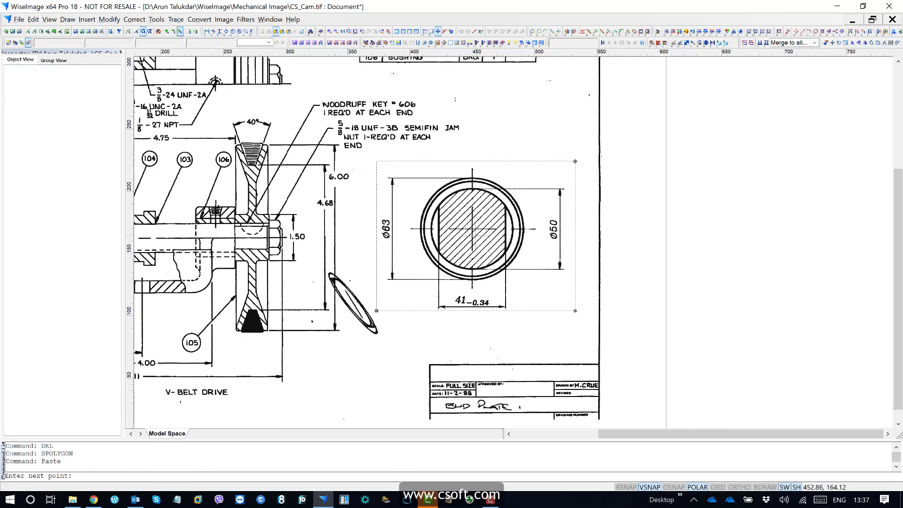
key("Escape")
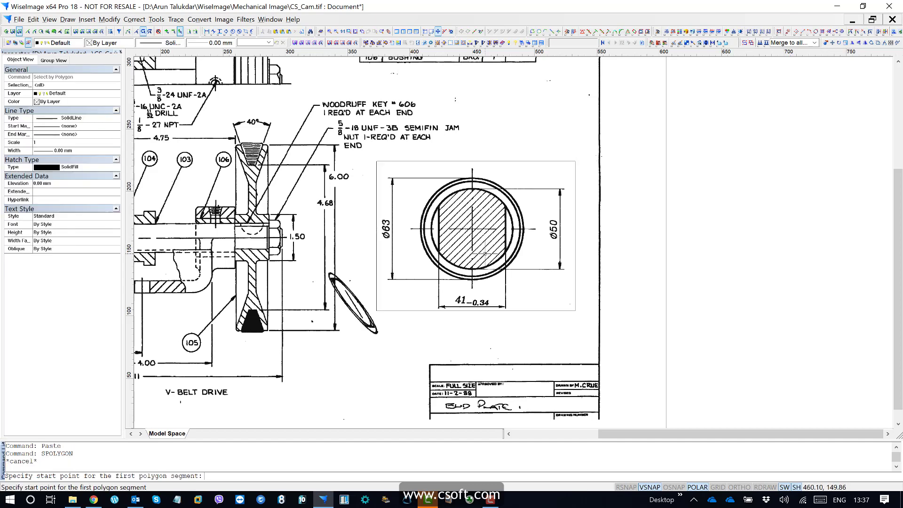
scroll(564, 252, "down", 2)
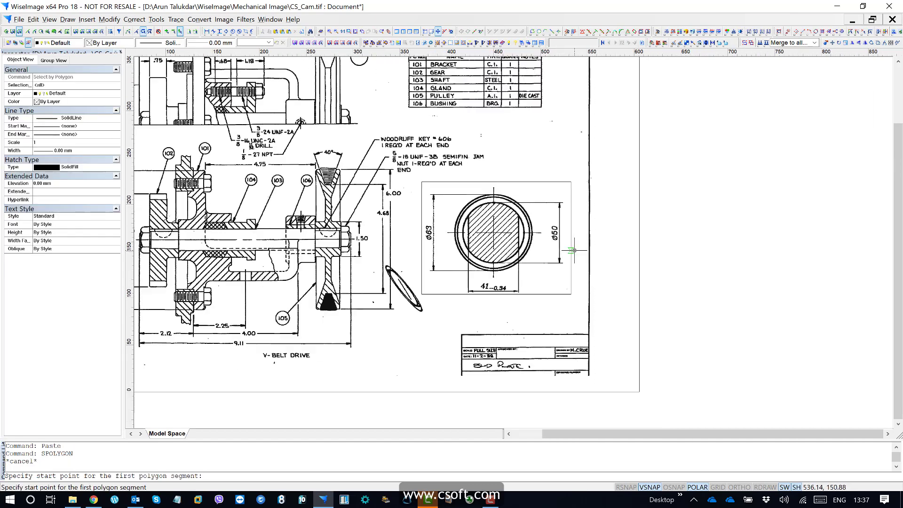
left_click(663, 273)
key("Escape")
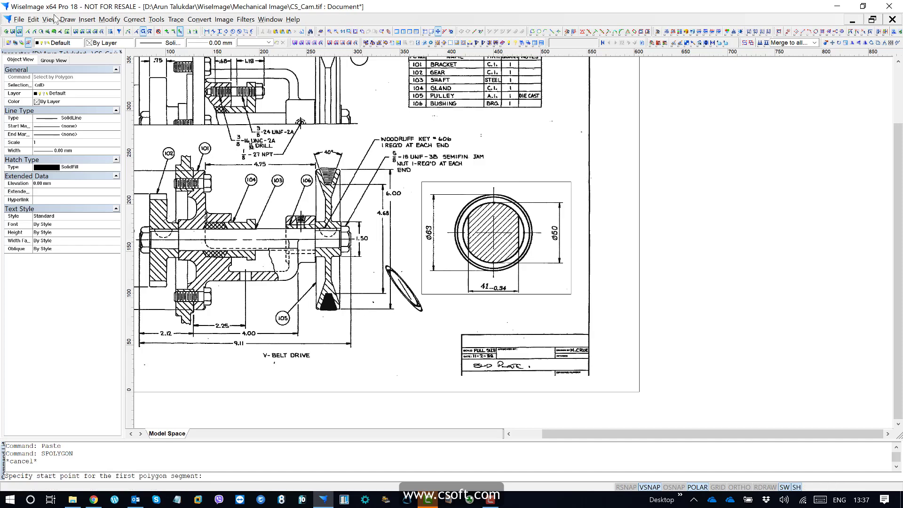
left_click(8, 34)
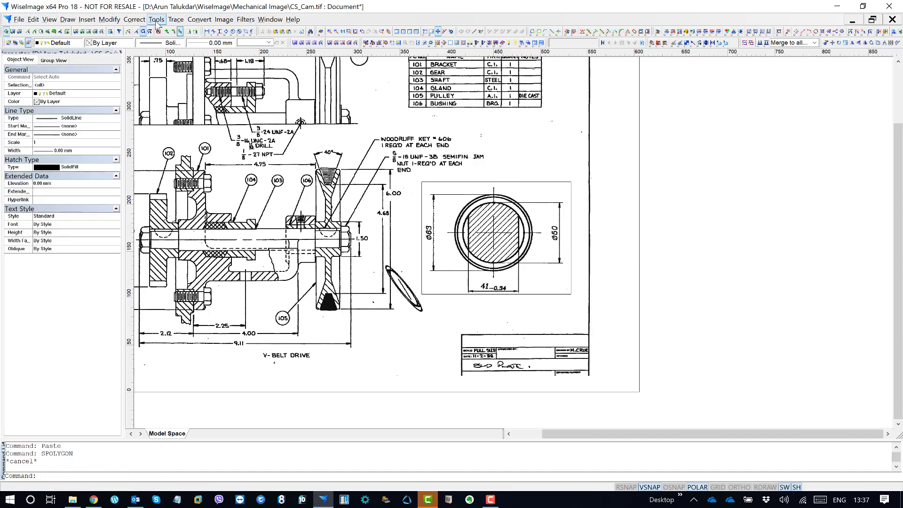
- Set the New Image From Selection preference to Erase selection
left_click(156, 20)
left_click(194, 282)
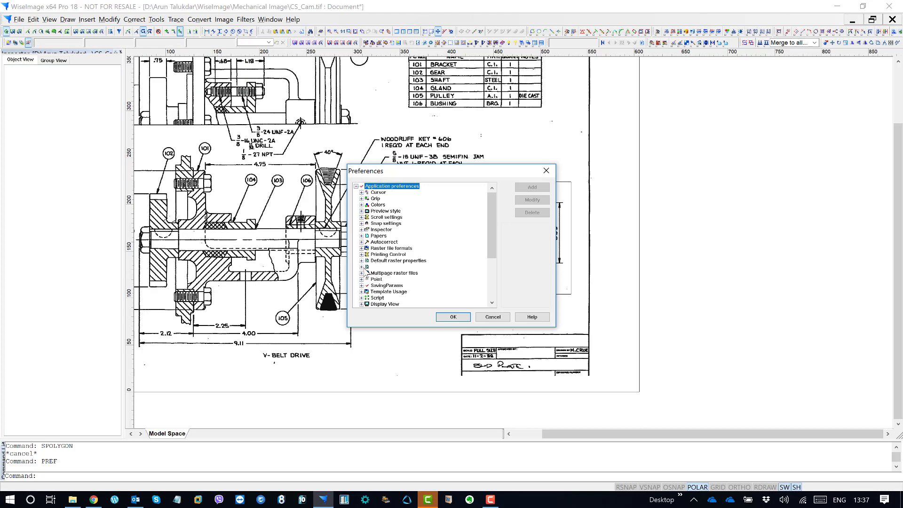
left_click(362, 267)
left_click(373, 280)
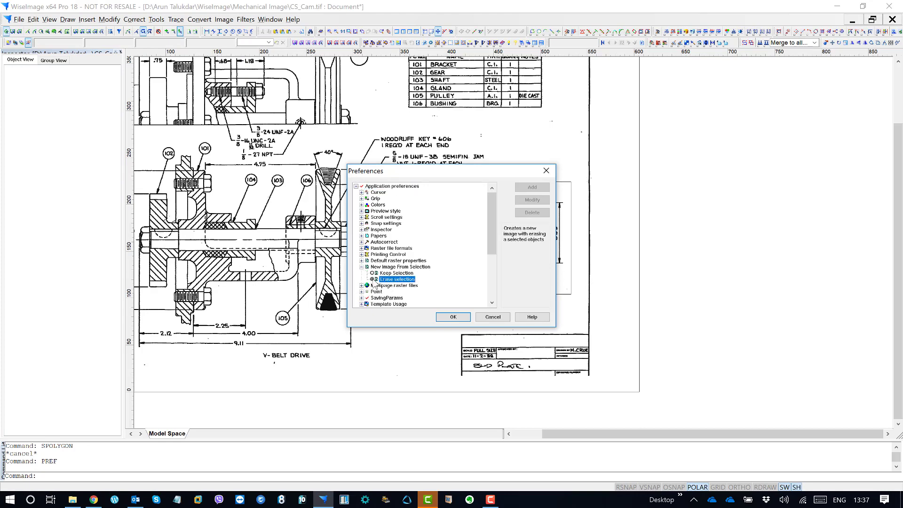
left_click(453, 317)
- Select the base drawing and the pasted section as whole images in vector selection mode and create a new image from the selection
left_click_drag(703, 284, 483, 146)
key("Escape")
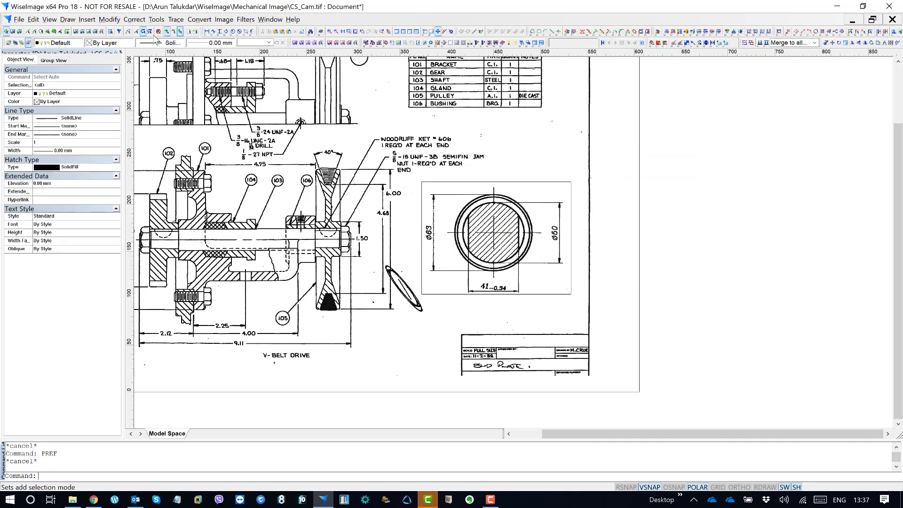
left_click(137, 31)
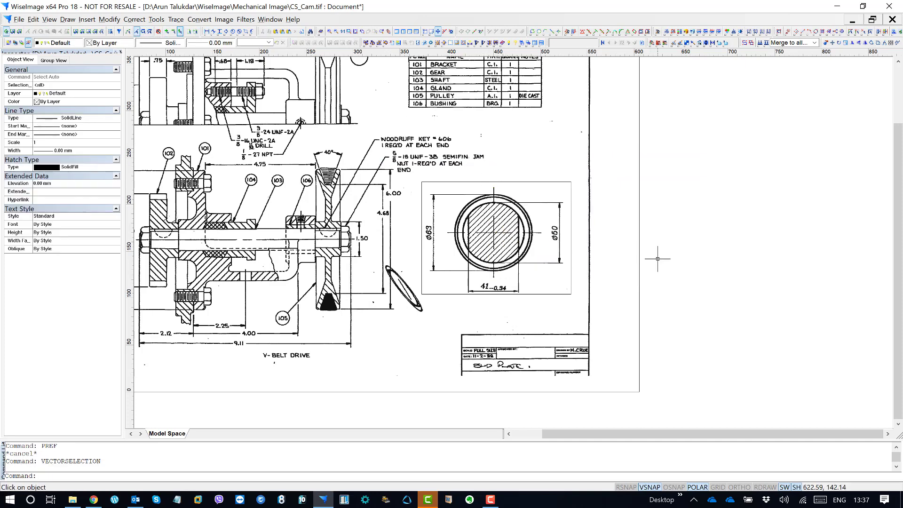
left_click_drag(677, 273, 535, 187)
scroll(595, 226, "down", 2)
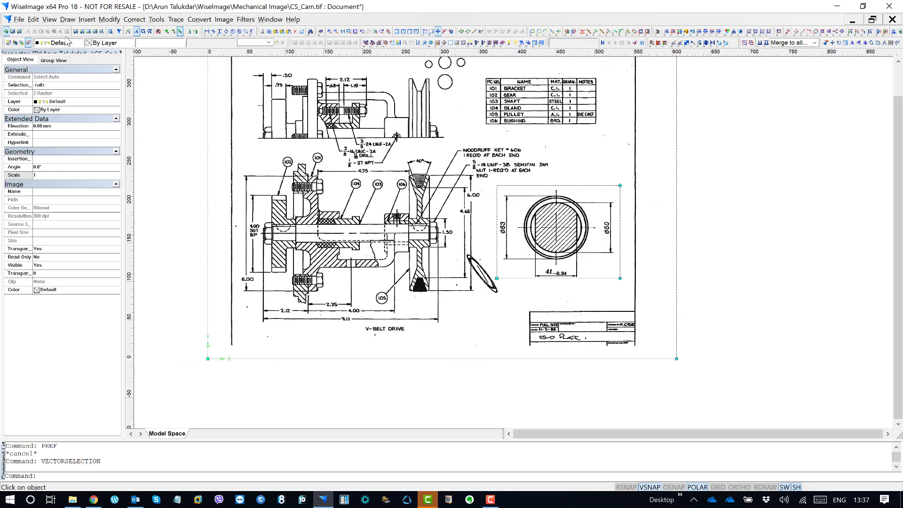
left_click(87, 20)
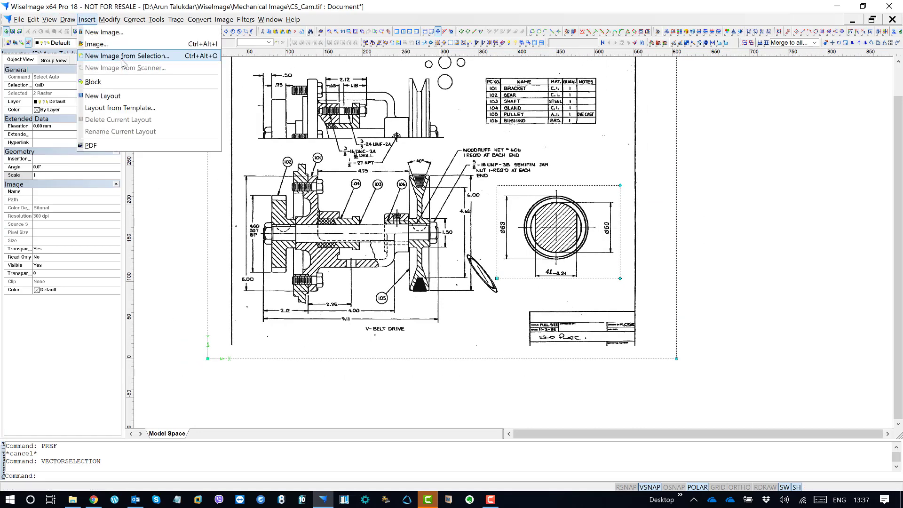
left_click(155, 56)
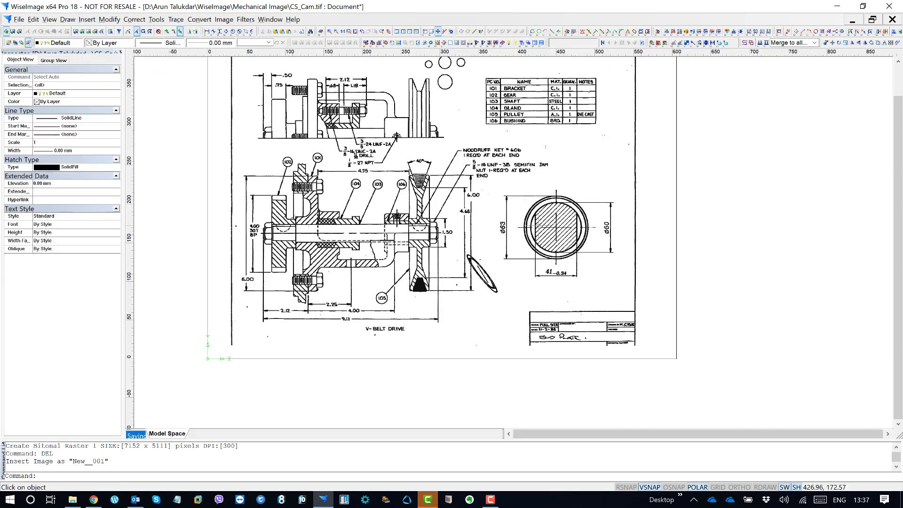
- Inspect the merged drawing around the inserted section, then select the image to check that it is a single raster
scroll(560, 243, "up", 3)
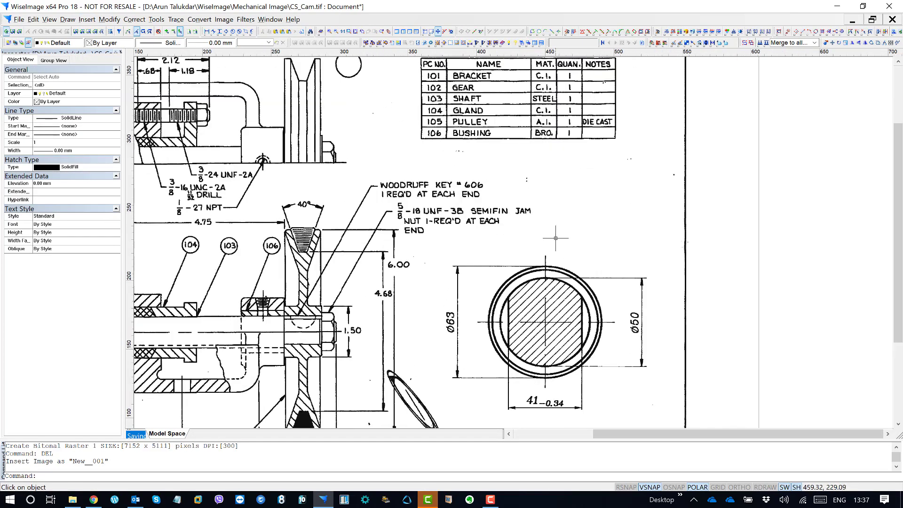
scroll(555, 238, "down", 1)
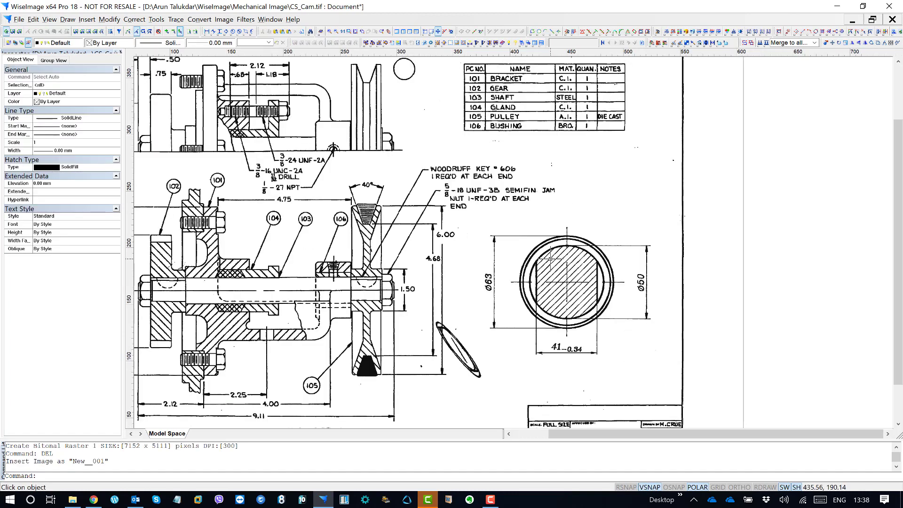
scroll(551, 257, "down", 1)
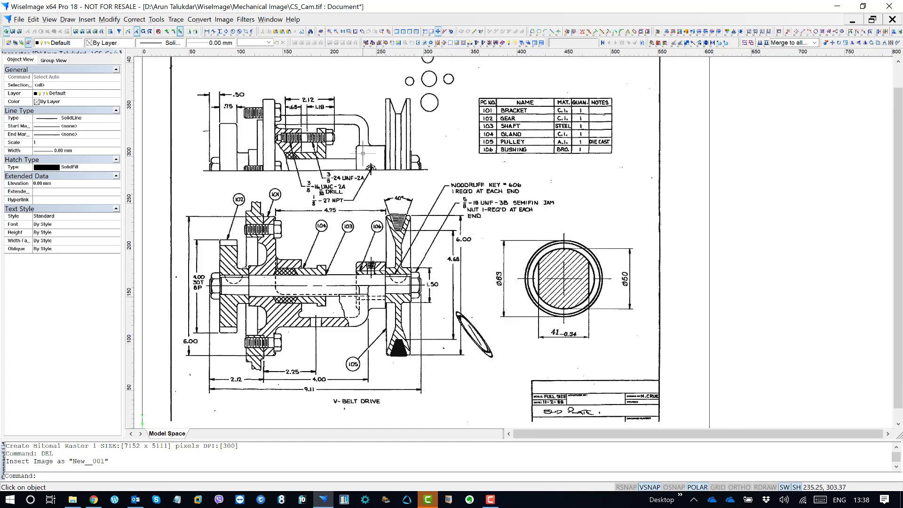
scroll(365, 156, "down", 2)
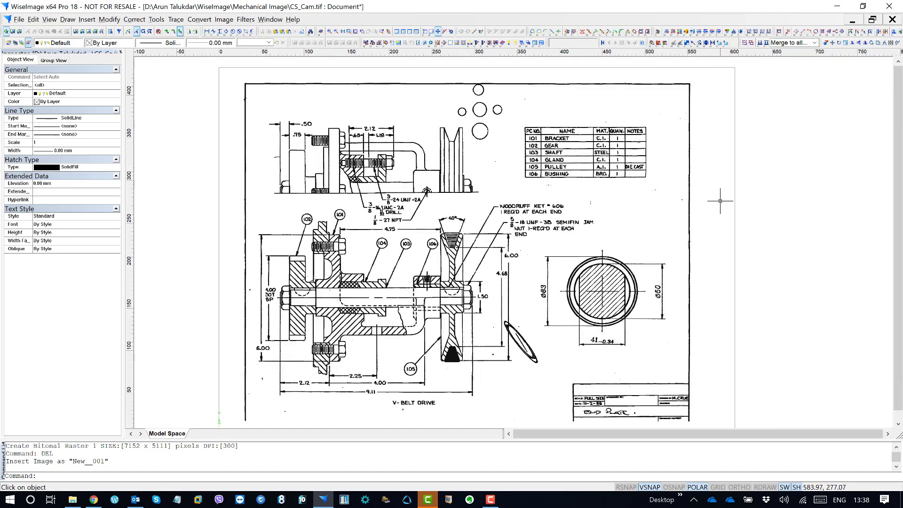
left_click(715, 178)
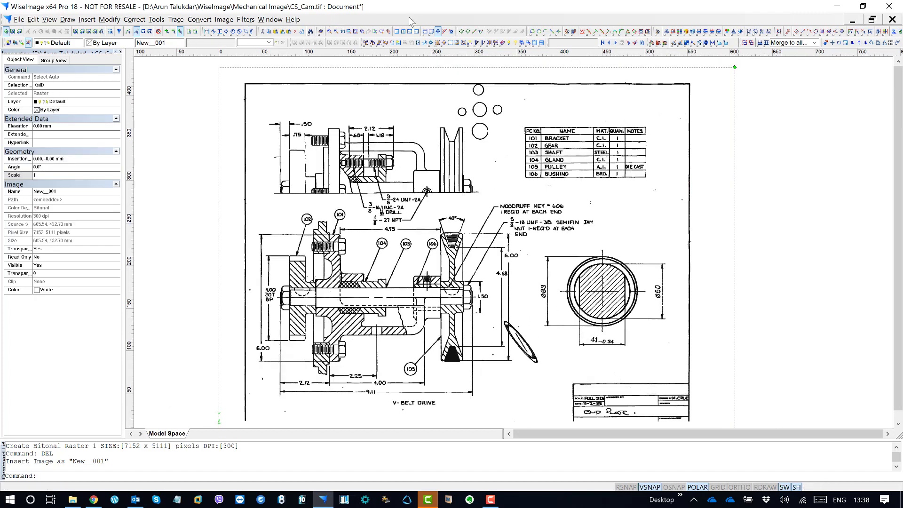
- Deselect the merged image in CS_Cam.tif and switch to the CS_Mech.tif drawing
middle_click_drag(505, 296, 434, 260)
key("Escape")
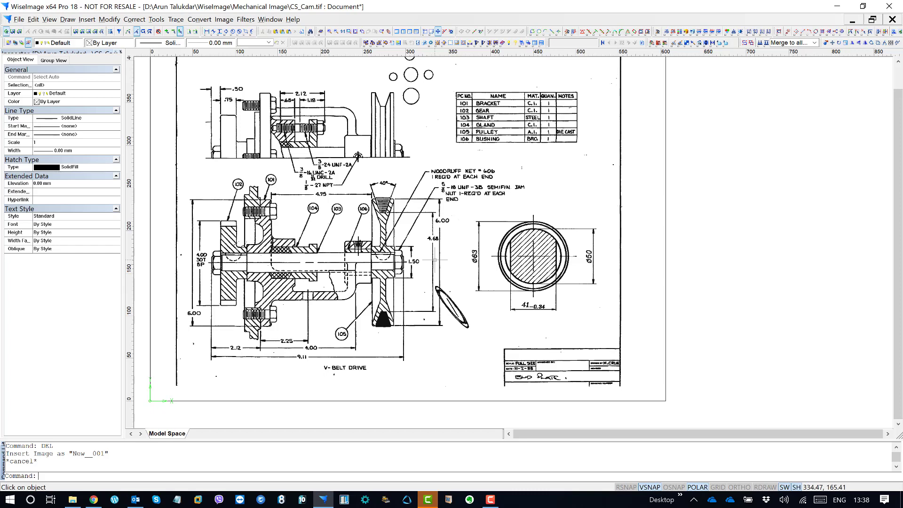
scroll(436, 259, "down", 1)
key("ctrl+Tab")
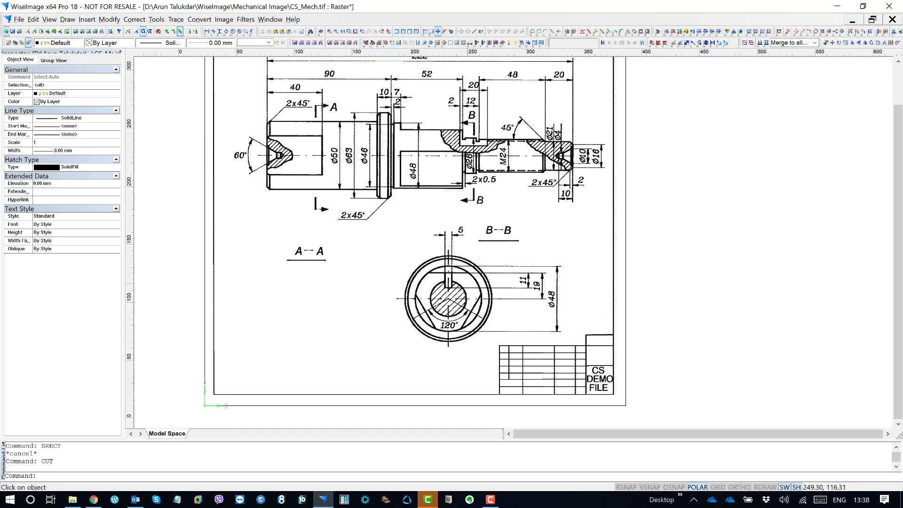
- Select section B-B with its label and dimensions using a polygon raster selection, then leave polygon selection
scroll(467, 283, "up", 1)
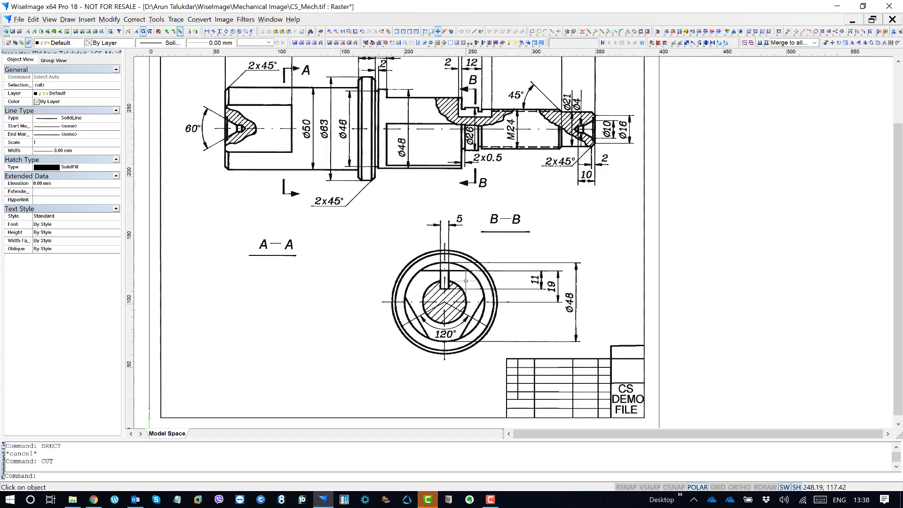
left_click(28, 42)
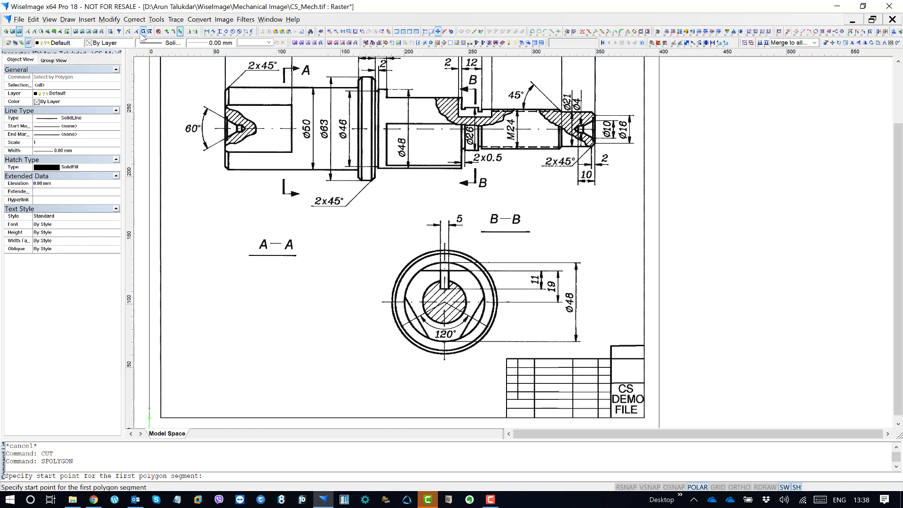
left_click(379, 231)
left_click(426, 205)
left_click(616, 278)
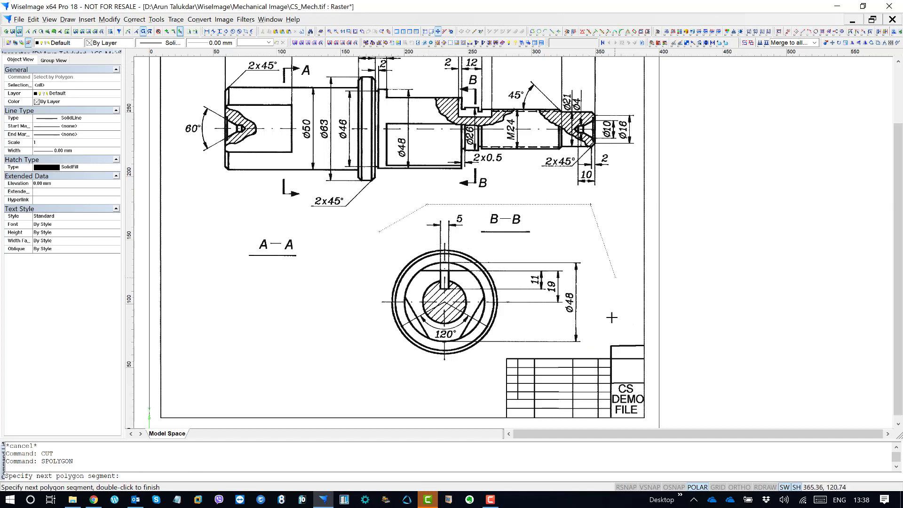
left_click(604, 326)
left_click(593, 351)
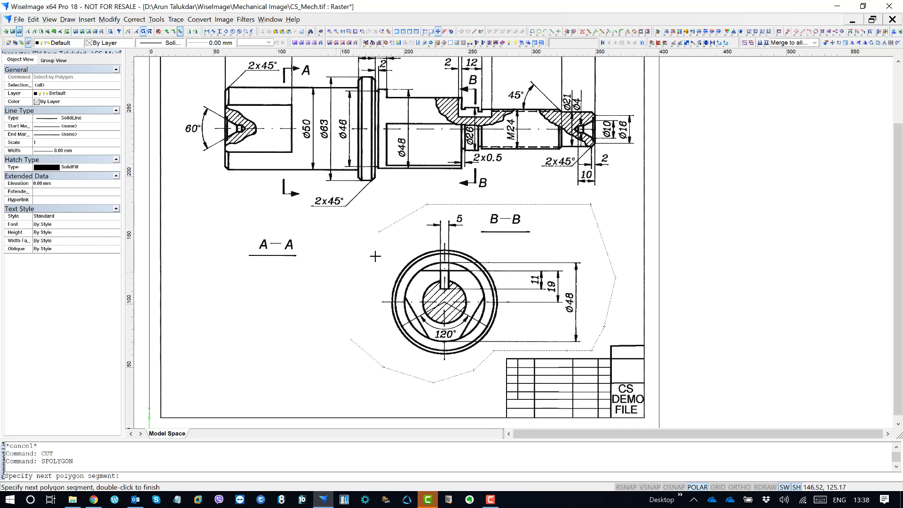
double_click(383, 254)
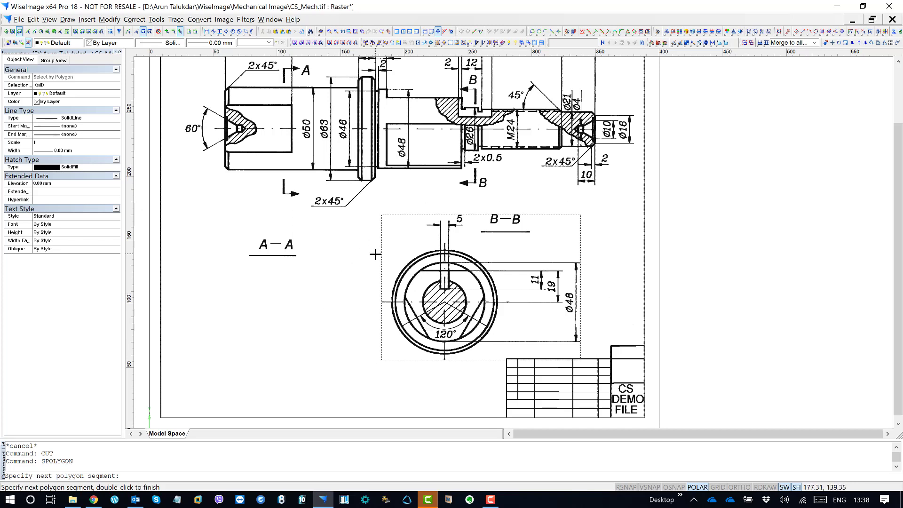
left_click(9, 43)
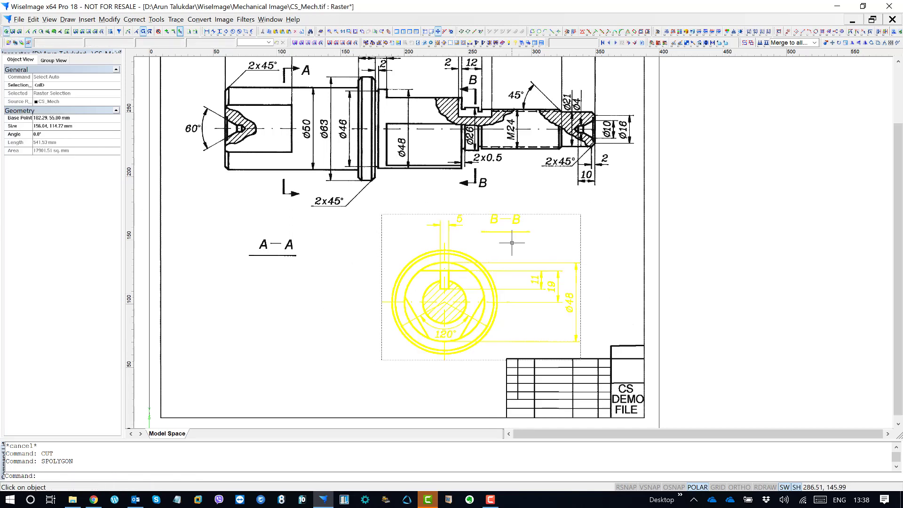
middle_click_drag(512, 252, 402, 232)
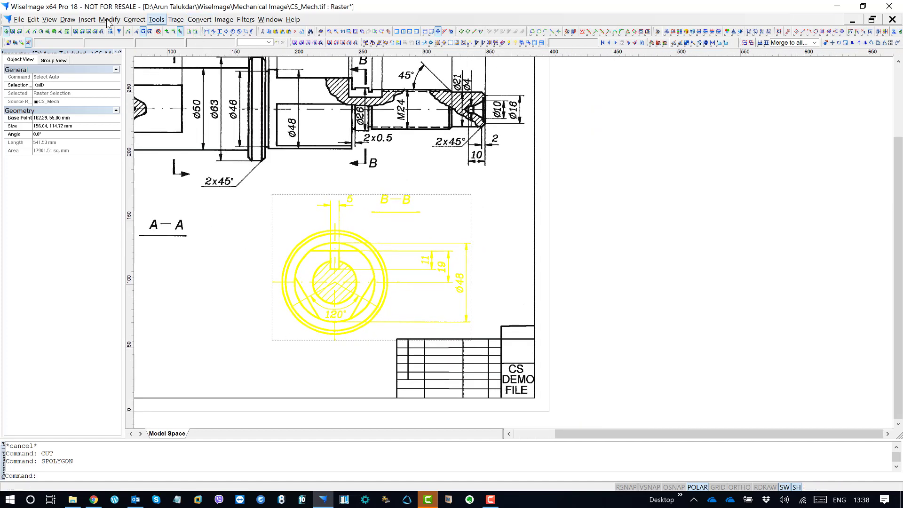
left_click(87, 20)
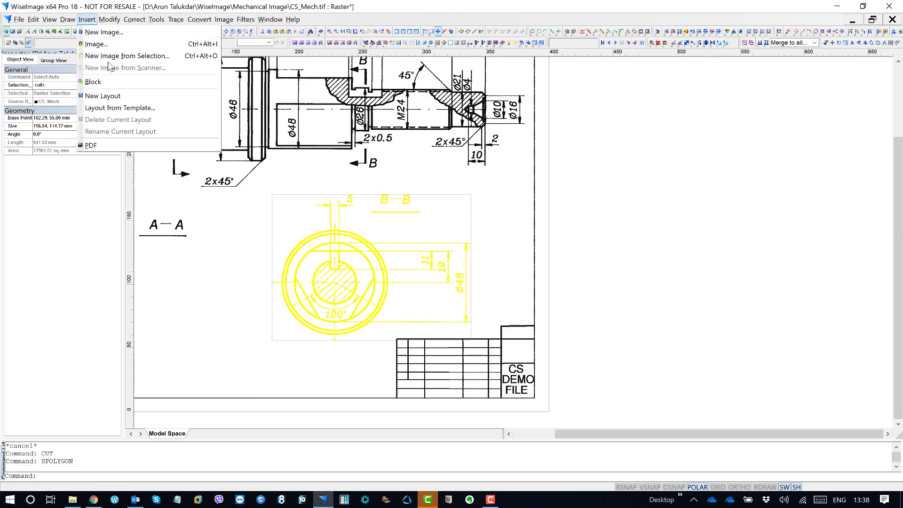
left_click(96, 43)
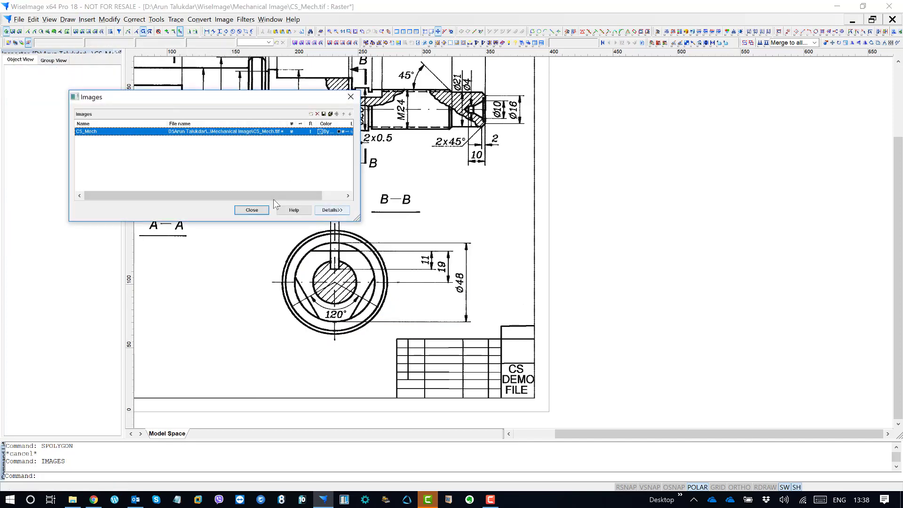
left_click(351, 97)
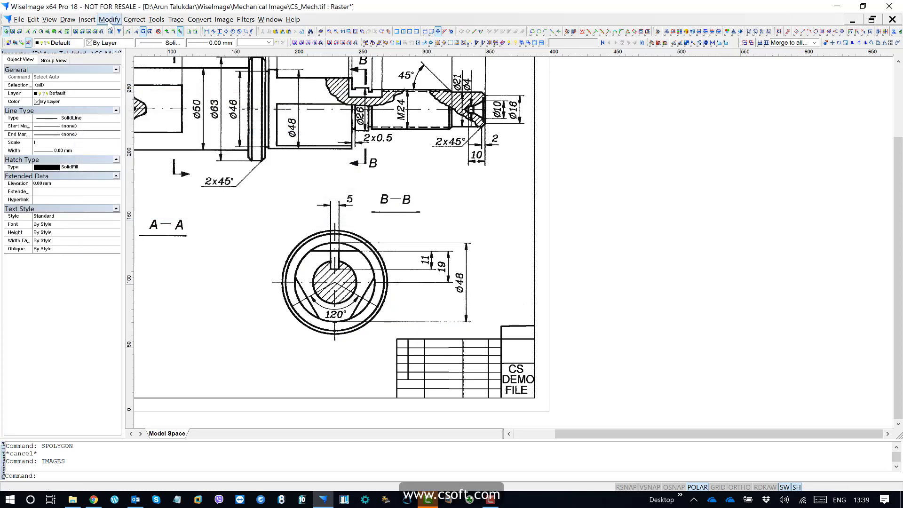
- Create a new image from selection out of the whole CS_Mech drawing and end the command
left_click(85, 21)
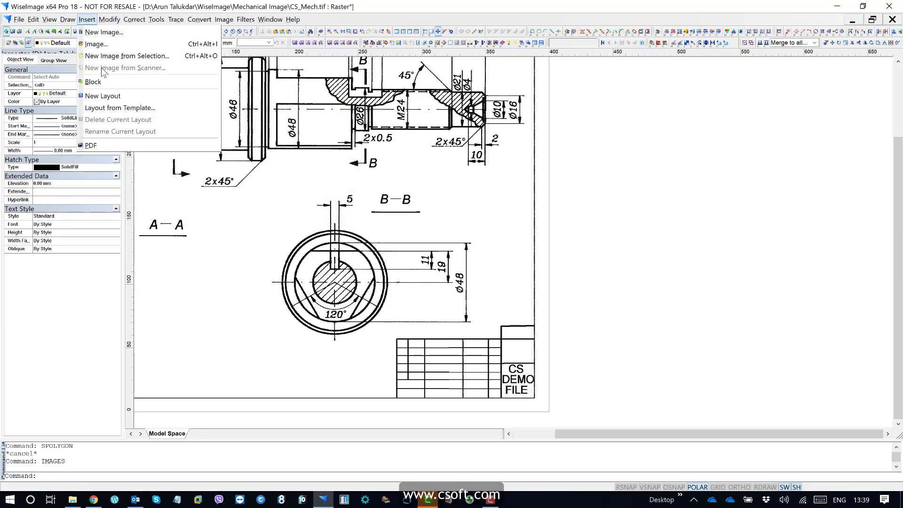
left_click(135, 57)
key("Escape")
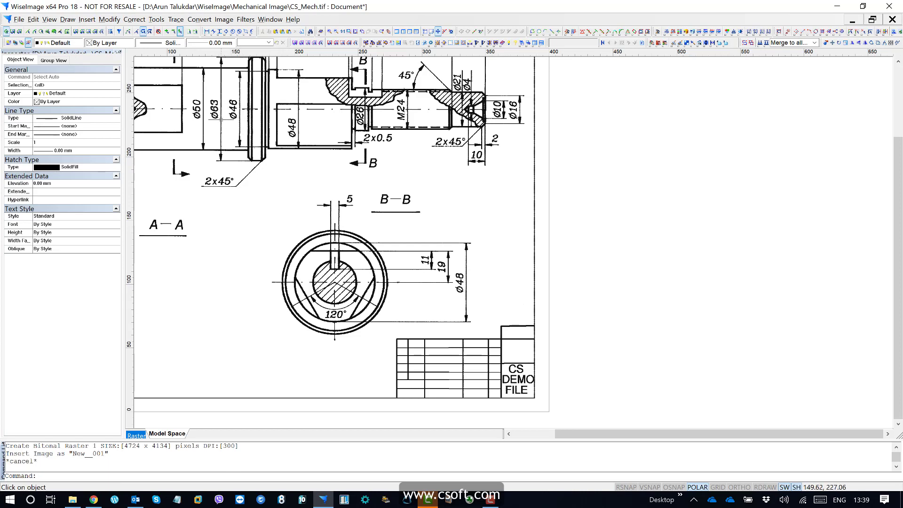
- Enclose section B-B, its label and its dimensions in a polygon selection clear of the title block, and return to automatic selection
left_click(19, 32)
left_click(232, 248)
left_click(282, 189)
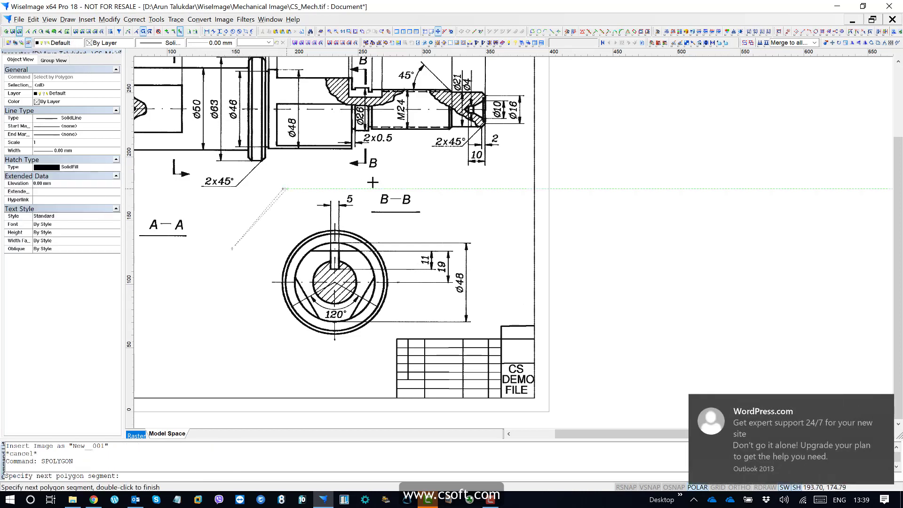
left_click(399, 183)
left_click(454, 190)
left_click(498, 271)
left_click(484, 305)
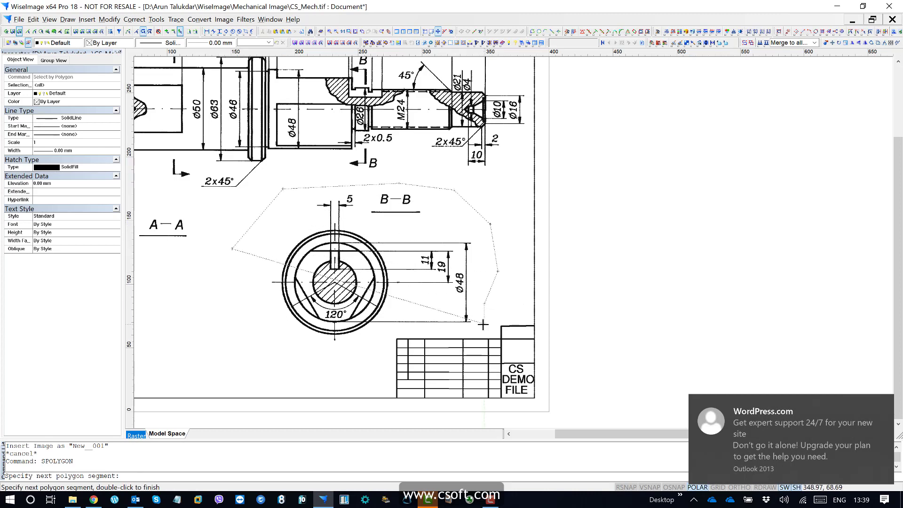
left_click(485, 325)
left_click(469, 329)
left_click(433, 331)
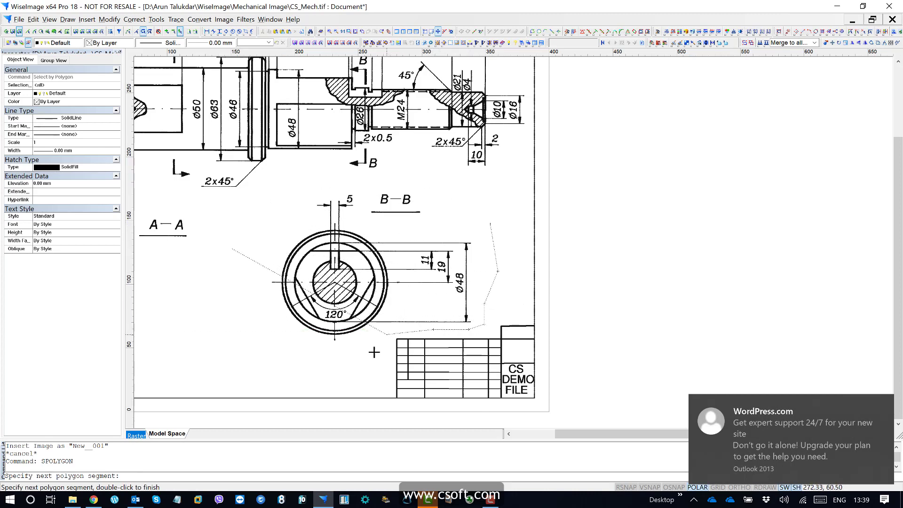
left_click(386, 335)
double_click(232, 303)
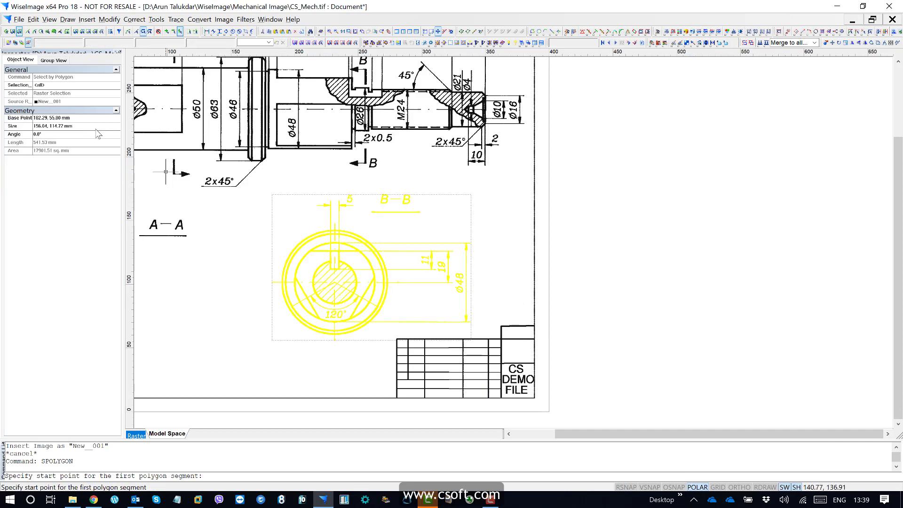
left_click(7, 32)
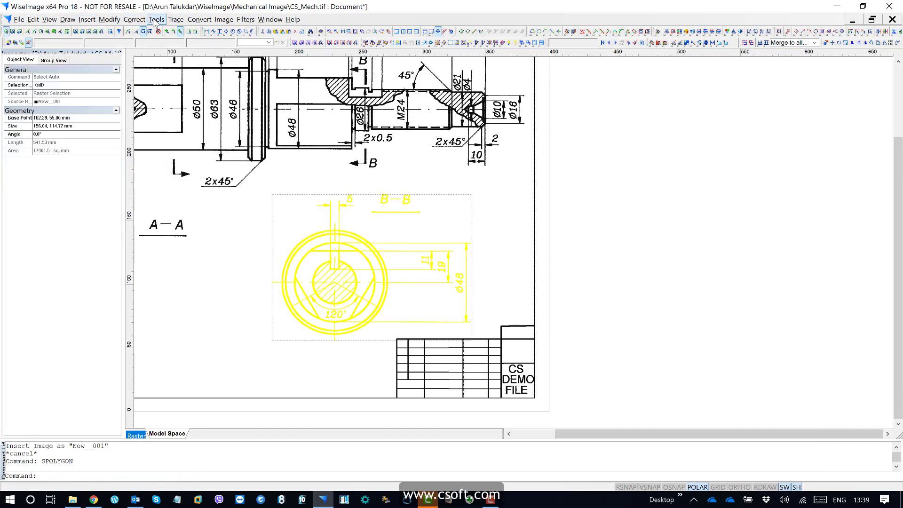
- Create a new image from the selected section B-B
left_click(87, 19)
left_click(112, 56)
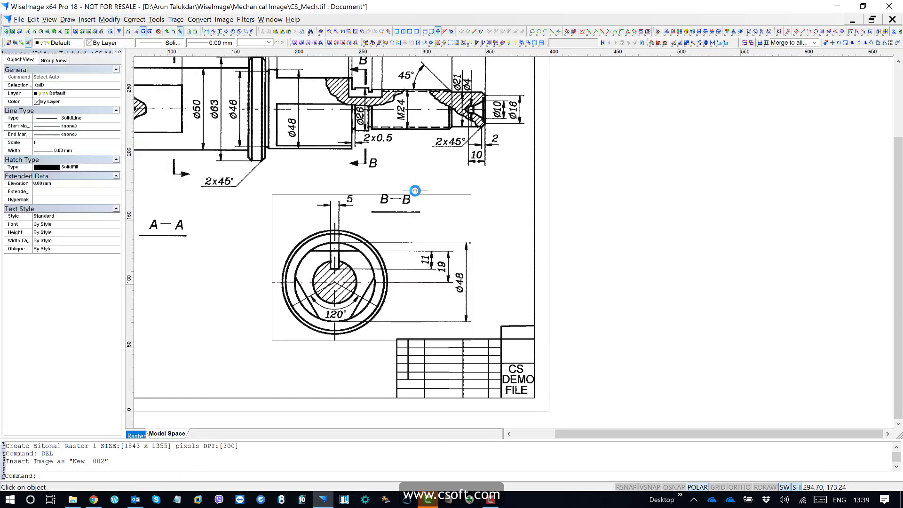
key("Escape")
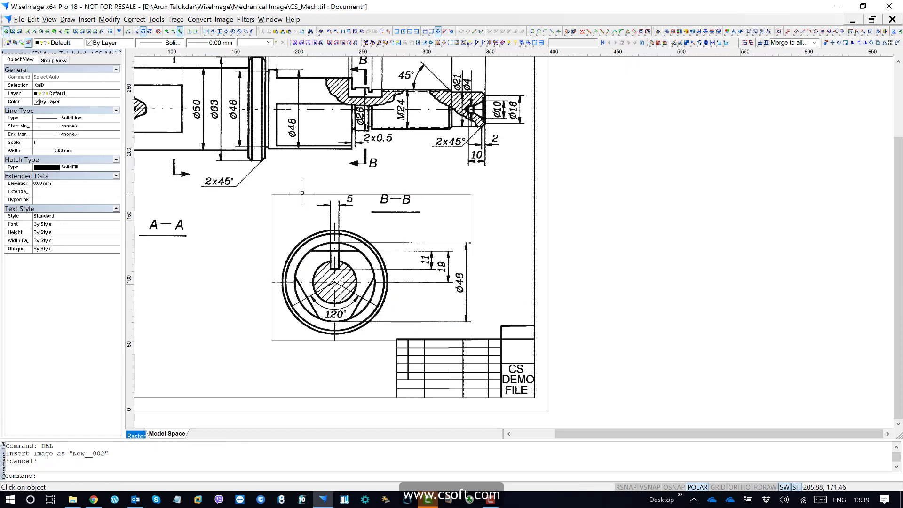
- Switch to vector selection mode, select the separate section B-B image and move it to the empty area beside the sheet
left_click(136, 31)
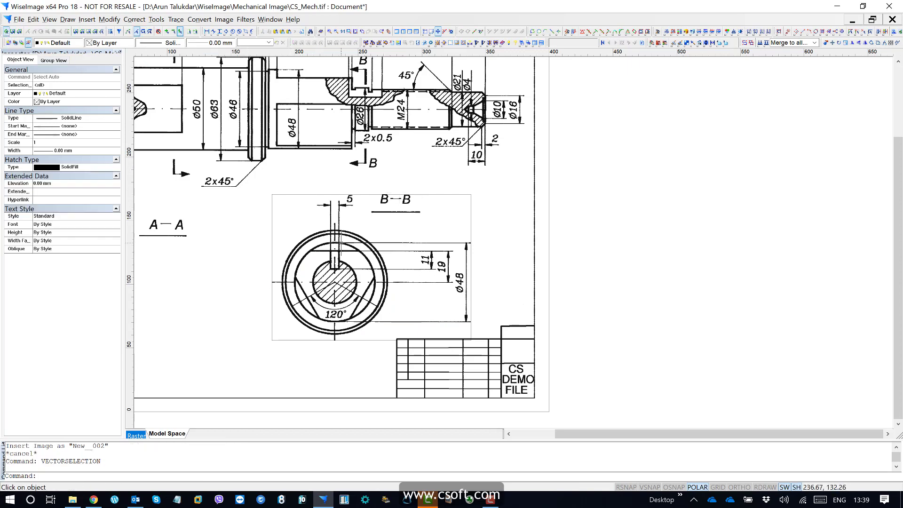
left_click(306, 195)
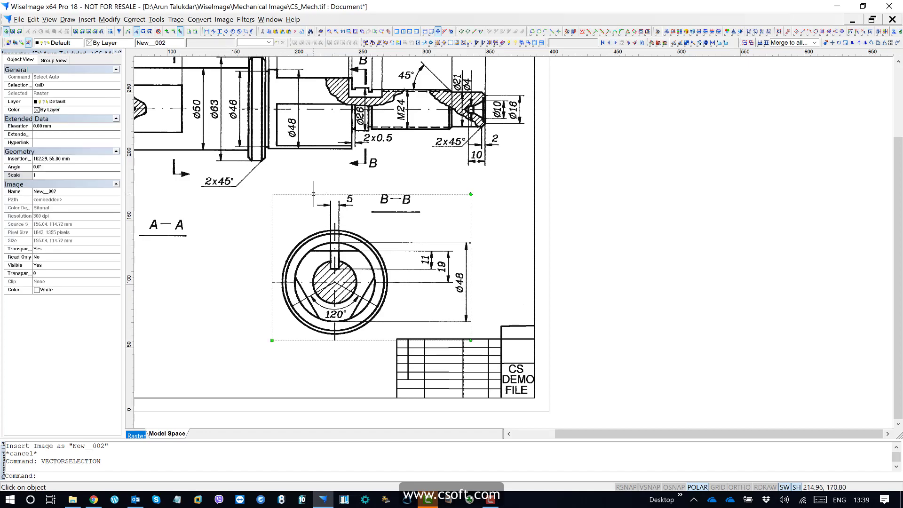
mouse_move(644, 177)
left_mouse_down()
mouse_move(690, 171)
mouse_move(631, 171)
left_mouse_up()
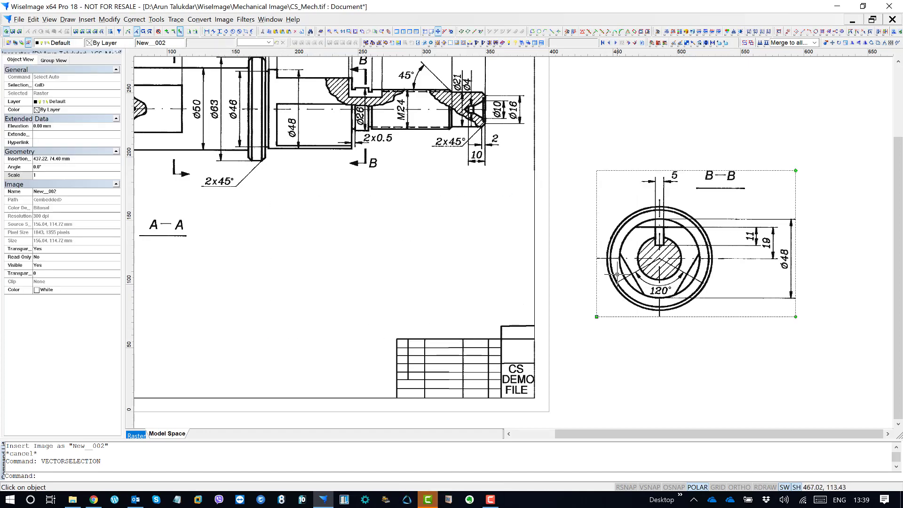
scroll(485, 262, "right", 3)
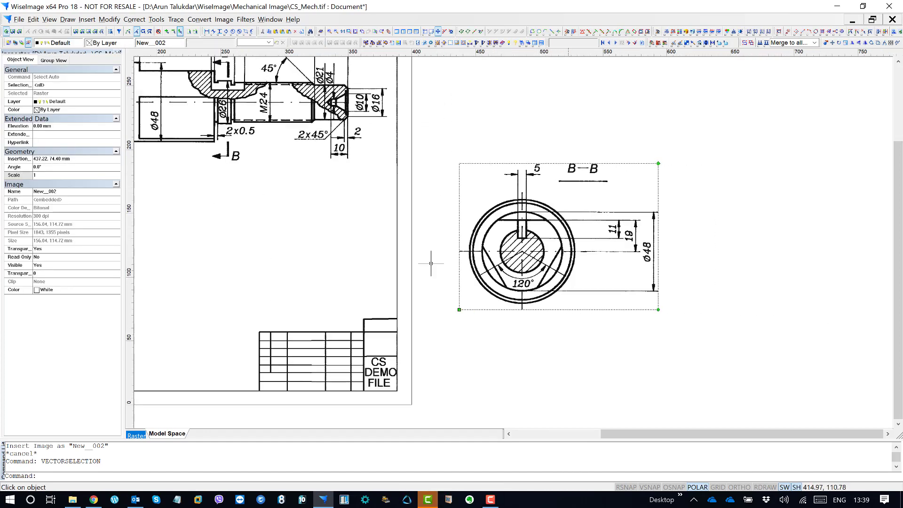
- Open the document's image list, move it clear and examine the CS_Mech entry and the embedded images
left_click(15, 42)
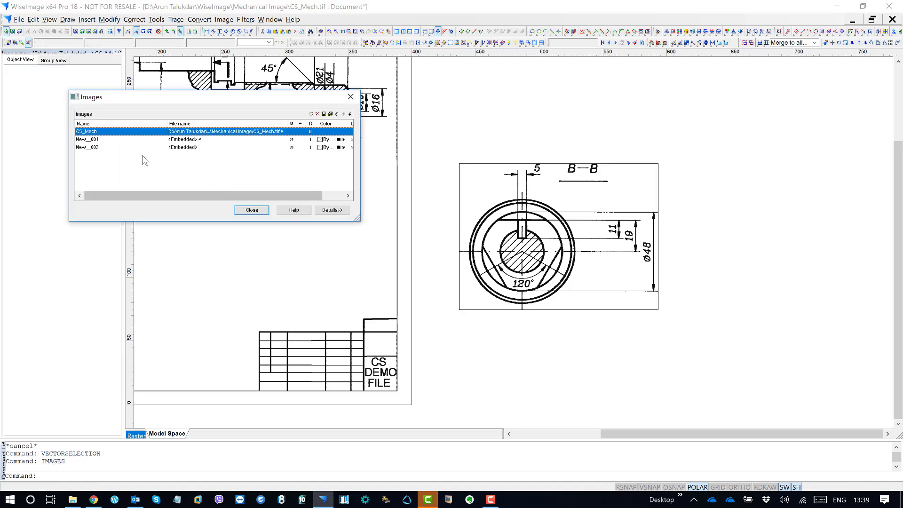
key("Escape")
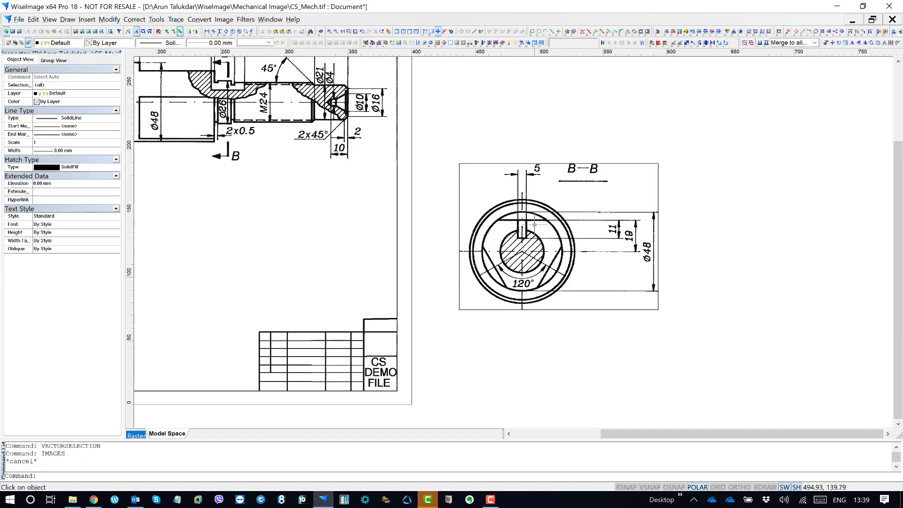
key("Return")
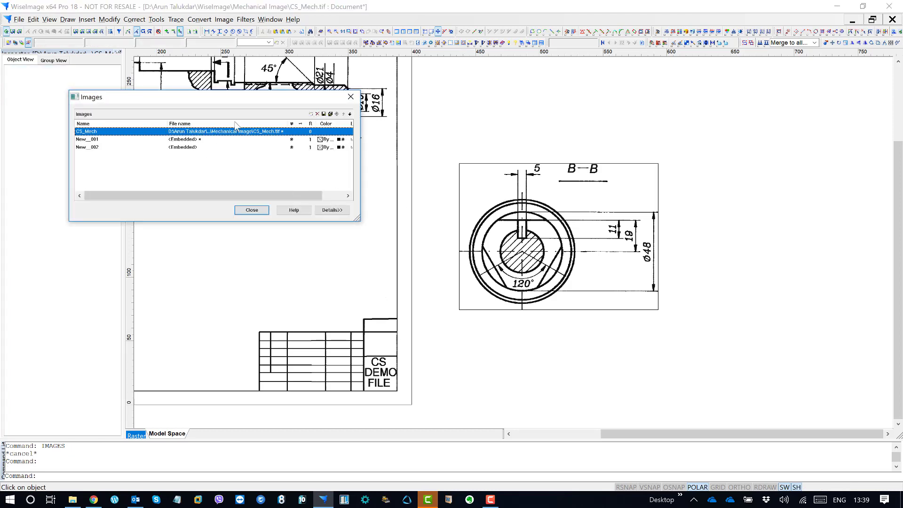
left_click_drag(233, 100, 433, 96)
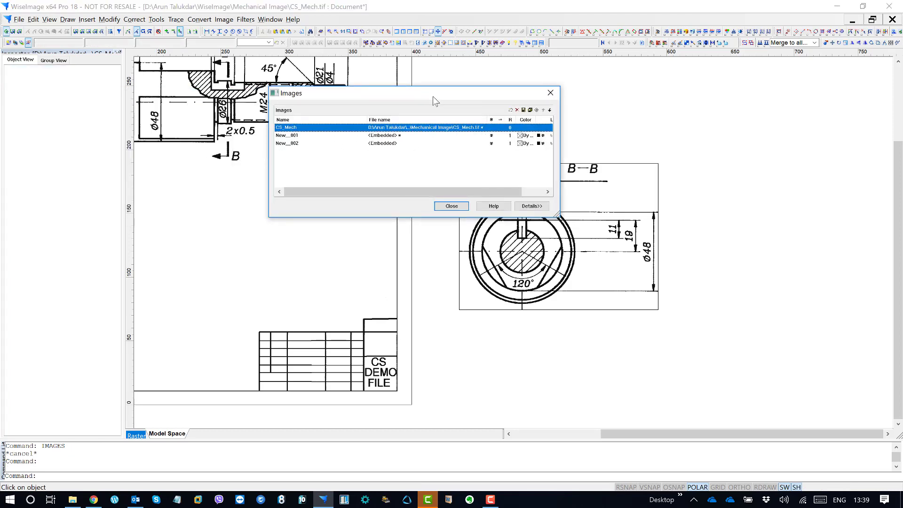
left_click(386, 136)
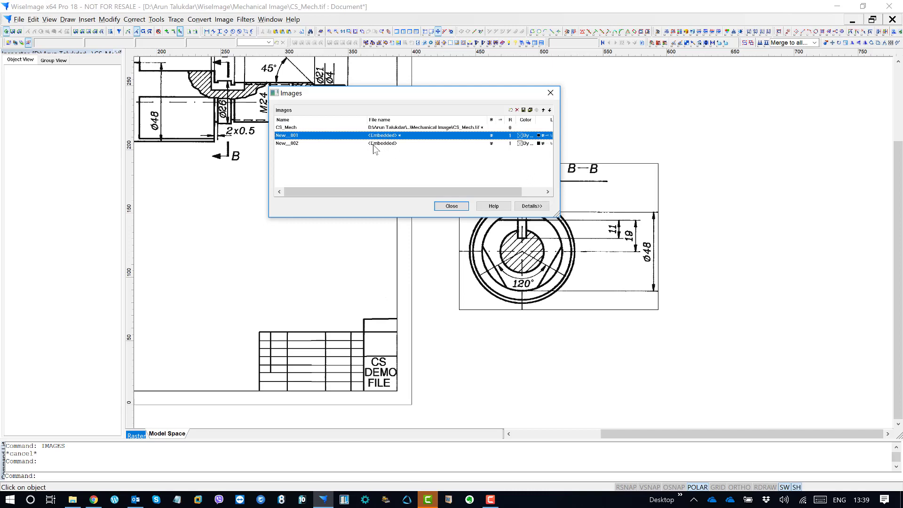
- Save the embedded section B-B image New__002 as the TIFF file New__002.tif and close the image list
left_click(304, 143)
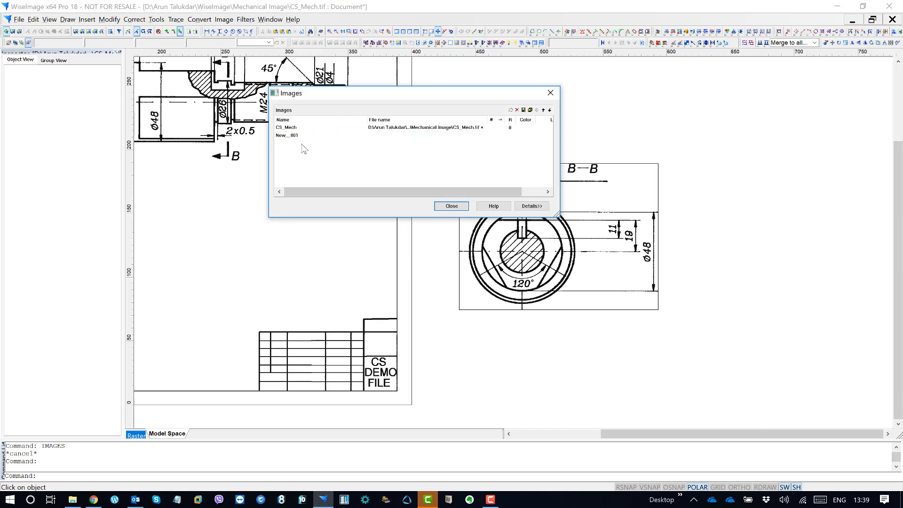
left_click(527, 109)
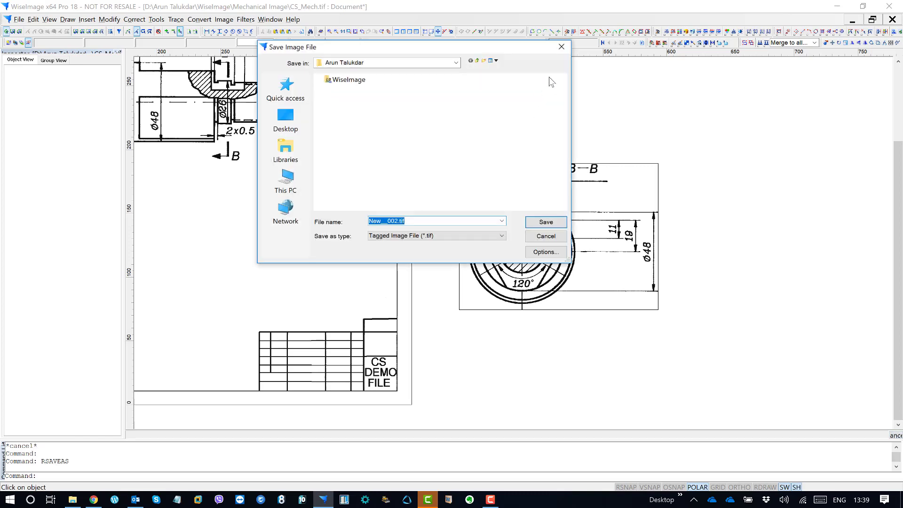
left_click(561, 46)
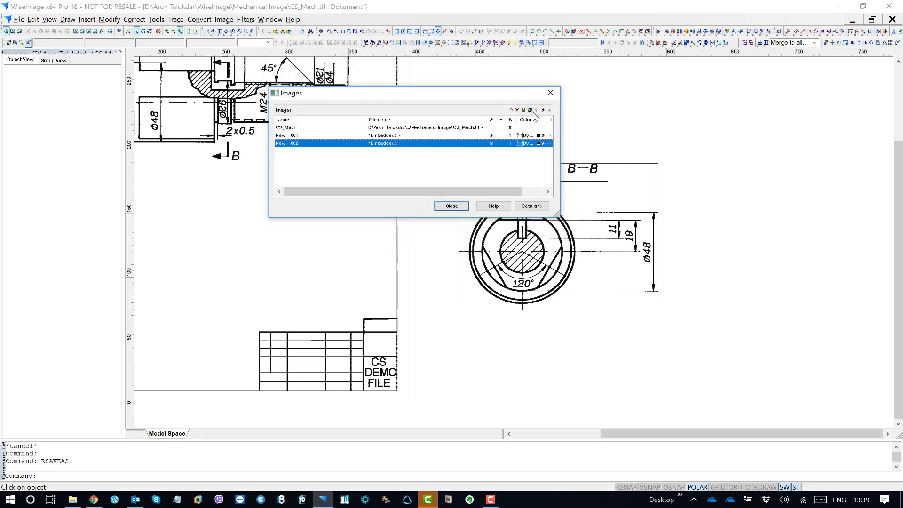
left_click(531, 110)
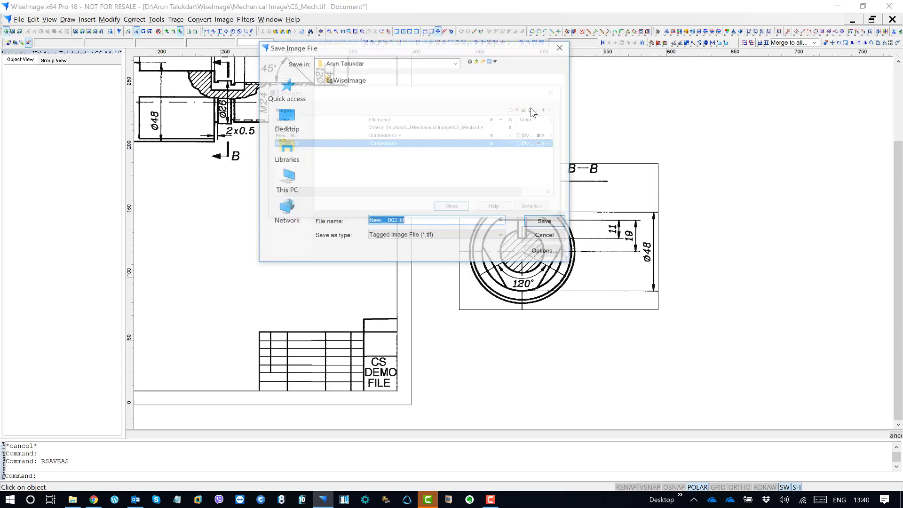
left_click(433, 235)
left_click(427, 245)
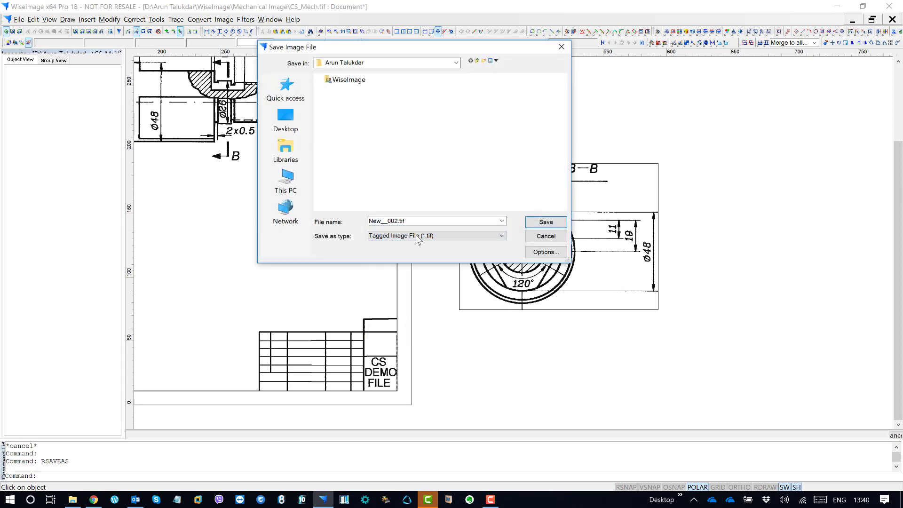
left_click(544, 223)
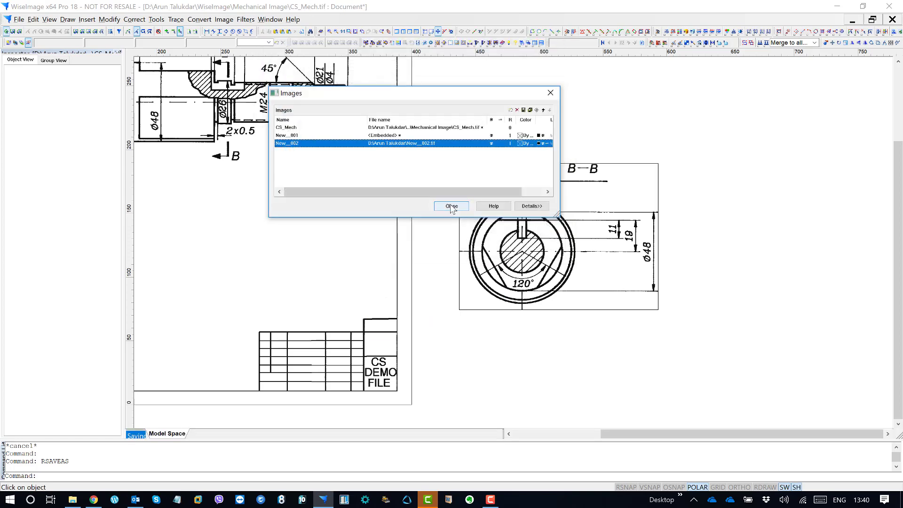
left_click(452, 207)
- Close the CS_Mech.tif document without saving its changes
middle_click_drag(430, 207, 536, 203)
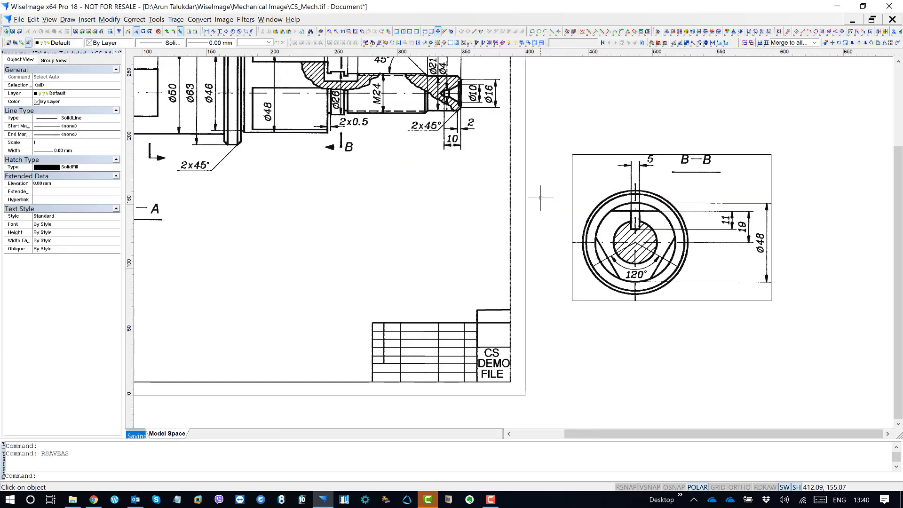
scroll(536, 204, "down", 1)
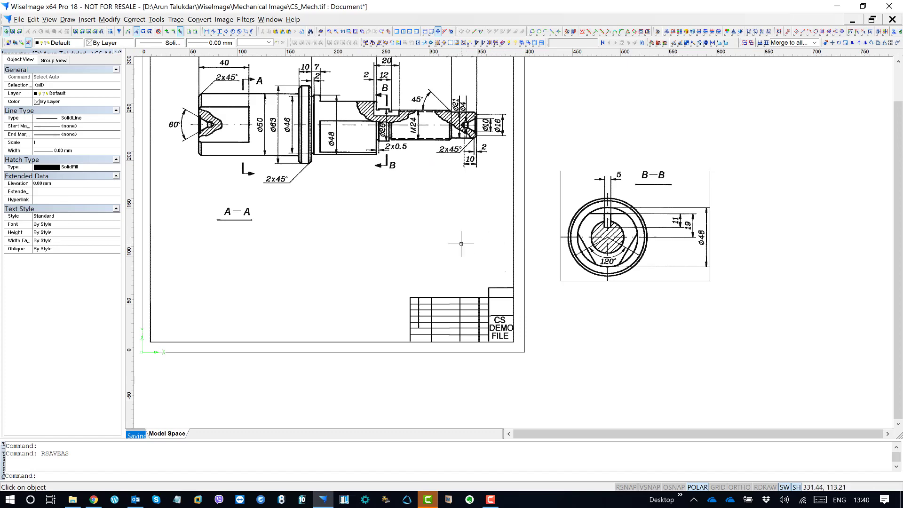
middle_click_drag(379, 231, 491, 274)
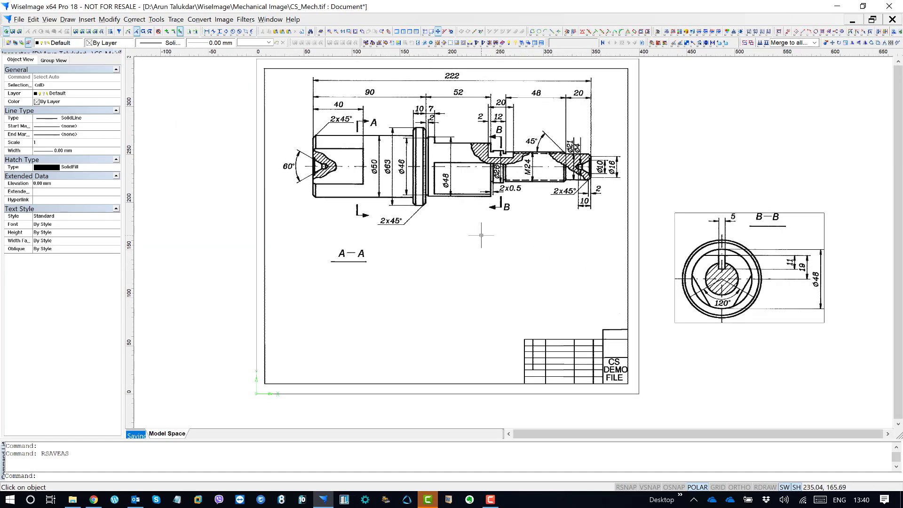
mouse_move(519, 251)
left_mouse_down()
mouse_move(431, 324)
mouse_move(409, 328)
left_mouse_up()
mouse_move(478, 311)
middle_mouse_down()
mouse_move(391, 296)
mouse_move(400, 299)
middle_mouse_up()
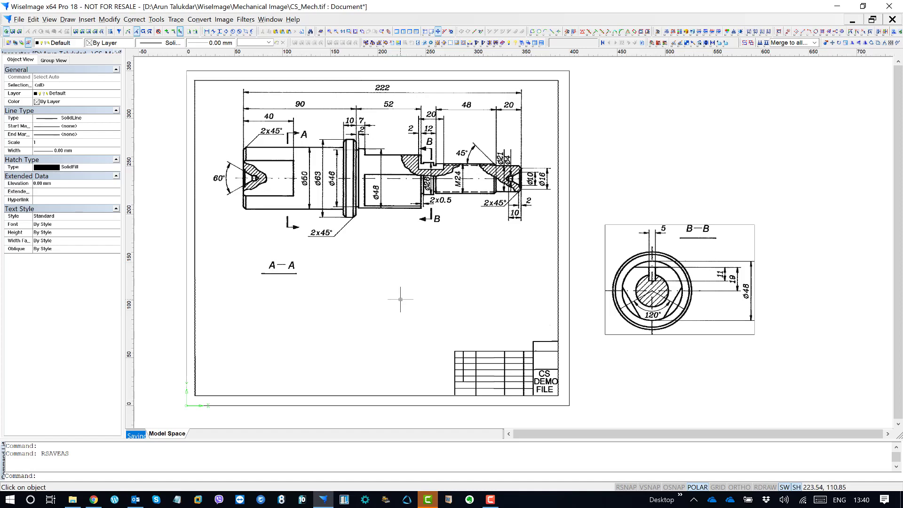
left_click(893, 19)
left_click(455, 275)
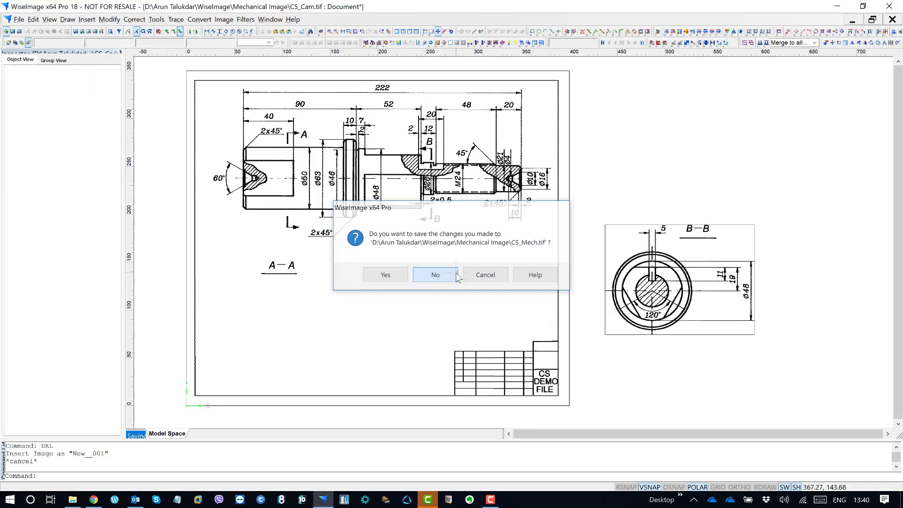
- Open the saved New__002.tif image from its folder on Local Disk (D:)
left_click(18, 19)
left_click(19, 40)
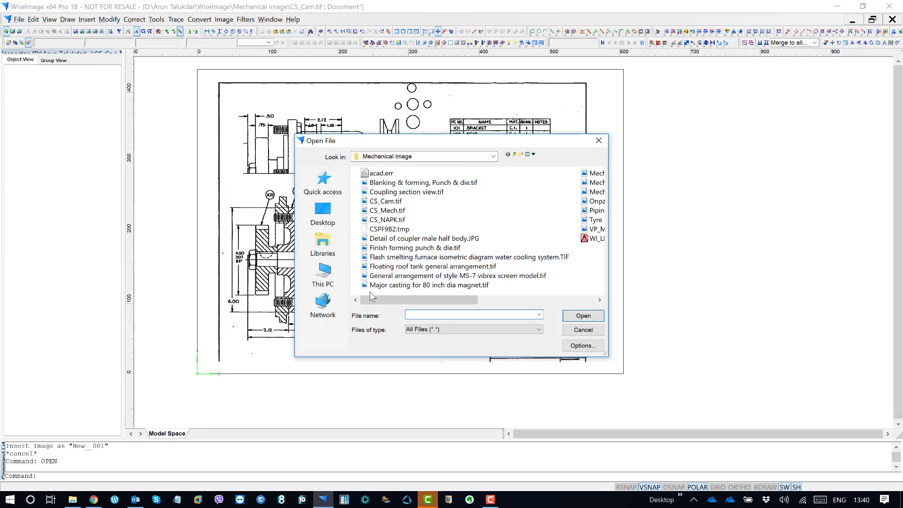
left_click(323, 273)
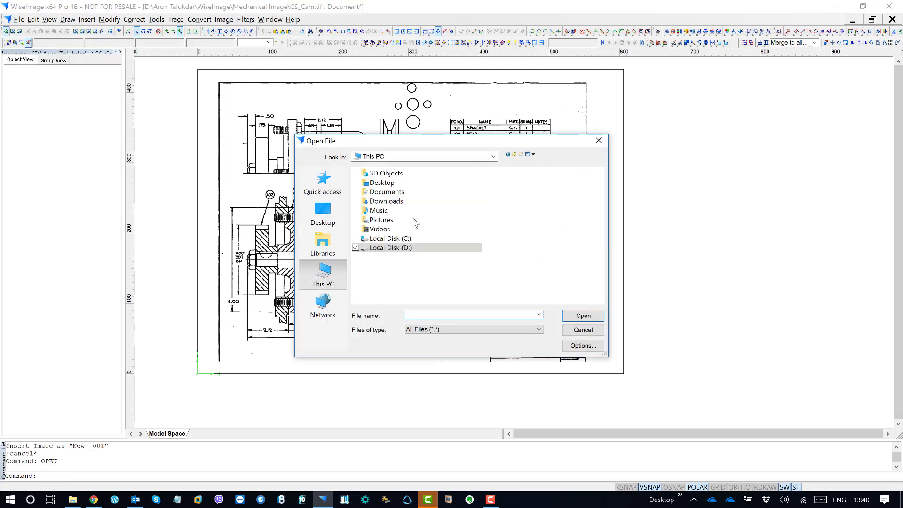
double_click(408, 249)
double_click(397, 173)
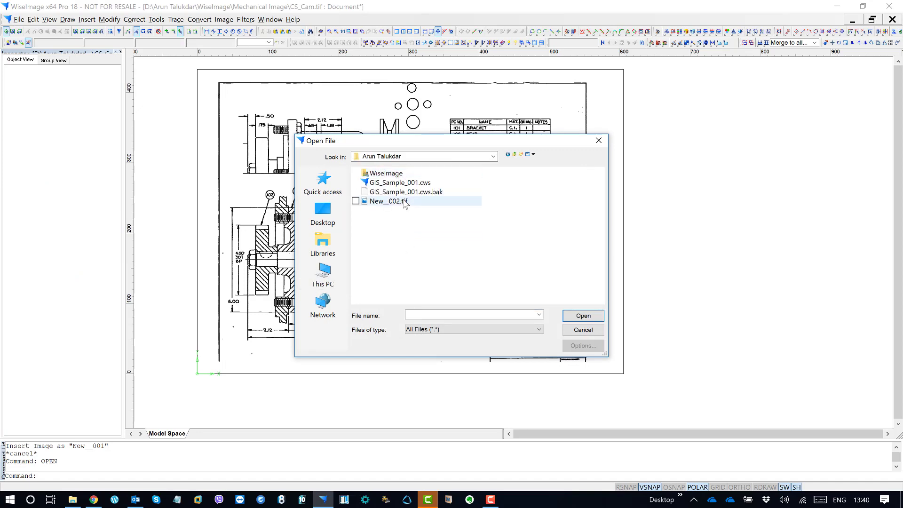
left_click(389, 201)
left_click(583, 315)
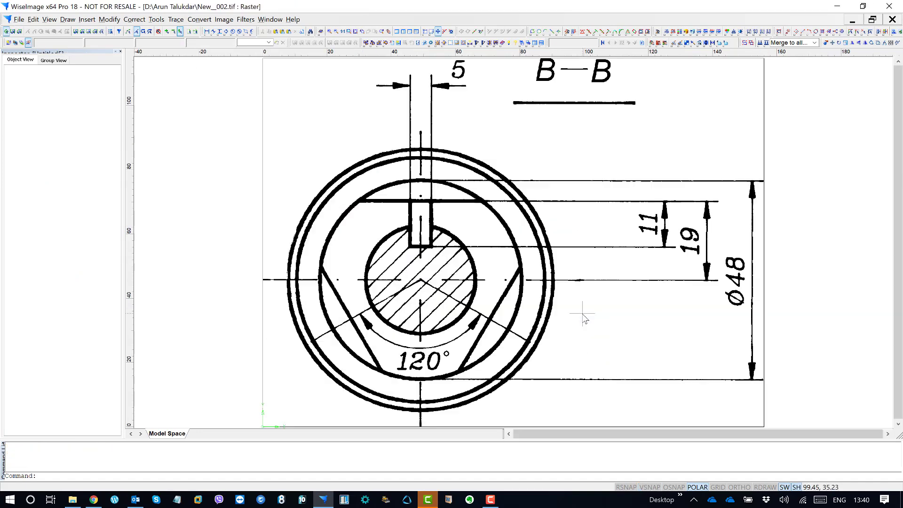
- Resample the section B-B image to a resolution of 600 dpi
scroll(583, 318, "down", 5)
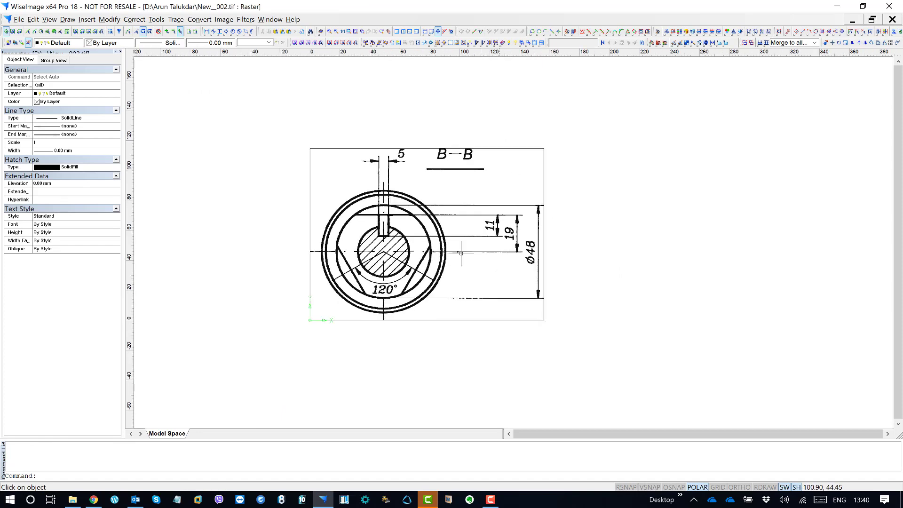
scroll(461, 229, "up", 3)
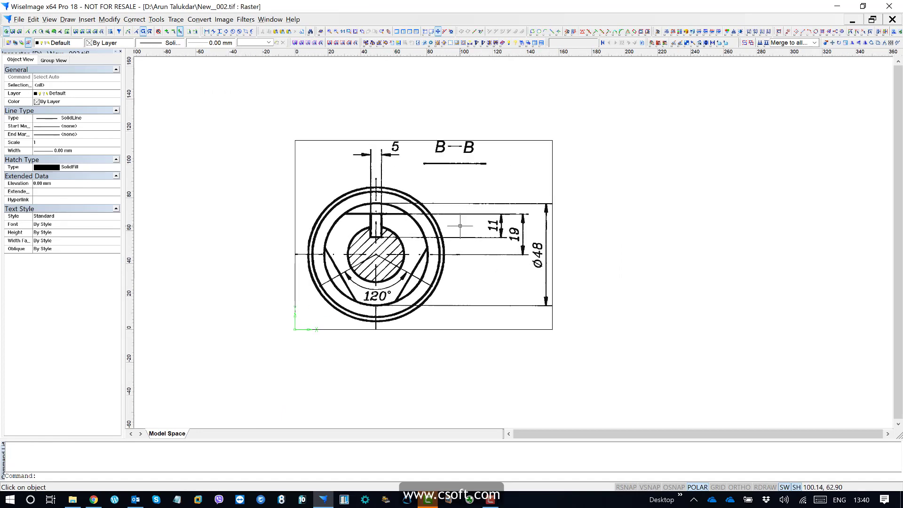
scroll(462, 229, "up", 3)
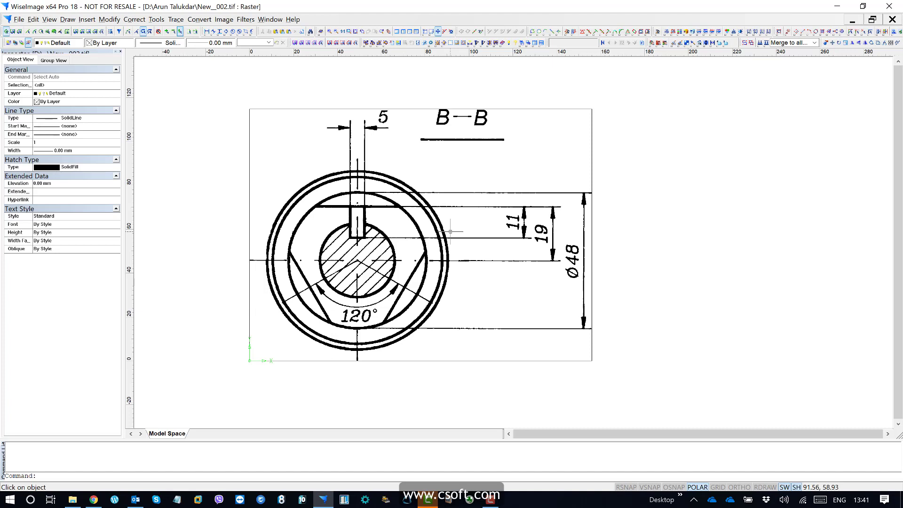
left_click(224, 19)
mouse_move(238, 103)
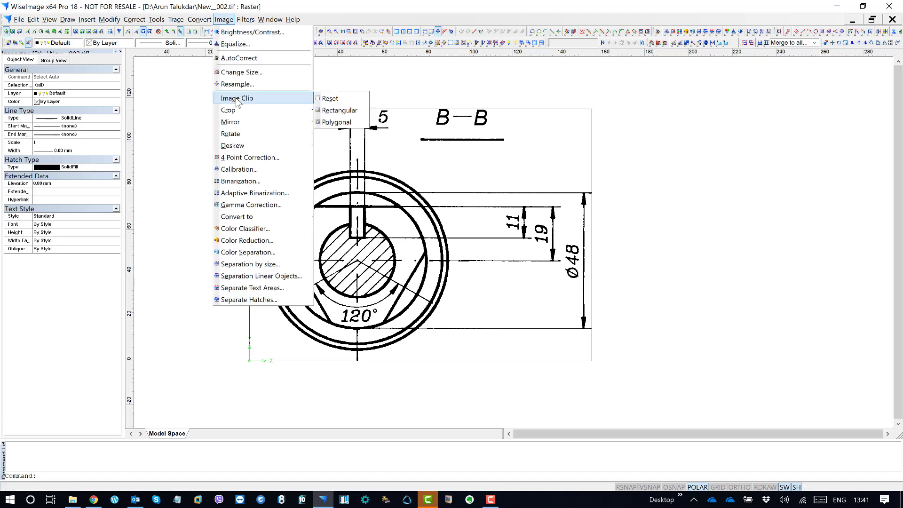
left_click(238, 84)
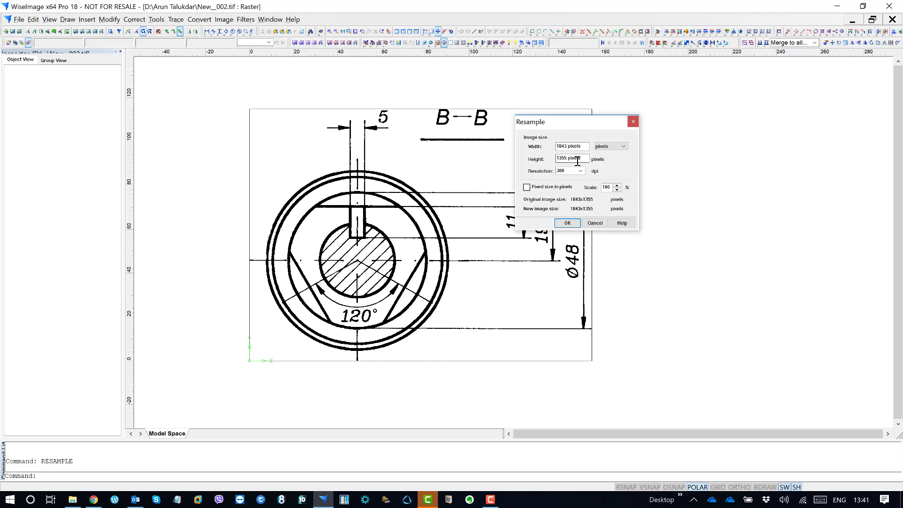
left_click(613, 150)
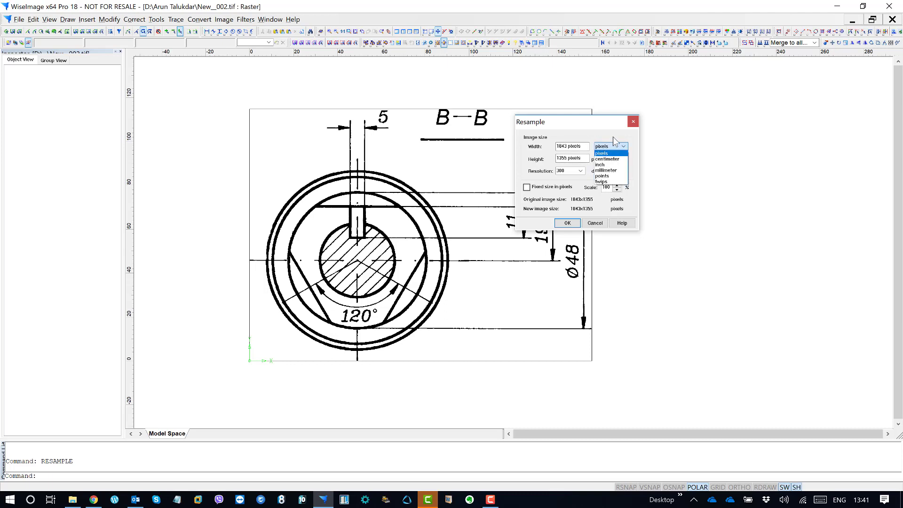
left_click(613, 139)
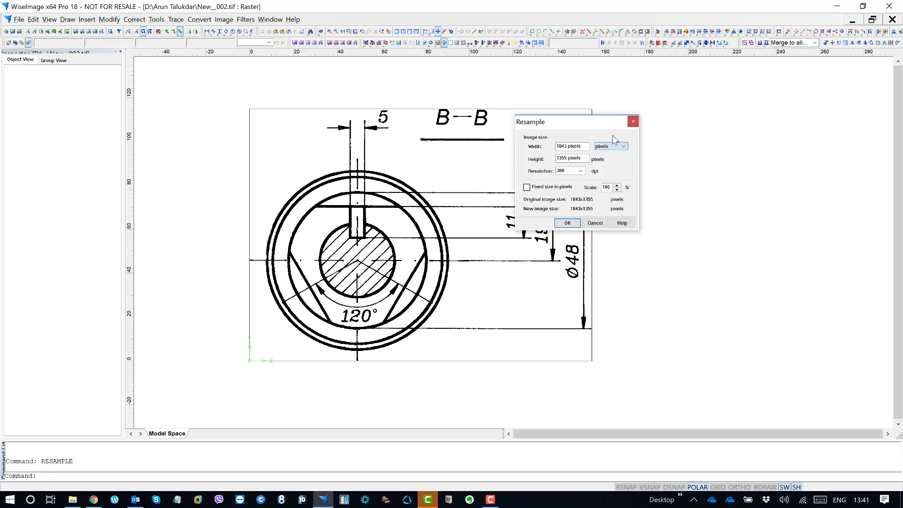
left_click(581, 171)
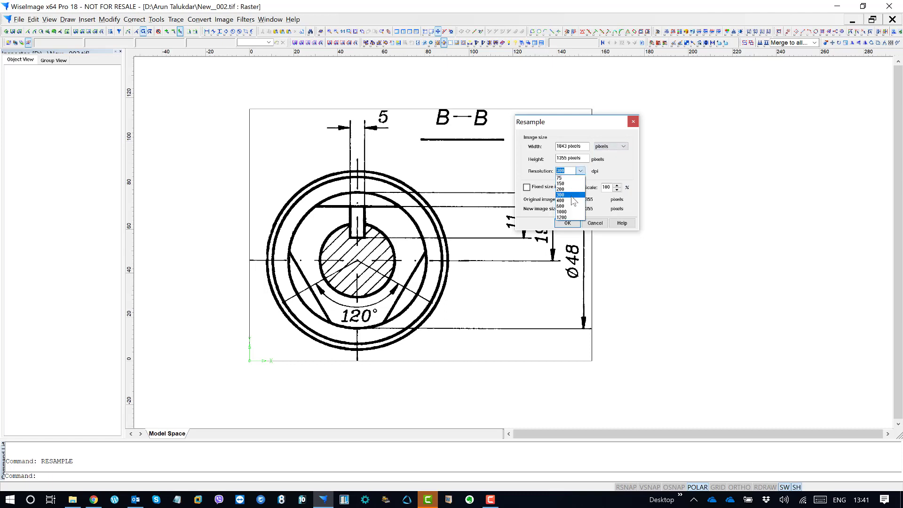
left_click(566, 206)
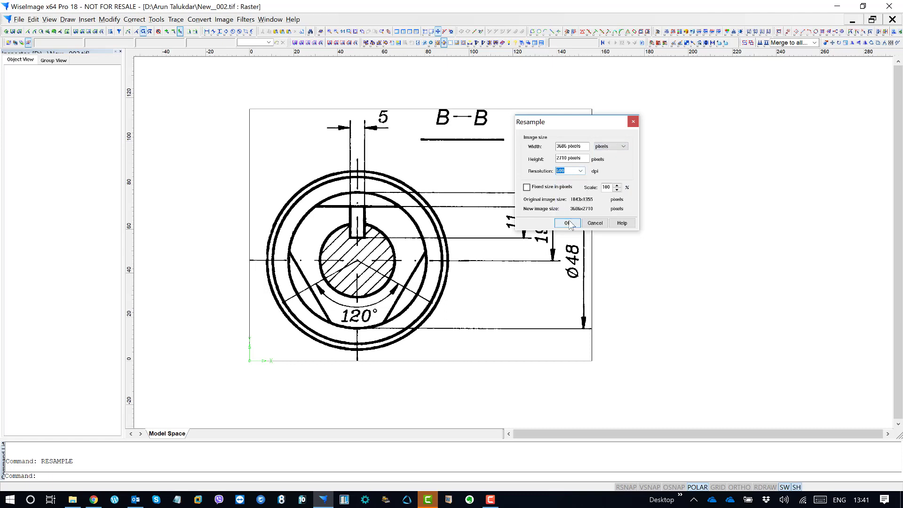
left_click(568, 223)
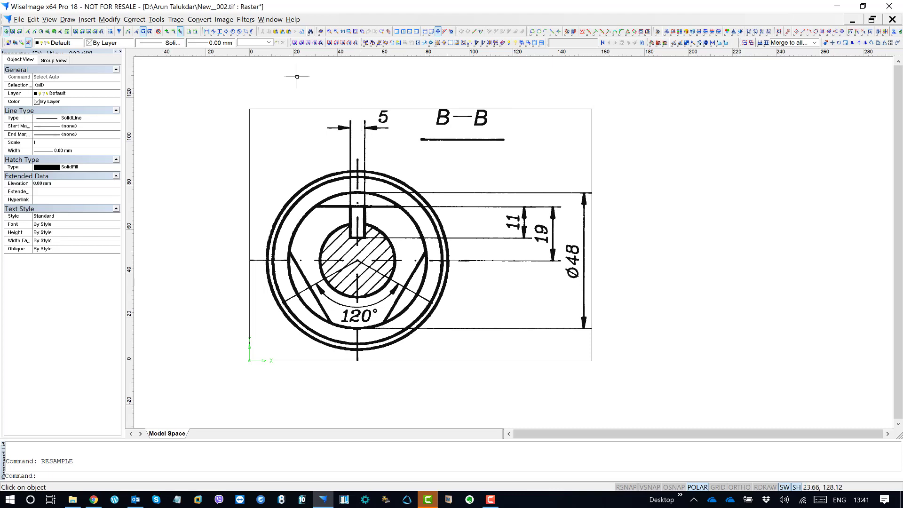
- Start Change Size for the section B-B image, set its units to millimeter and move the dialog clear of the drawing
left_click(224, 19)
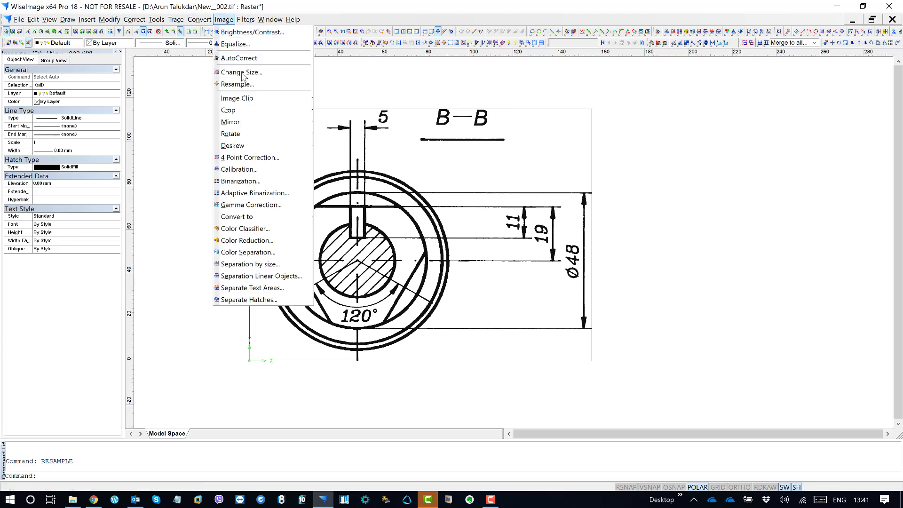
left_click(258, 73)
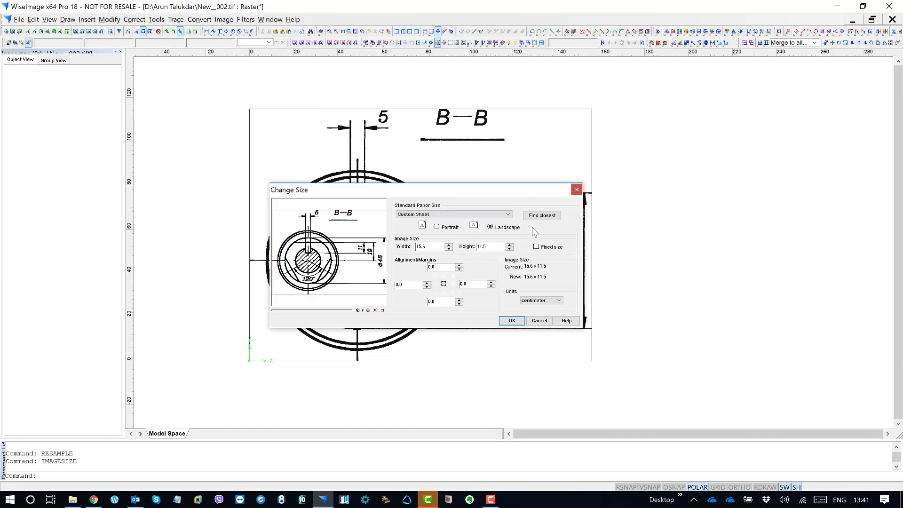
left_click(550, 301)
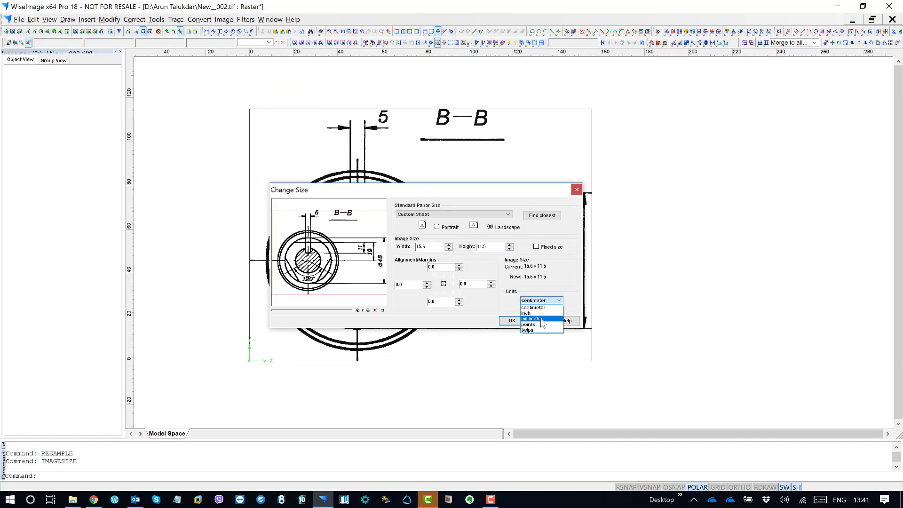
left_click(541, 320)
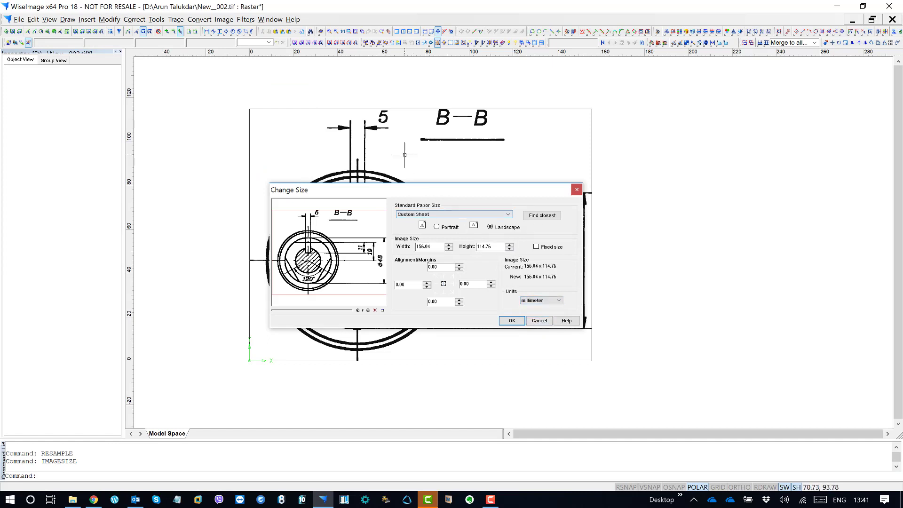
middle_click_drag(404, 154, 316, 132)
scroll(315, 132, "up", 1)
scroll(282, 108, "down", 1)
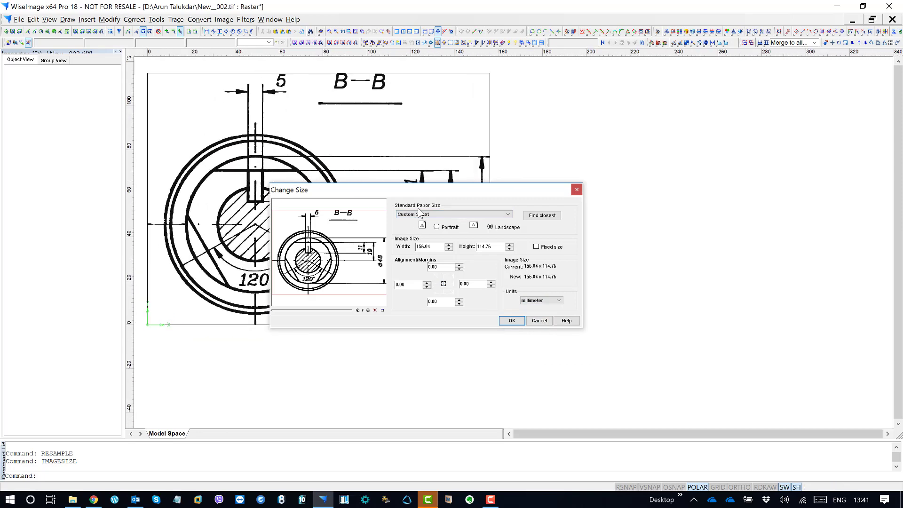
left_click_drag(414, 190, 536, 239)
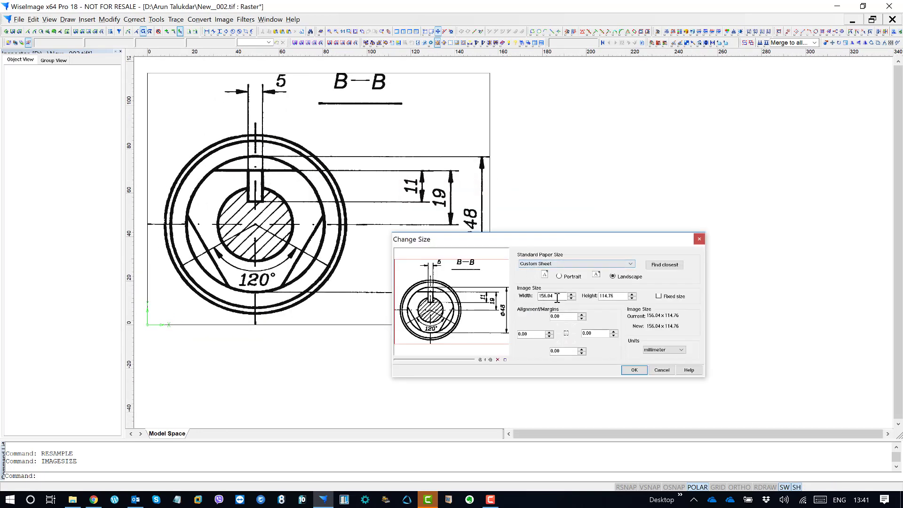
- Change the section B-B image size to a width of 200 mm and a height of 150 mm
left_click_drag(558, 296, 533, 297)
type("200")
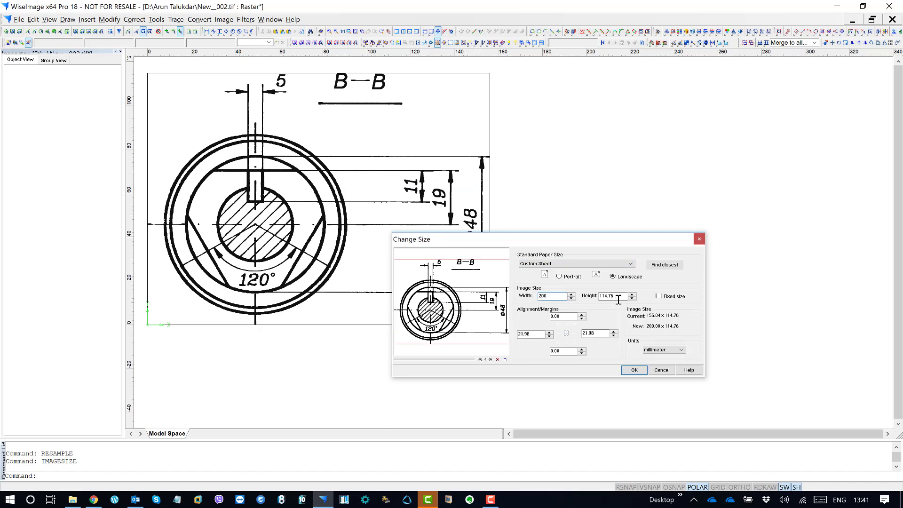
left_click_drag(619, 299, 584, 299)
type("1")
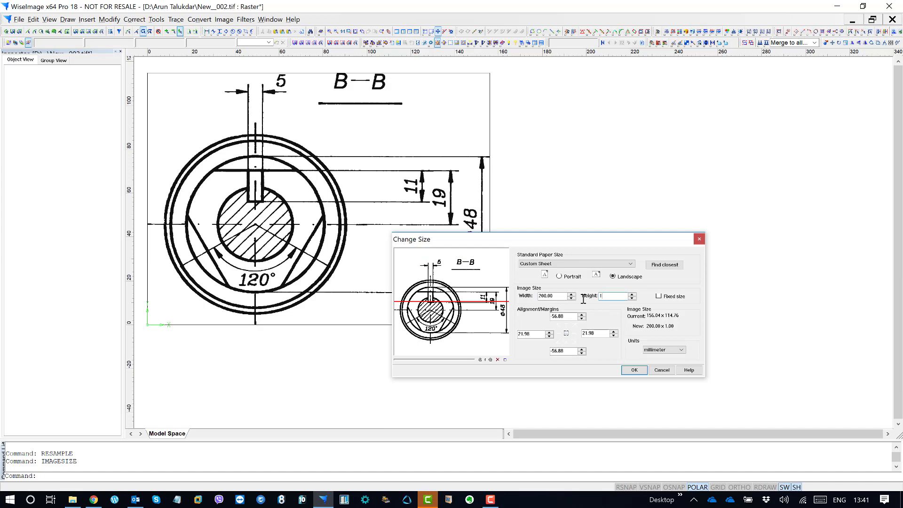
type("30")
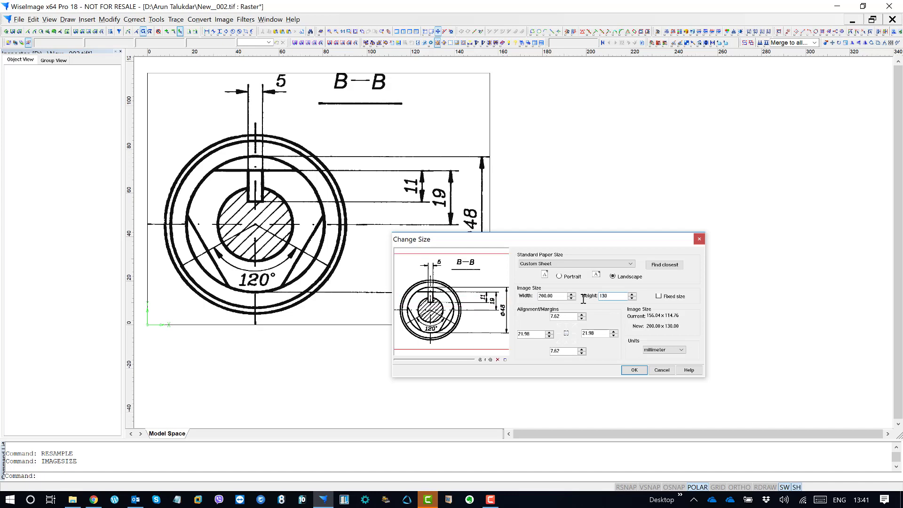
key("BackSpace")
key("BackSpace")
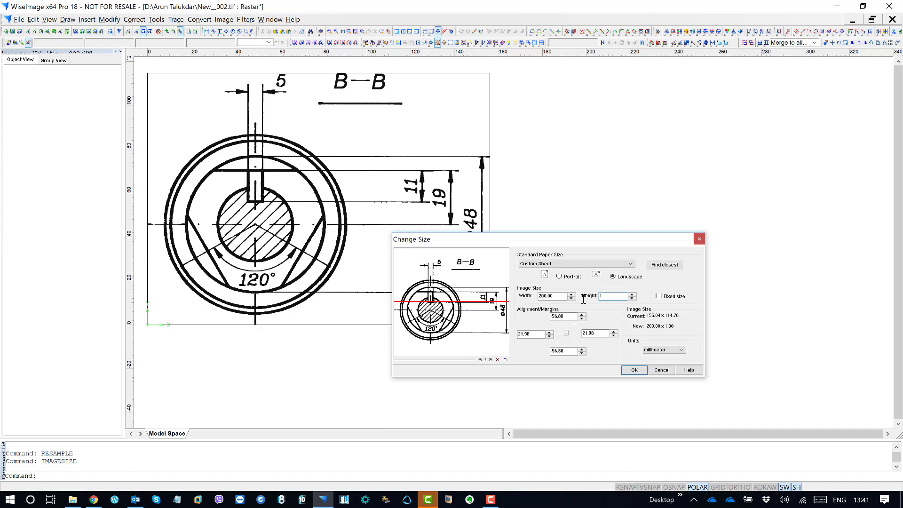
type("50")
left_click(634, 371)
scroll(685, 294, "down", 2)
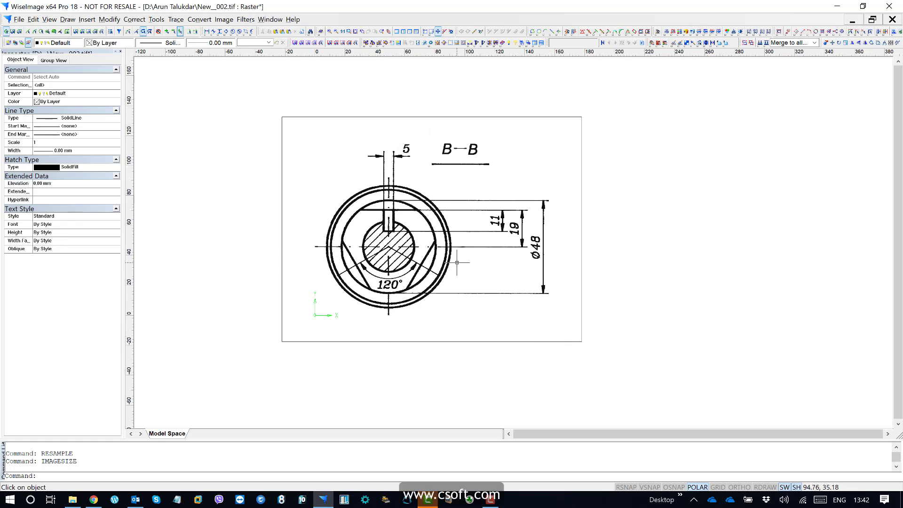
middle_click_drag(433, 241, 435, 252)
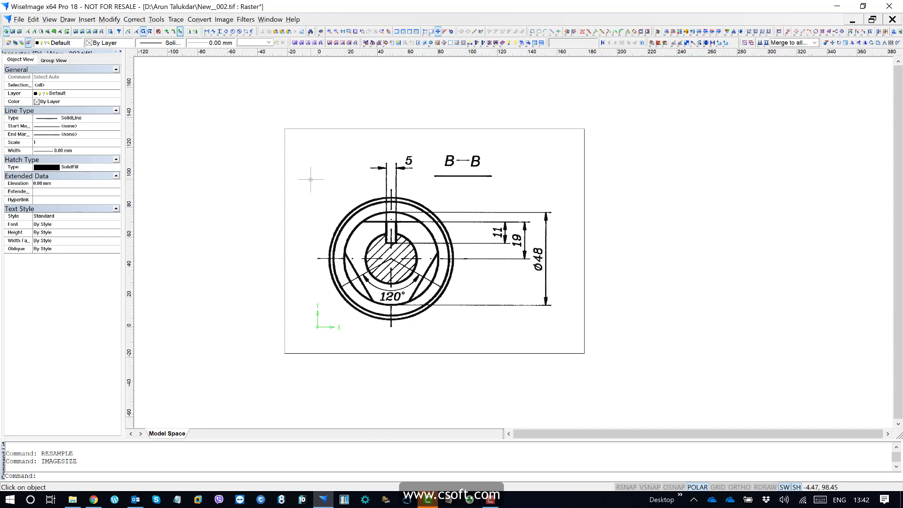
- Examine the list of file types available for opening documents and close the dialog without opening a file
left_click(19, 19)
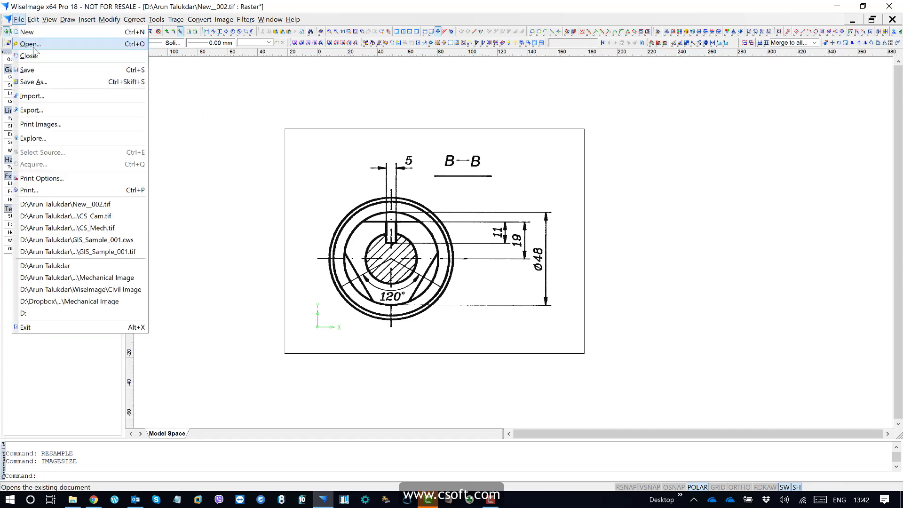
left_click(34, 47)
left_click(456, 330)
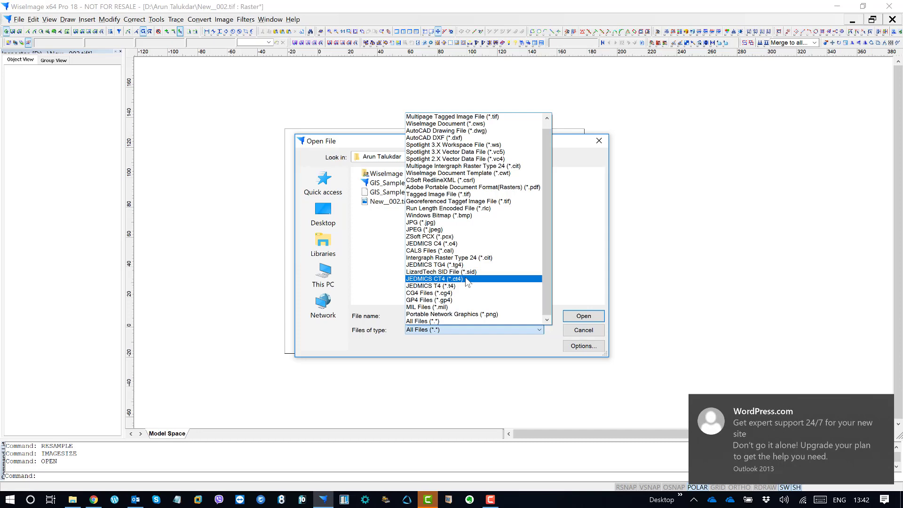
left_click(387, 248)
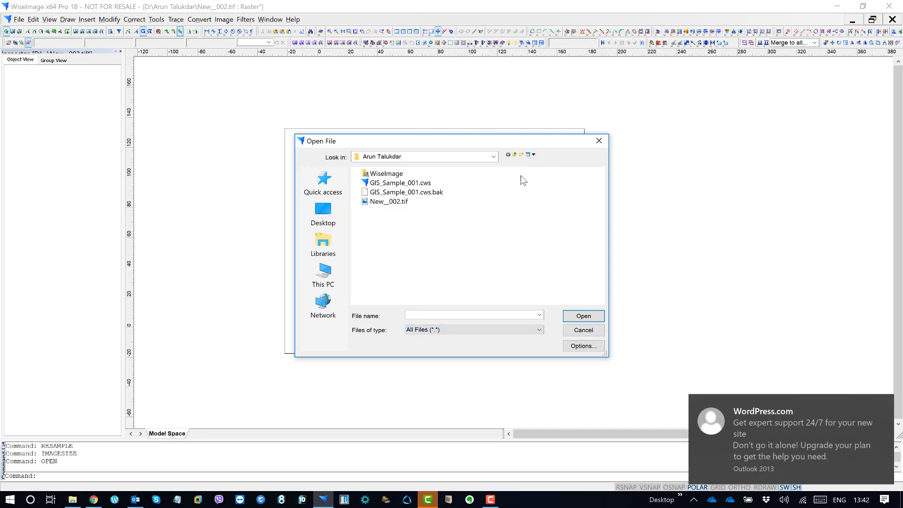
left_click(599, 141)
scroll(532, 261, "down", 1)
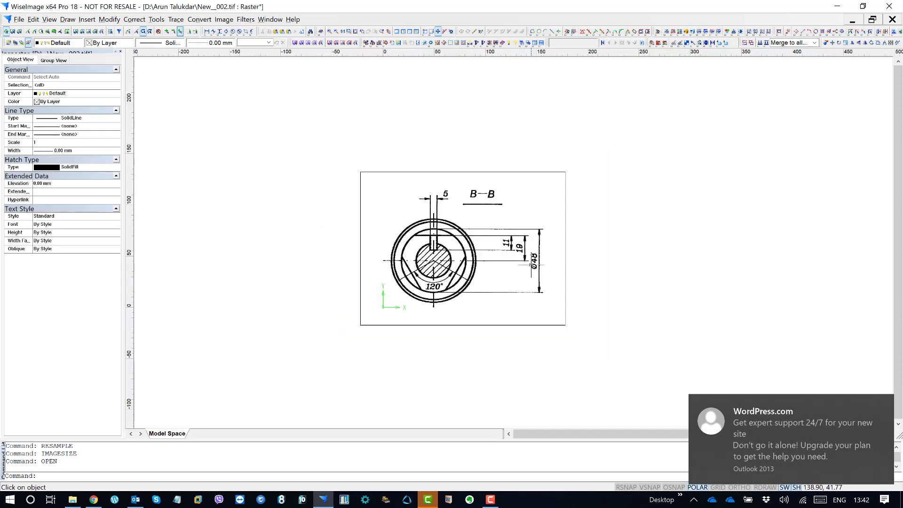
middle_click_drag(575, 234, 508, 236)
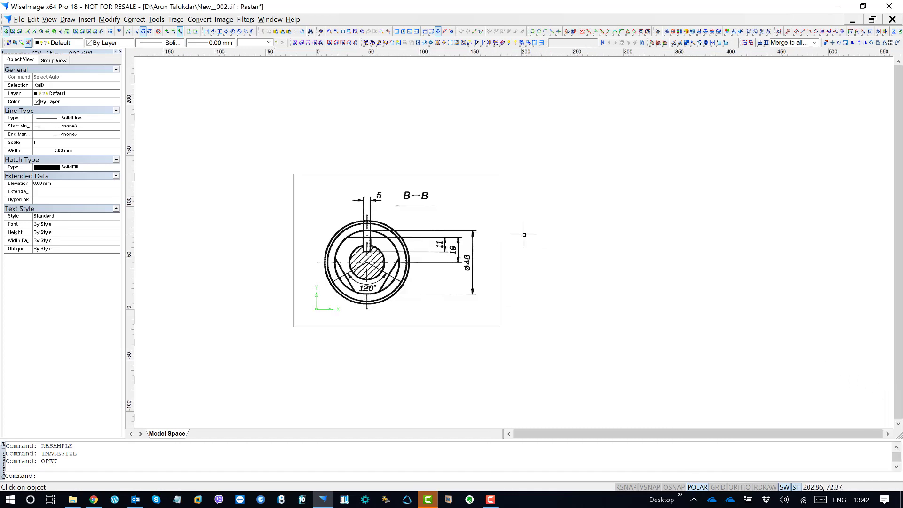